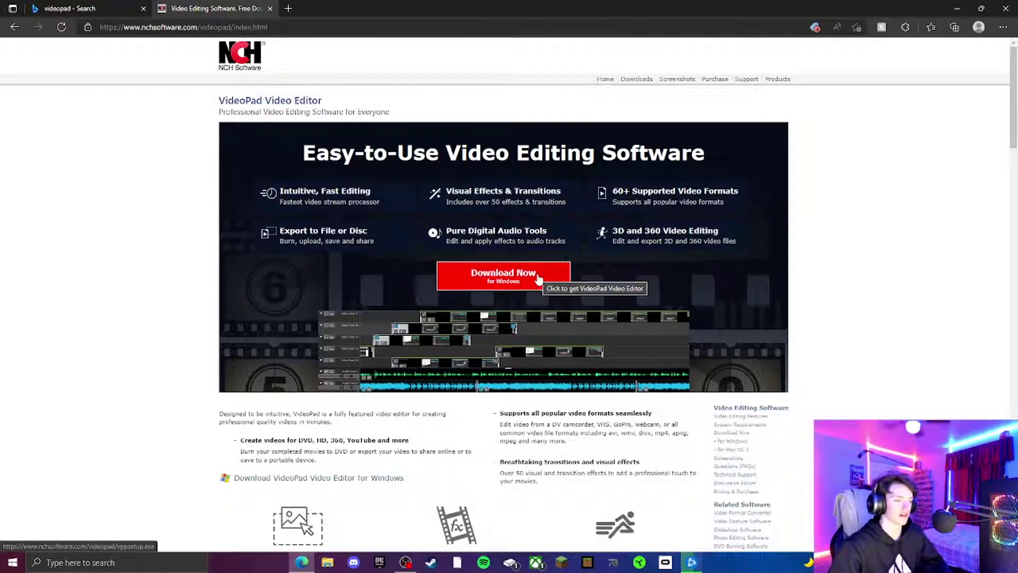
Step: Download VideoPad Video Editor for Windows, run the installer and accept the license terms to install it
left_click(529, 280)
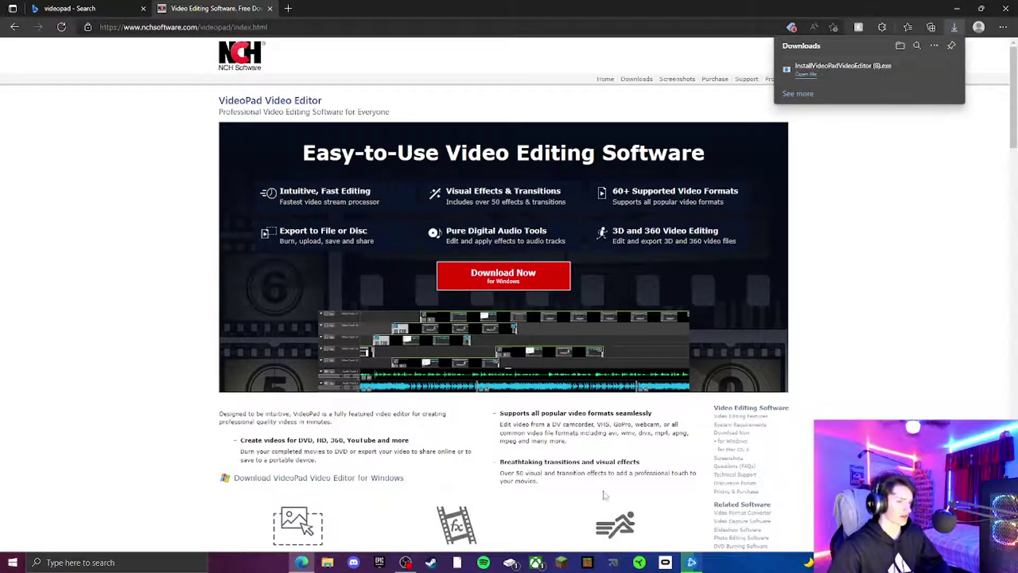
left_click(807, 74)
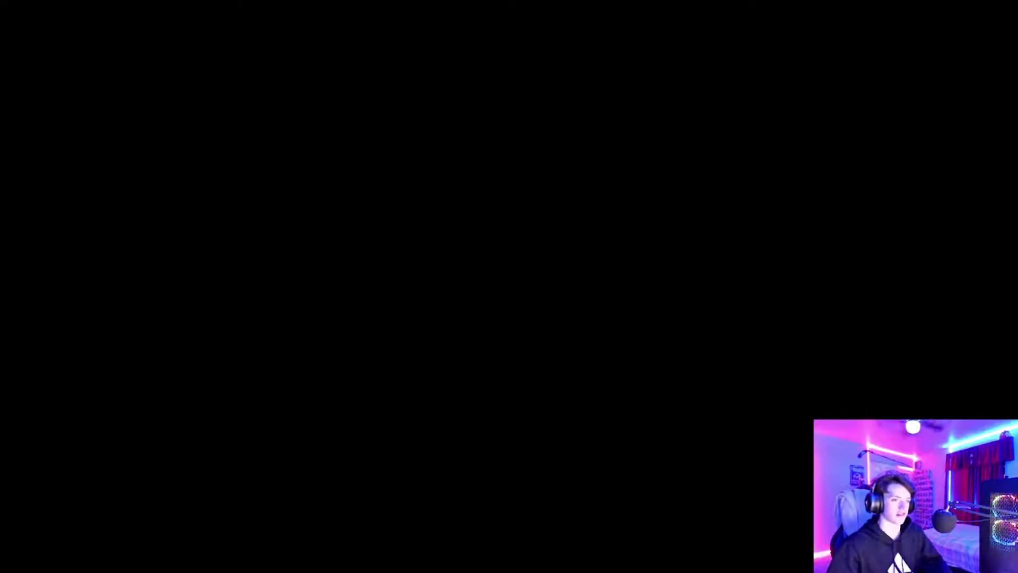
left_click(469, 265)
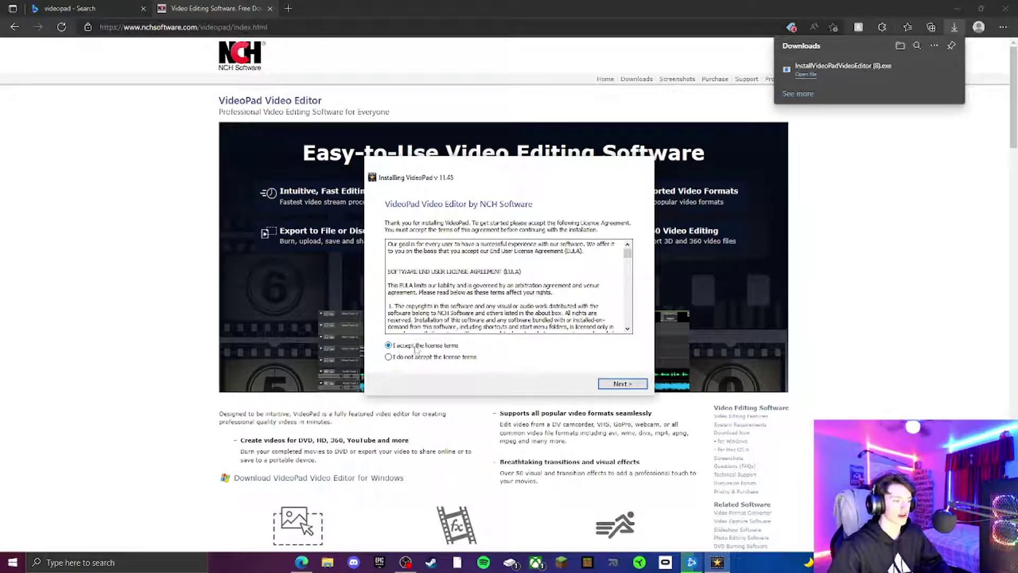
left_click(623, 384)
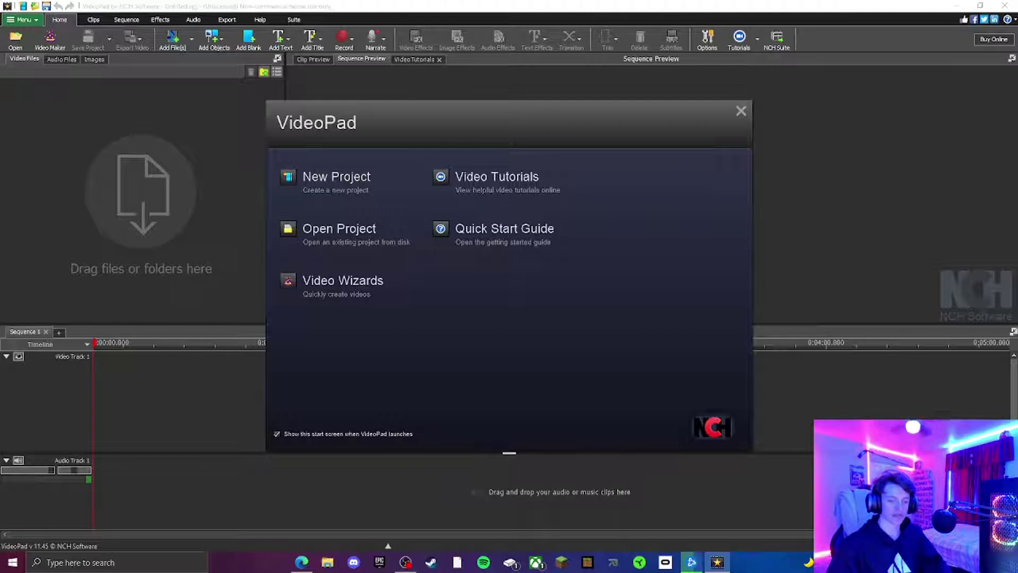
Step: View the Quick Start Guide from the welcome screen, then dismiss it to reach the empty project
left_click(504, 229)
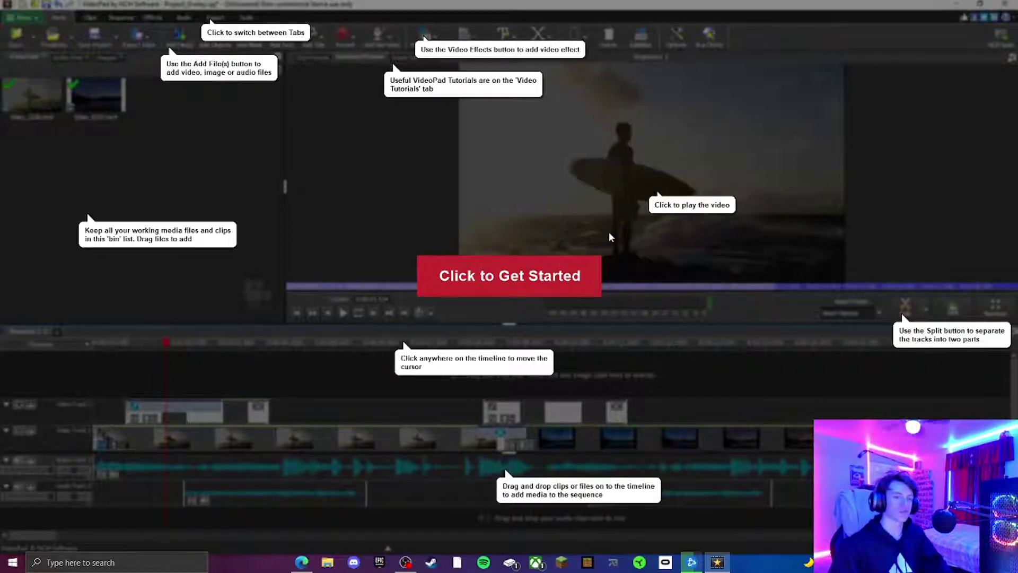
left_click(488, 280)
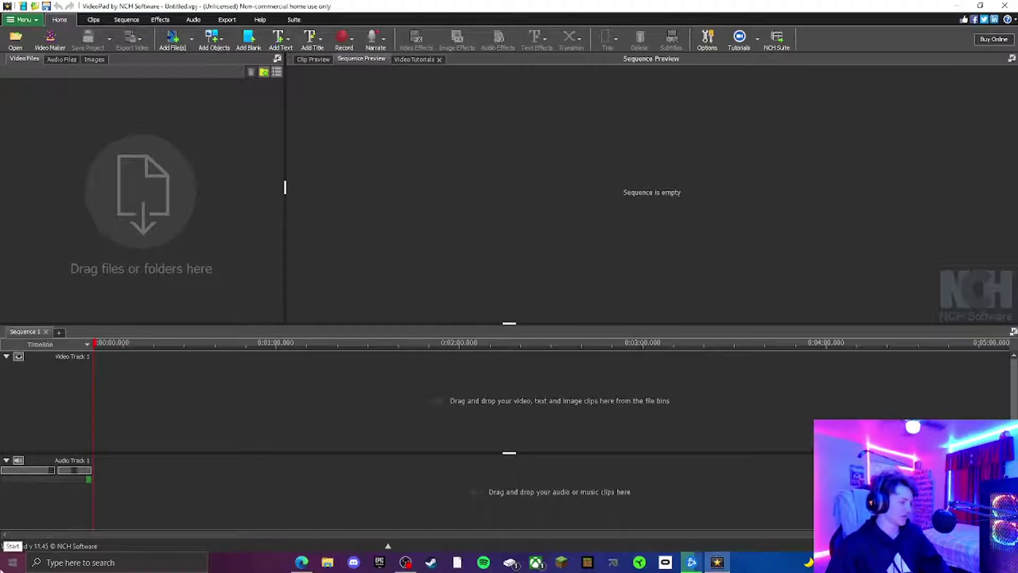
Step: Locate VideoPad Video Editor among the installed Windows programs and look at its shortcut options
left_click(14, 561)
scroll(81, 399, "down", 10)
scroll(83, 398, "down", 10)
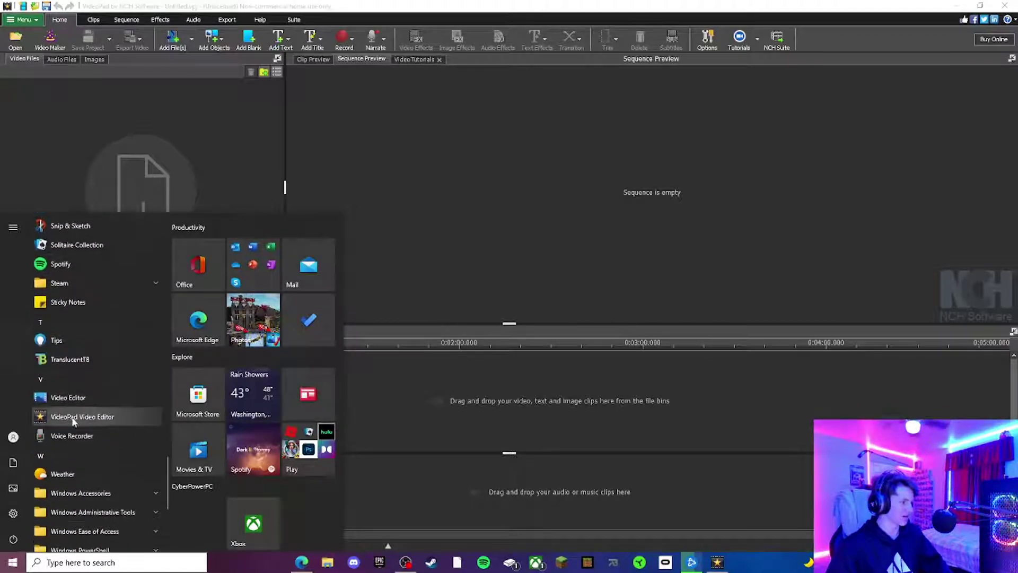
right_click(71, 418)
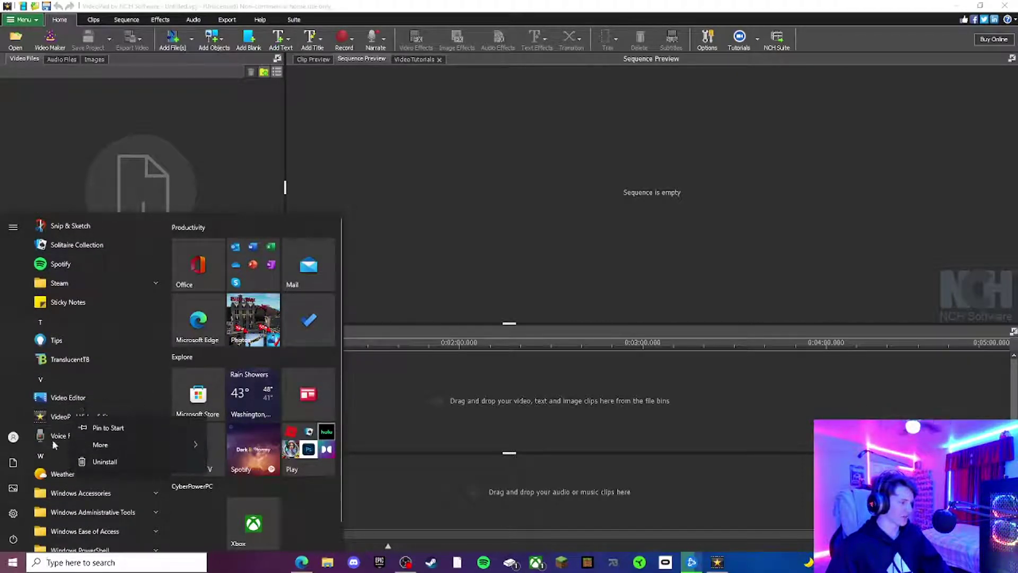
left_click(221, 164)
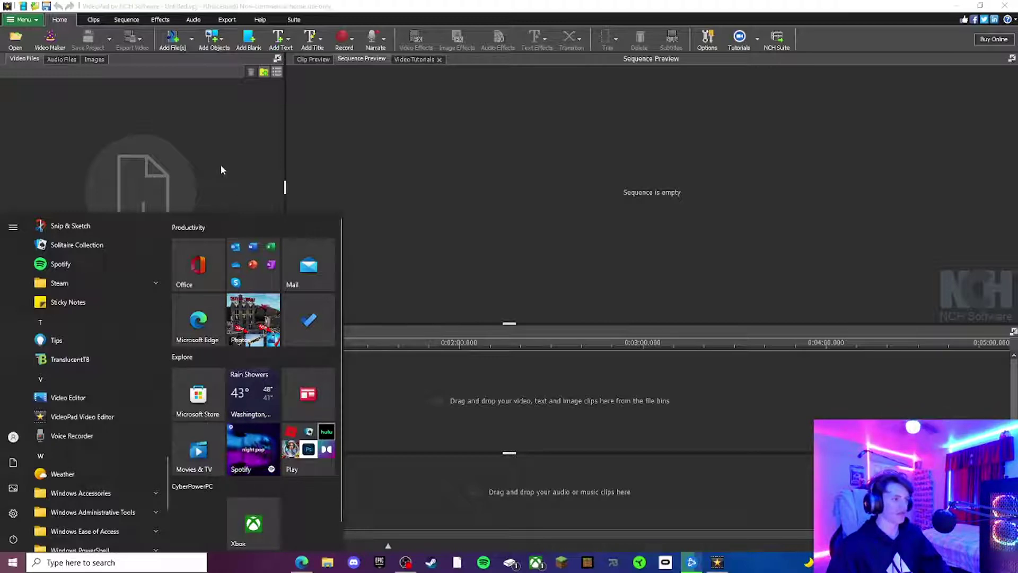
left_click(249, 180)
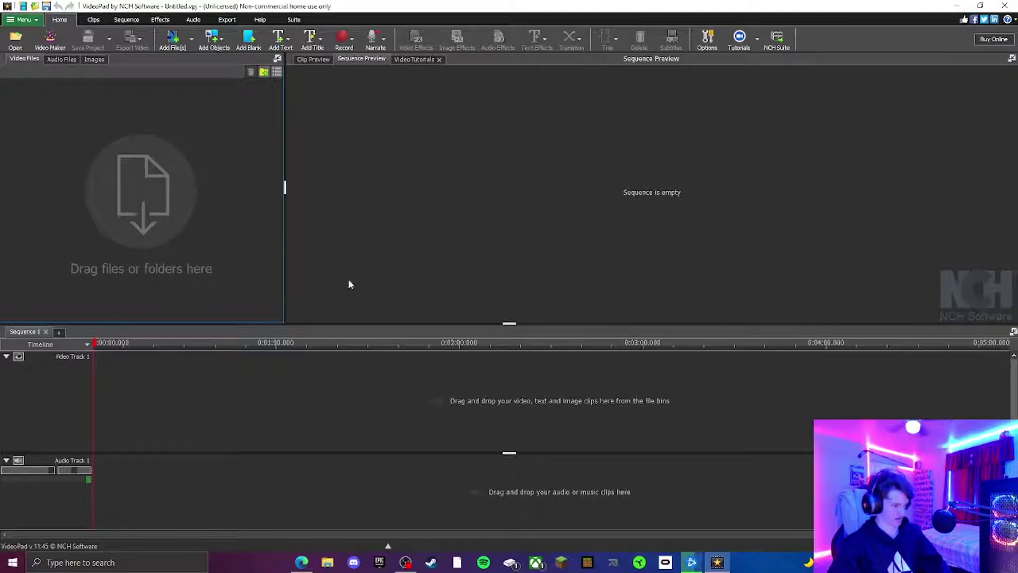
left_click(23, 47)
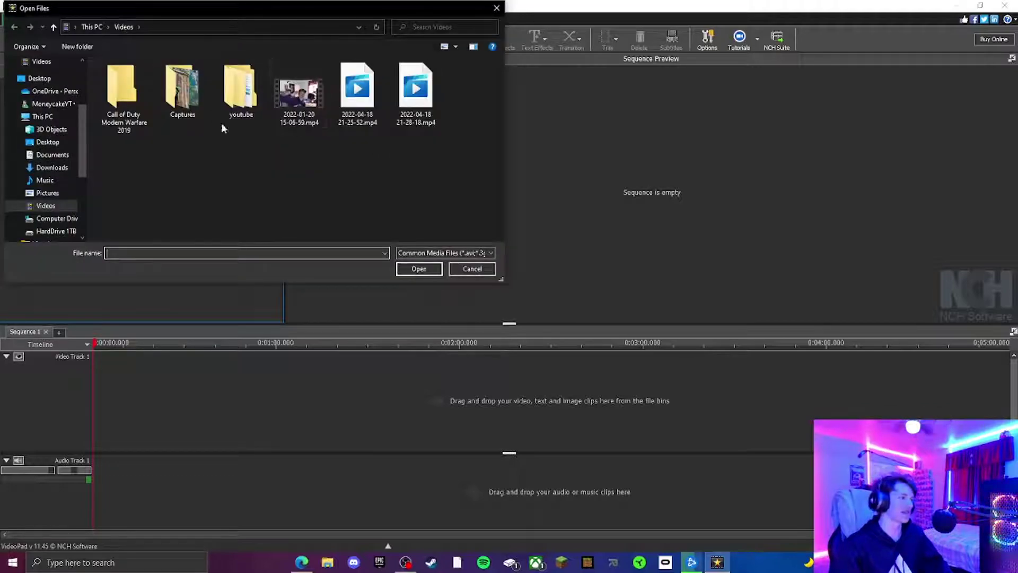
scroll(56, 204, "down", 3)
scroll(57, 186, "up", 3)
scroll(59, 169, "down", 3)
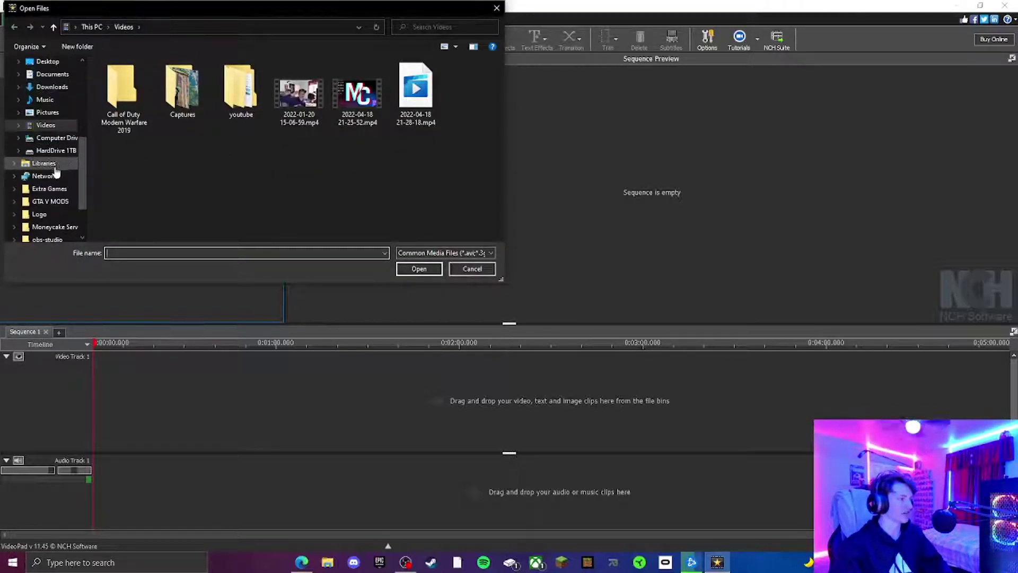
scroll(59, 159, "up", 2)
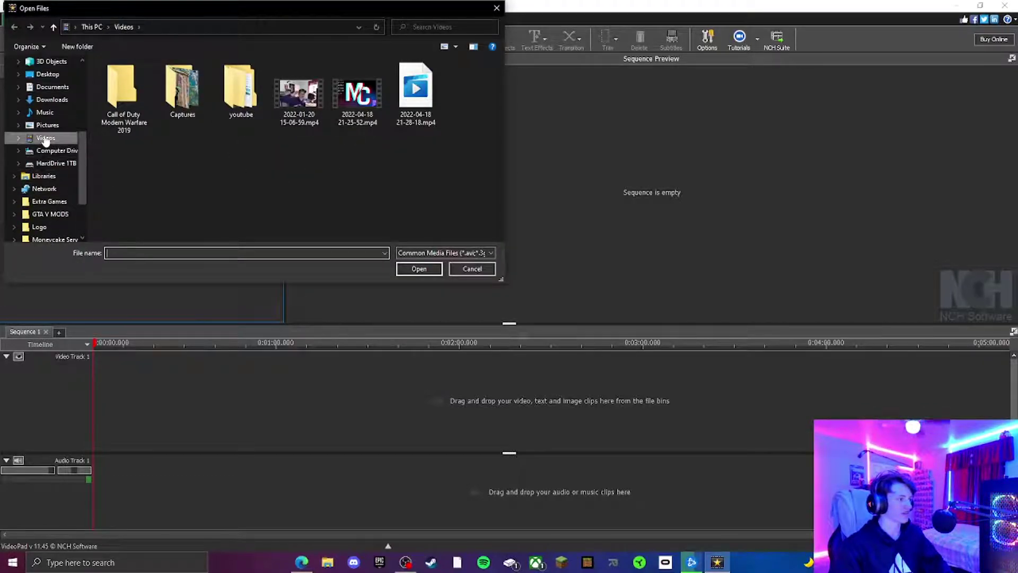
mouse_move(311, 103)
left_mouse_down()
mouse_move(345, 175)
mouse_move(321, 218)
mouse_move(294, 103)
left_mouse_up()
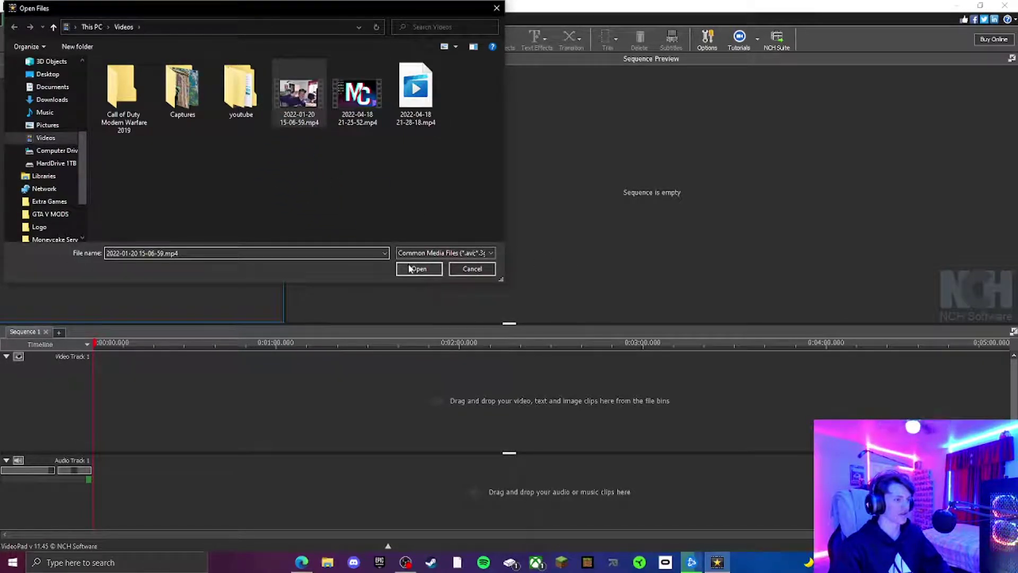
left_click(497, 10)
Step: Reduce VideoPad to a floating window, minimize the browser and open a File Explorer window
double_click(913, 7)
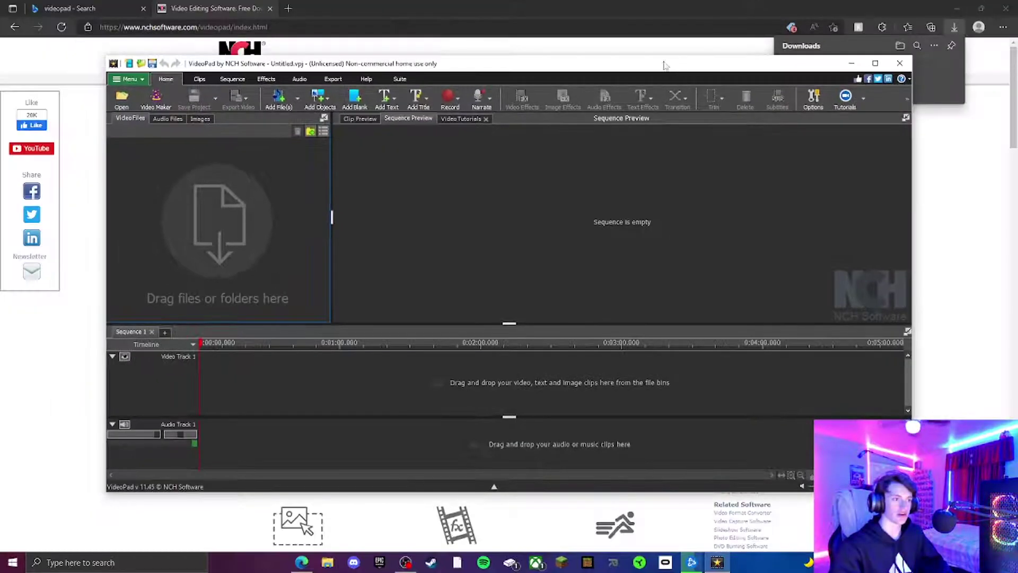
left_click(957, 8)
left_click_drag(781, 67, 696, 59)
left_click(331, 565)
left_click(982, 6)
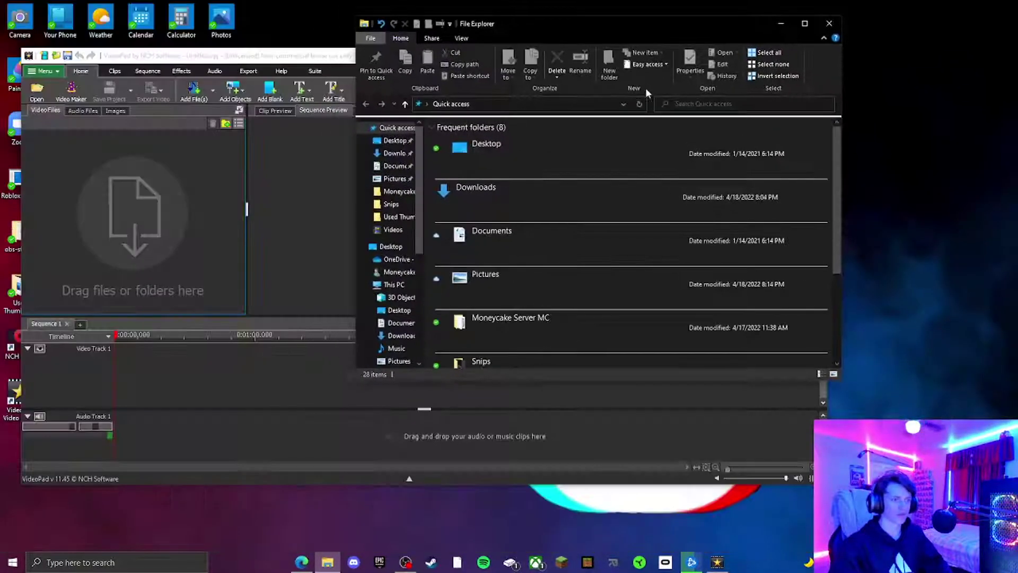
Step: Shrink the File Explorer window and place it beside VideoPad so that the media bin stays visible
left_click_drag(684, 24, 1017, 25)
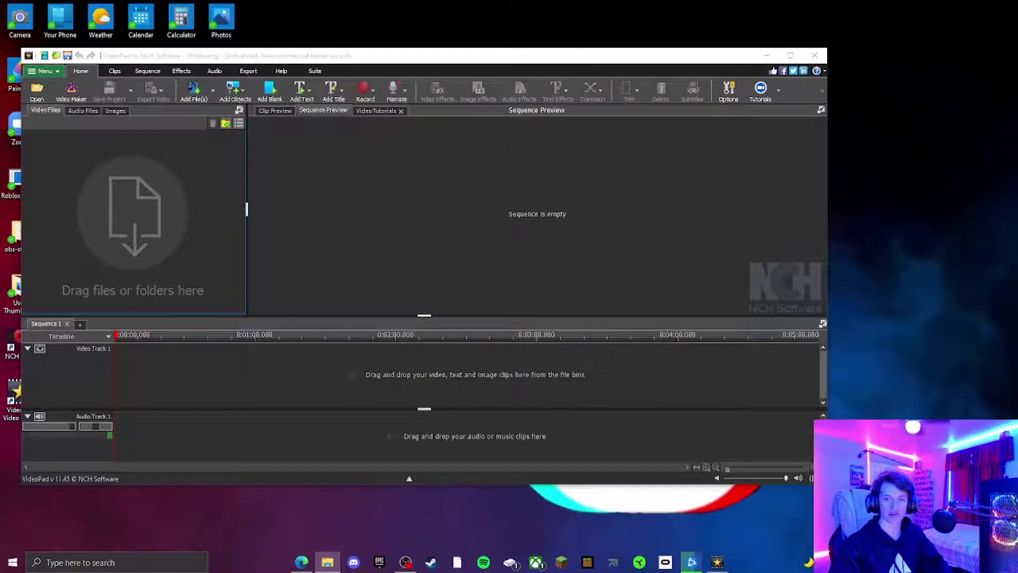
left_click_drag(1017, 25, 643, 76)
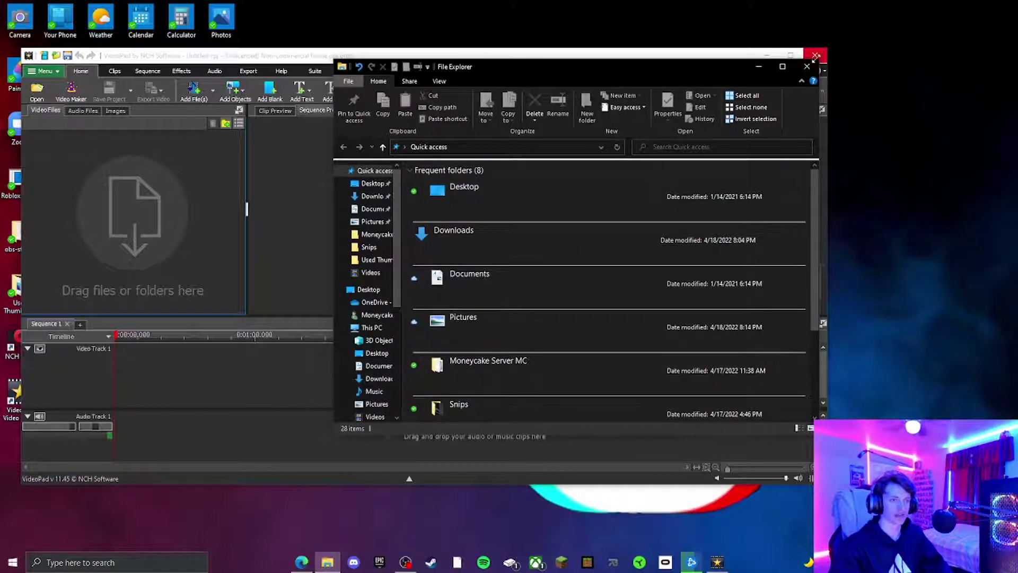
left_click_drag(815, 55, 564, 262)
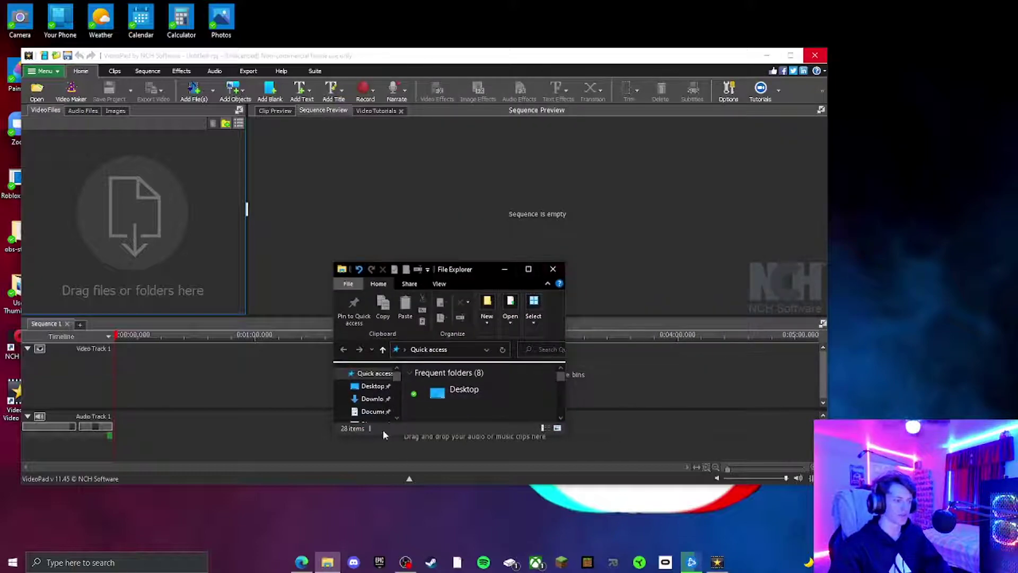
scroll(371, 395, "down", 3)
left_click_drag(488, 272, 898, 97)
left_click_drag(863, 260, 864, 354)
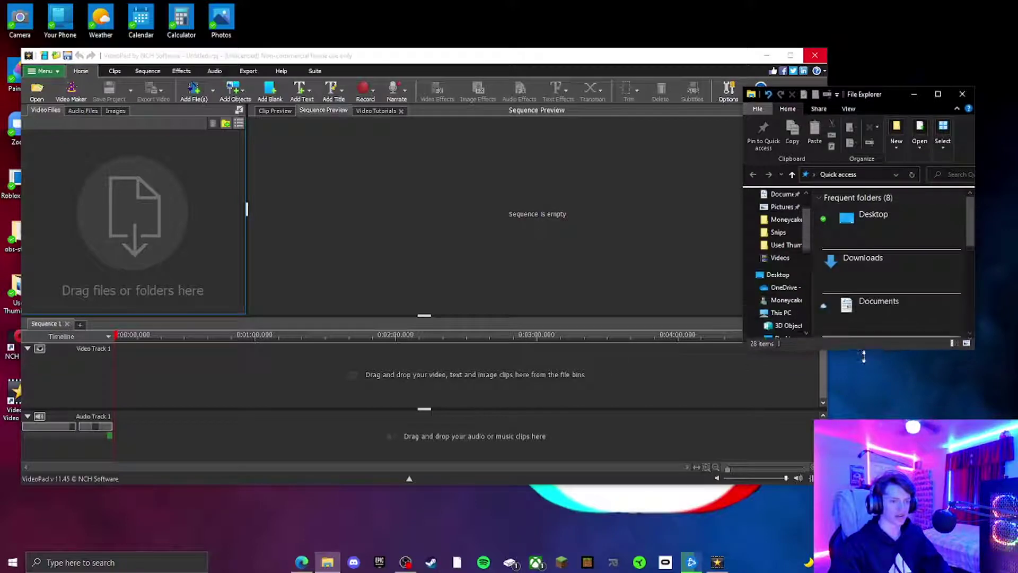
left_click_drag(743, 268, 619, 262)
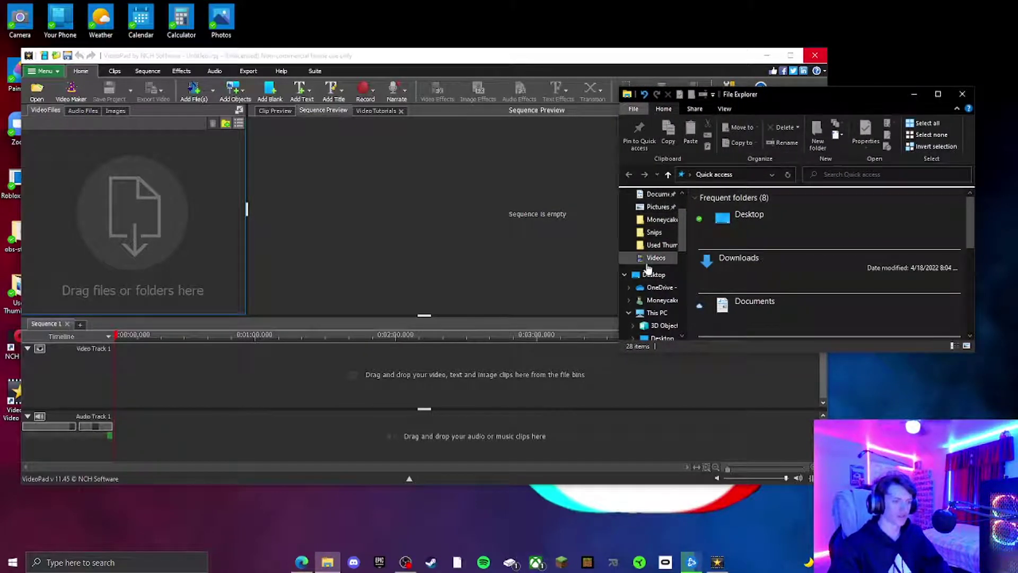
left_click(654, 258)
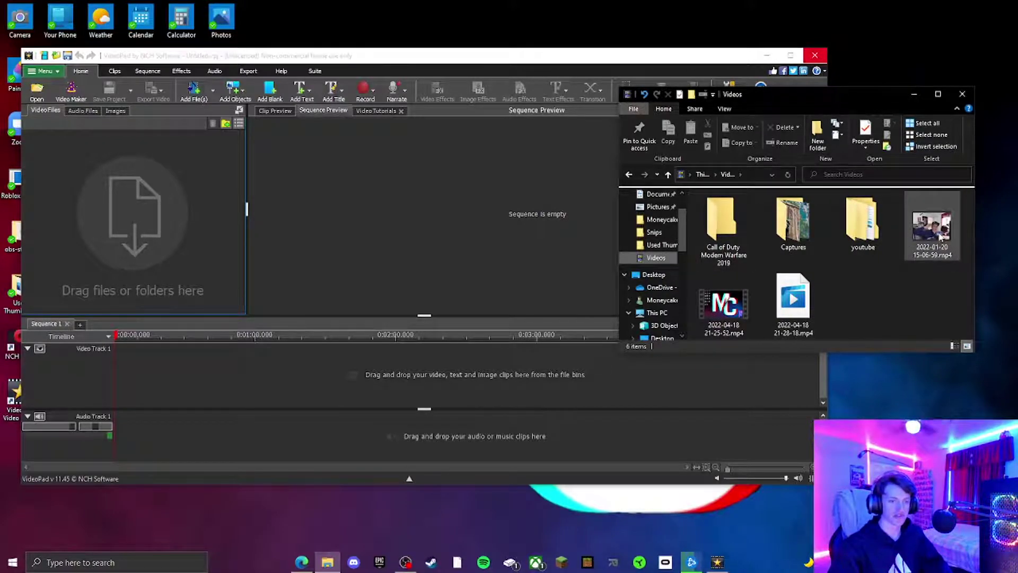
left_click_drag(940, 237, 125, 204)
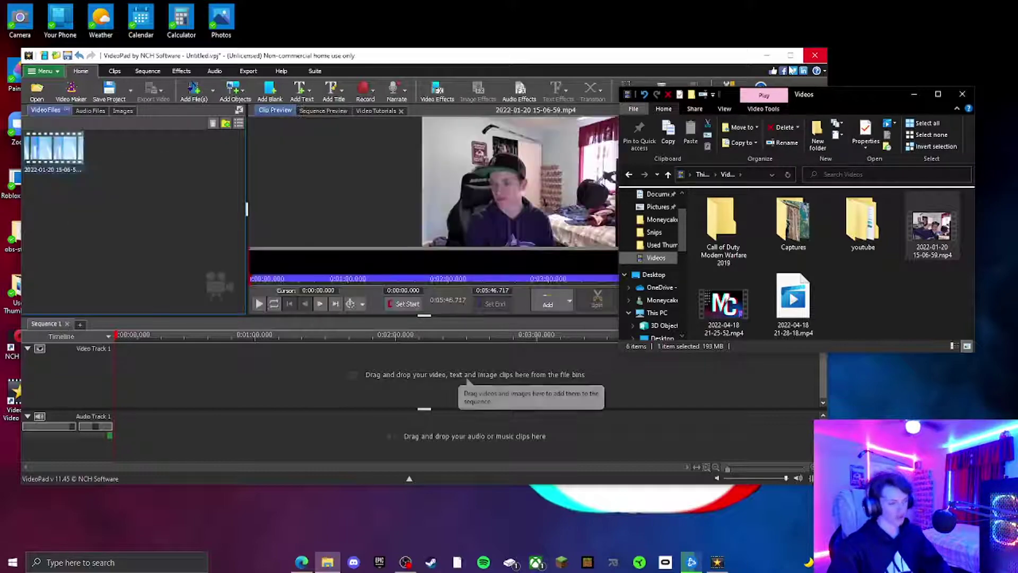
left_click(125, 197)
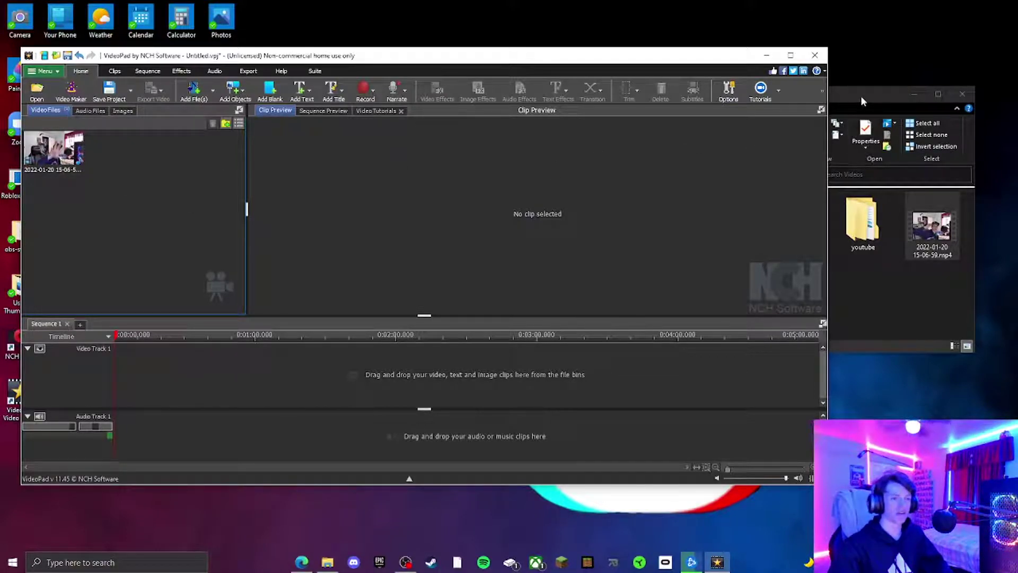
Step: Import the "why are you running" and "the office no god no" sounds from the youtube audio folder into the project
left_click(841, 96)
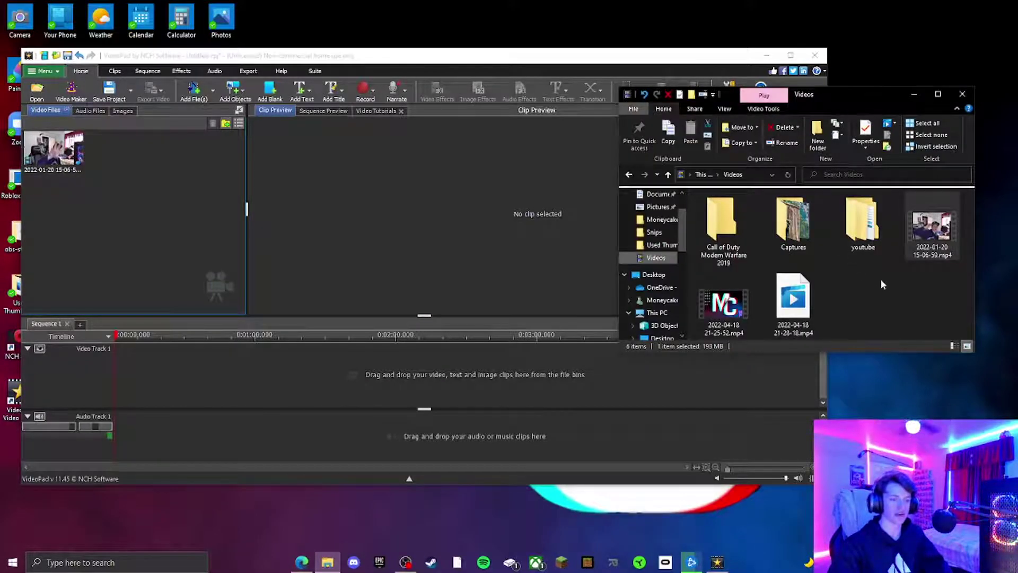
double_click(868, 235)
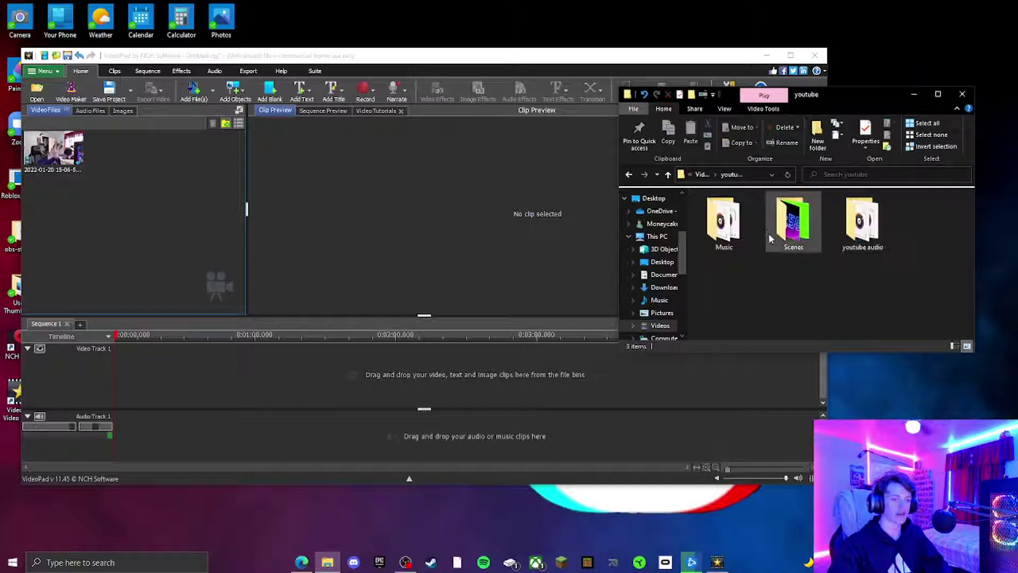
double_click(885, 222)
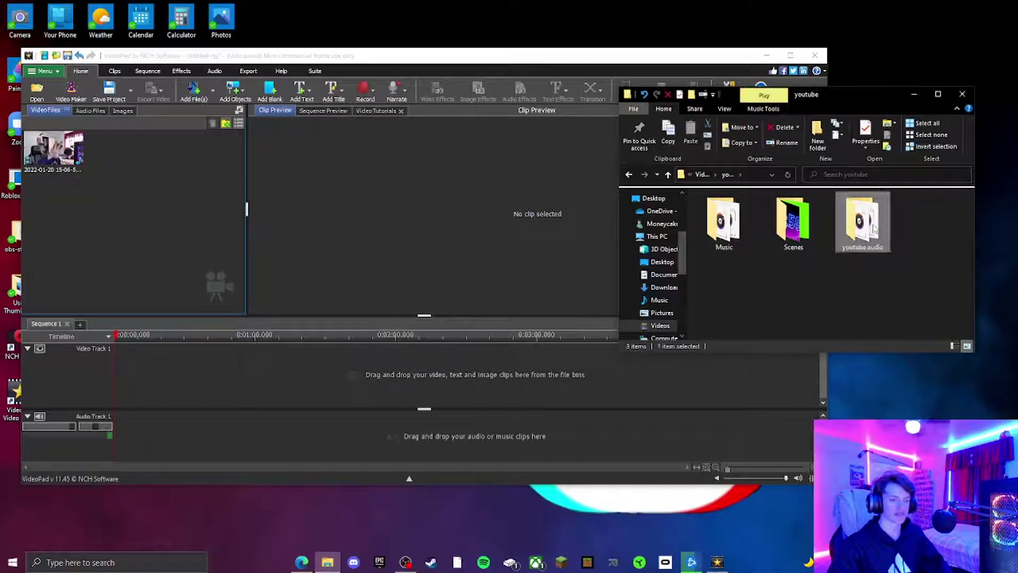
scroll(789, 262, "down", 5)
scroll(780, 254, "up", 2)
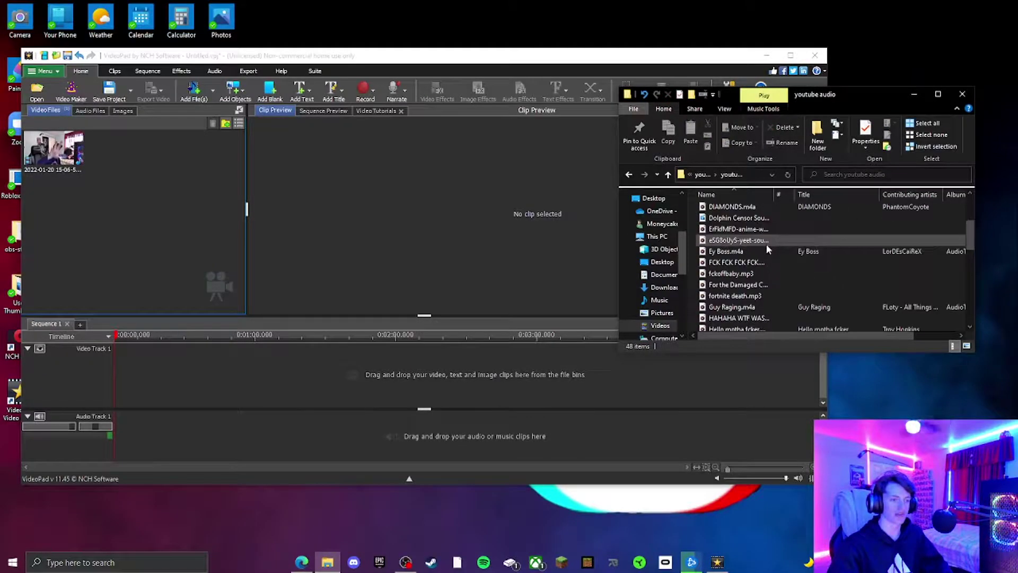
scroll(770, 248, "down", 2)
scroll(769, 254, "down", 6)
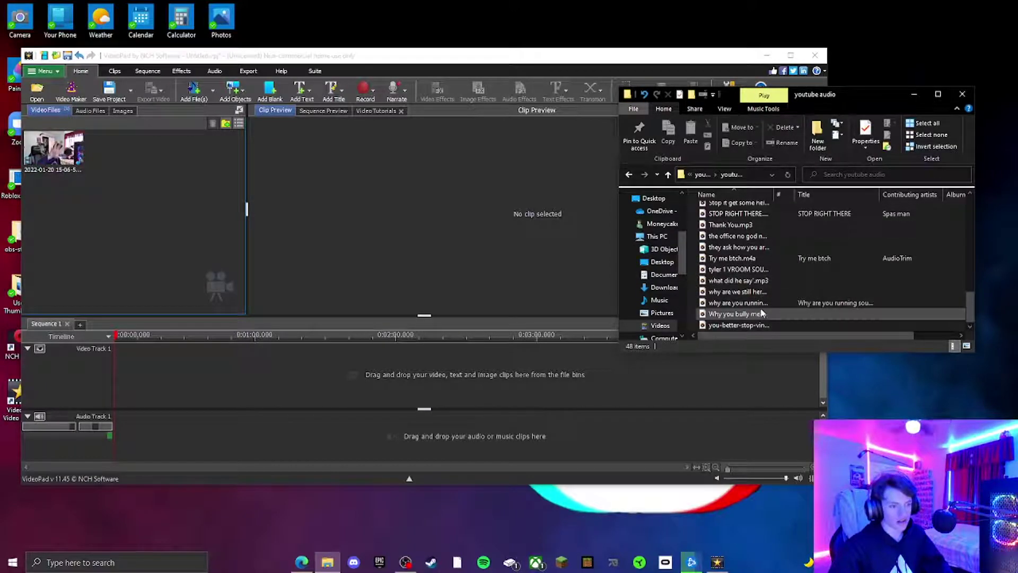
left_click_drag(745, 306, 213, 194)
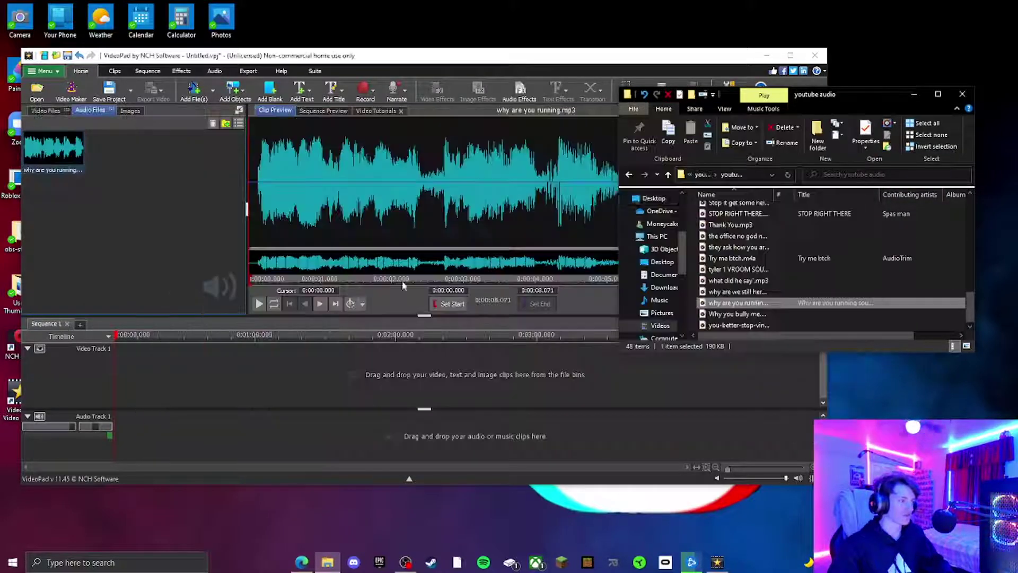
double_click(753, 237)
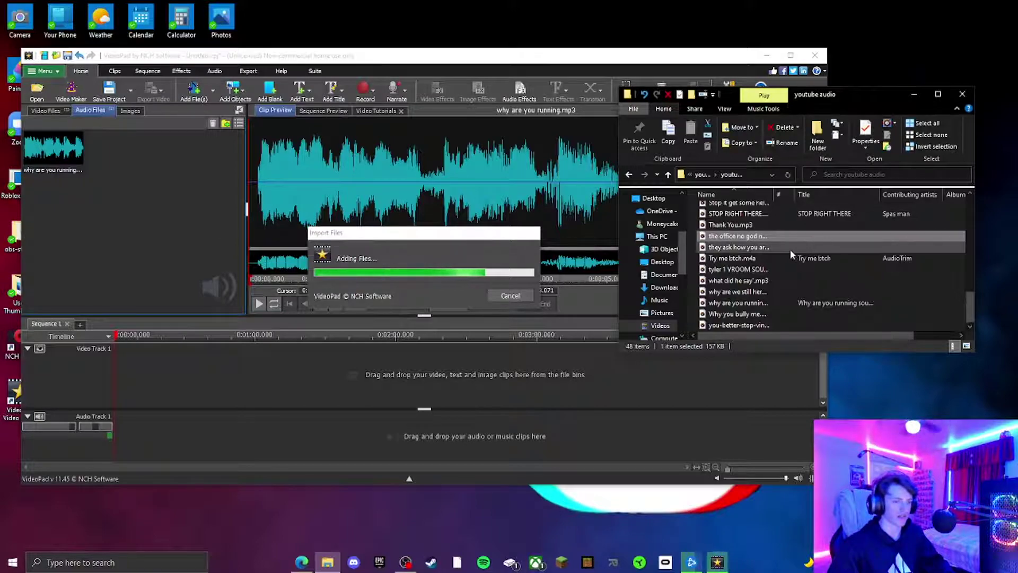
Step: Go up to the youtube folder, open its Scenes subfolder and import the office no god.mp4 into the project
scroll(789, 250, "up", 3)
scroll(769, 249, "up", 5)
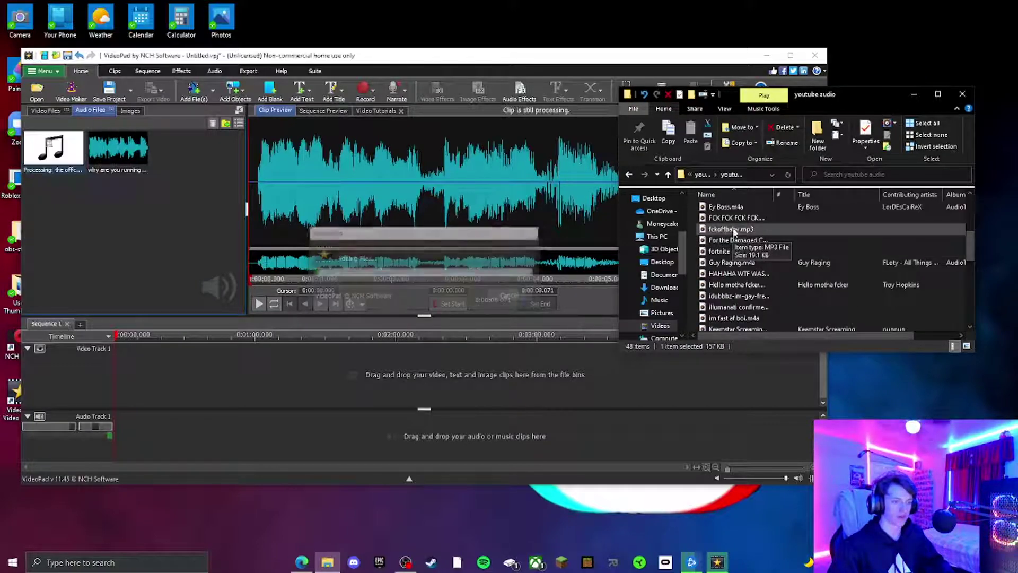
left_click(732, 175)
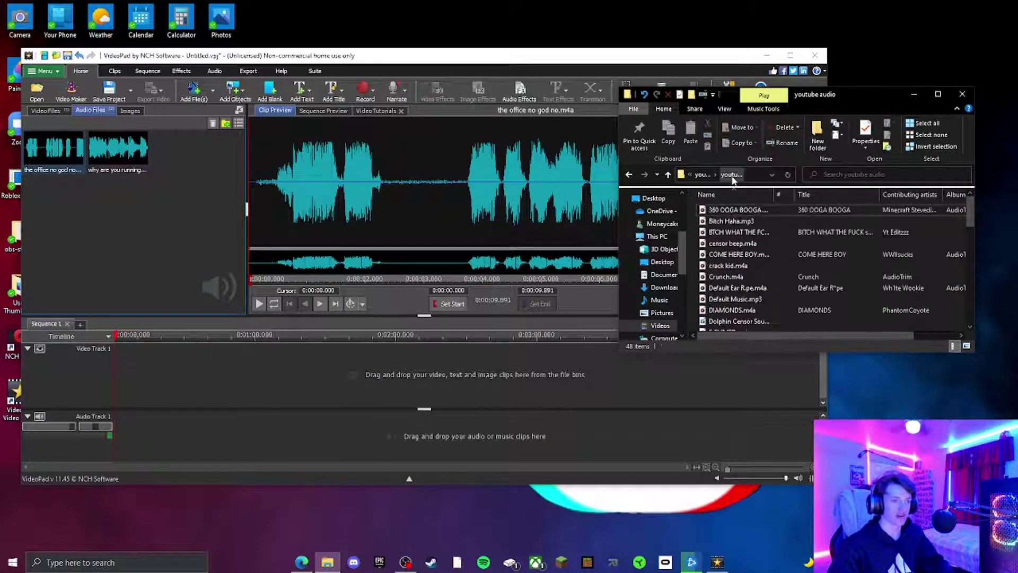
left_click(712, 179)
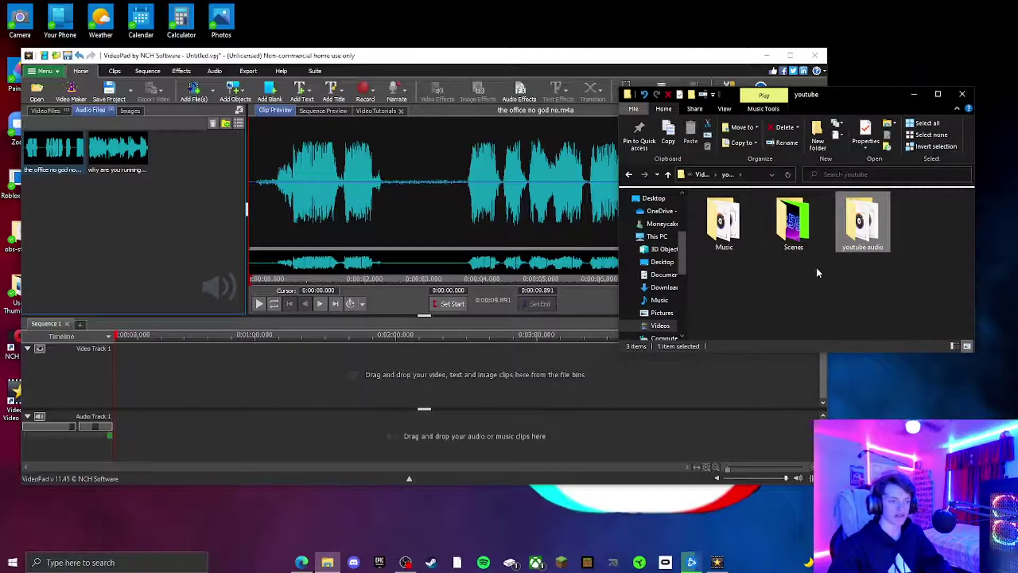
double_click(805, 226)
scroll(806, 249, "down", 5)
scroll(790, 255, "up", 8)
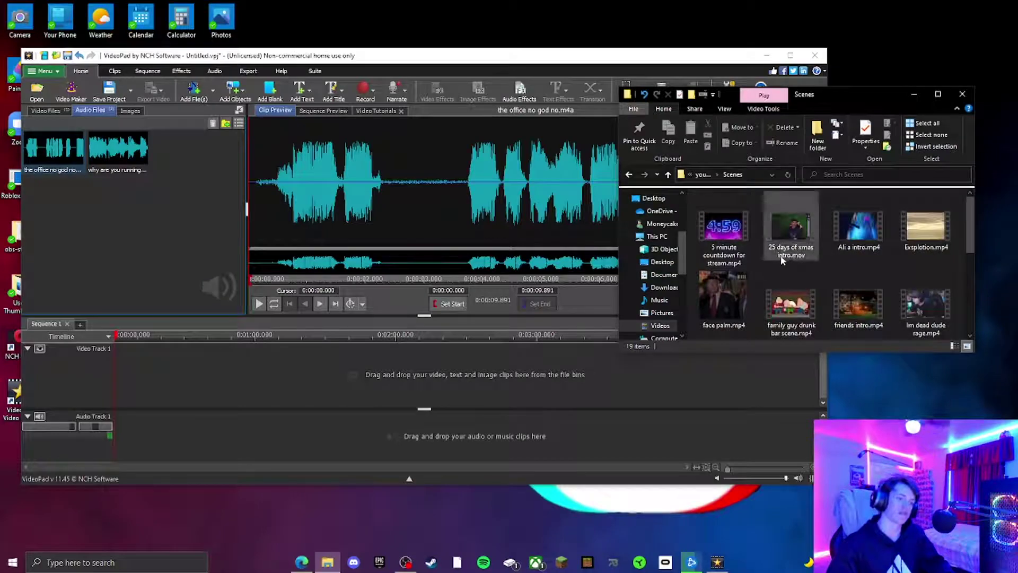
scroll(781, 259, "down", 5)
left_click_drag(723, 302, 413, 318)
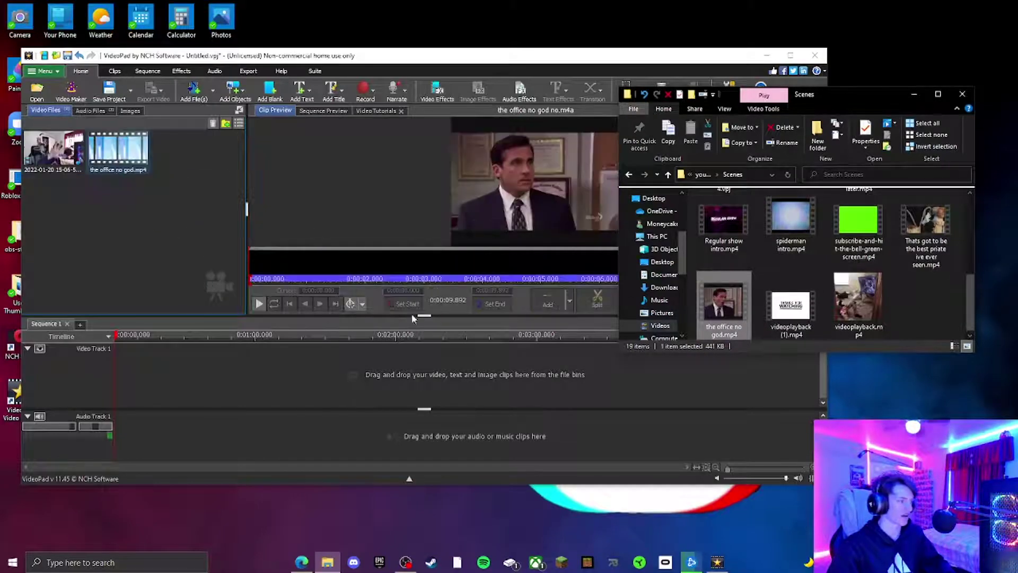
Step: Import Outro.mp4 from the Scenes folder into the project's video bin
scroll(878, 270, "up", 1)
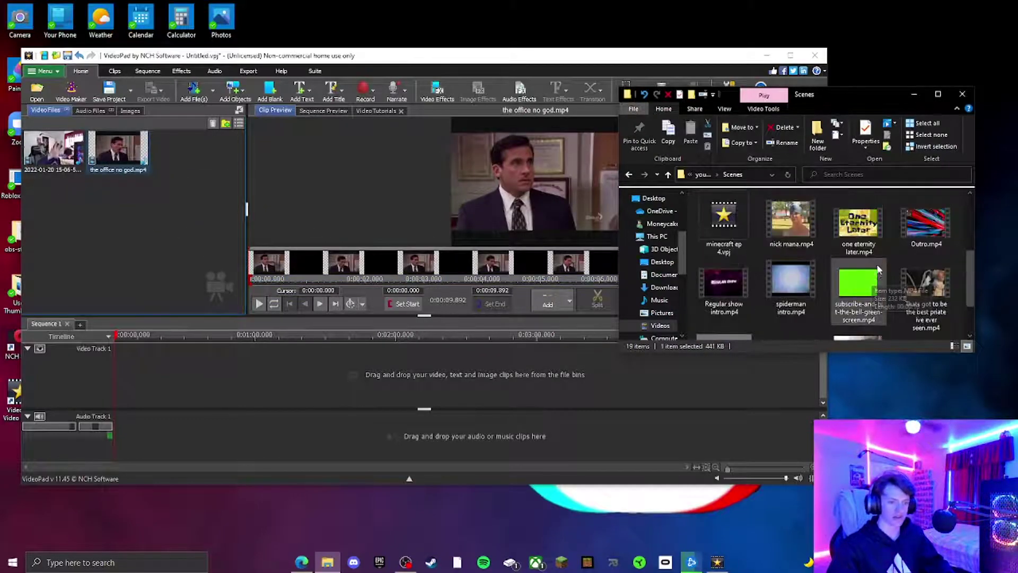
left_click_drag(937, 226, 158, 214)
left_click(132, 217)
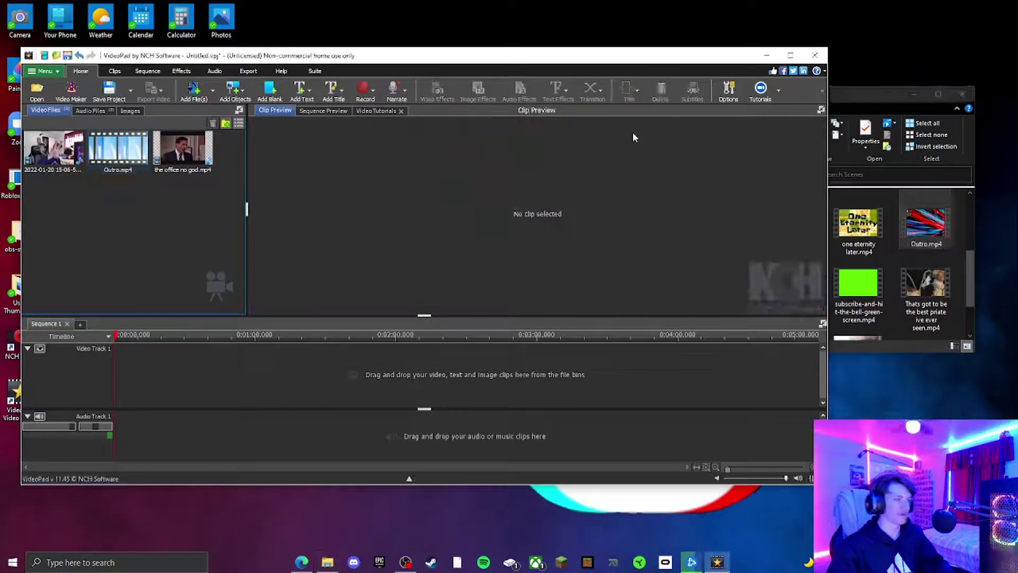
Step: Minimize the File Explorer window and maximize VideoPad
left_click(885, 98)
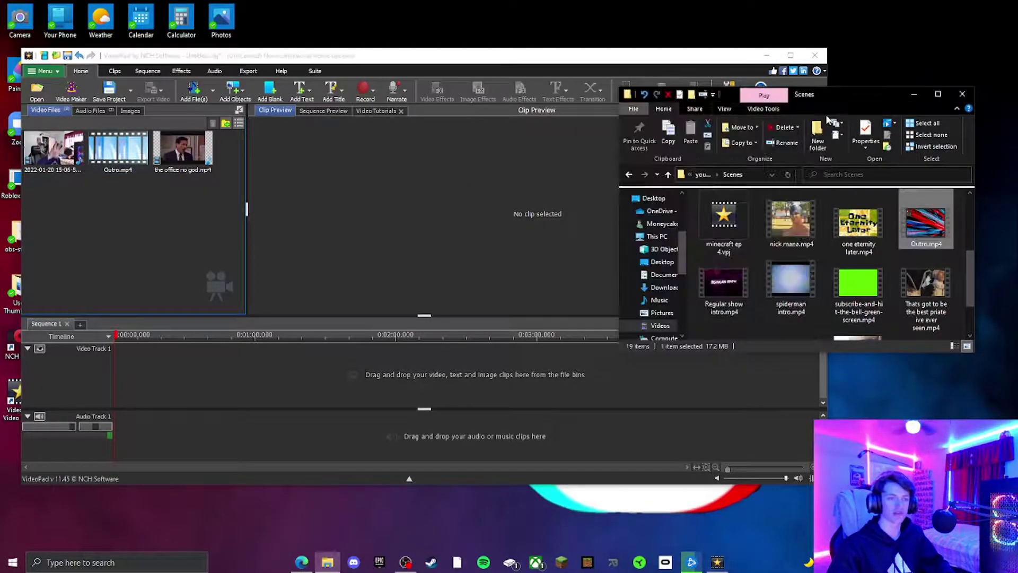
left_click(914, 94)
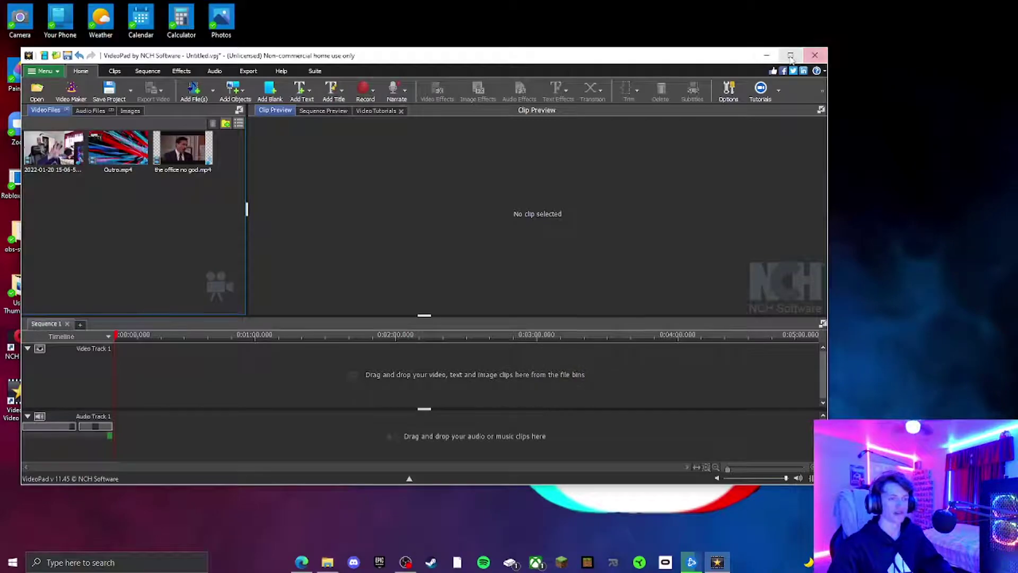
left_click(790, 56)
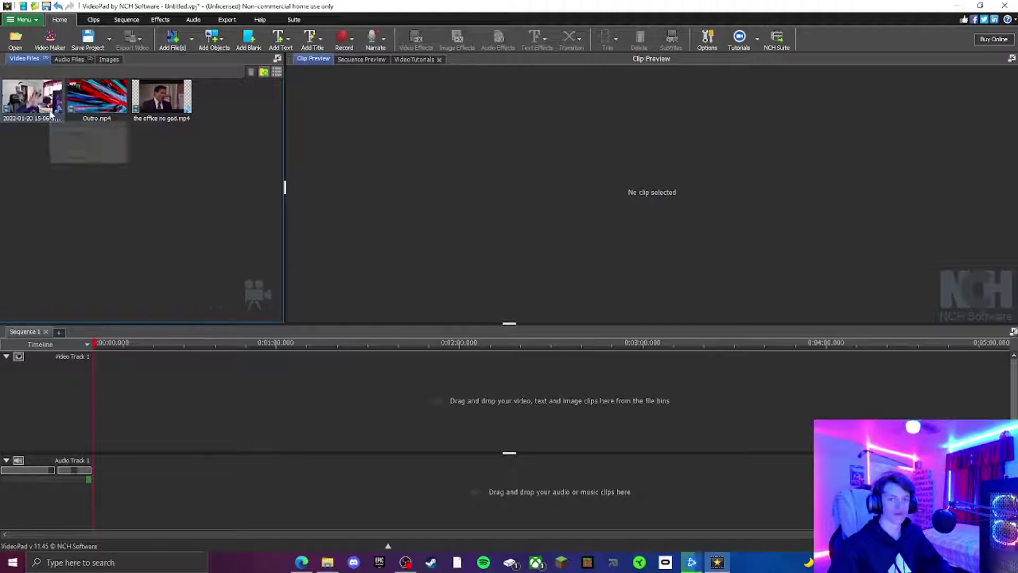
left_click_drag(32, 101, 130, 377)
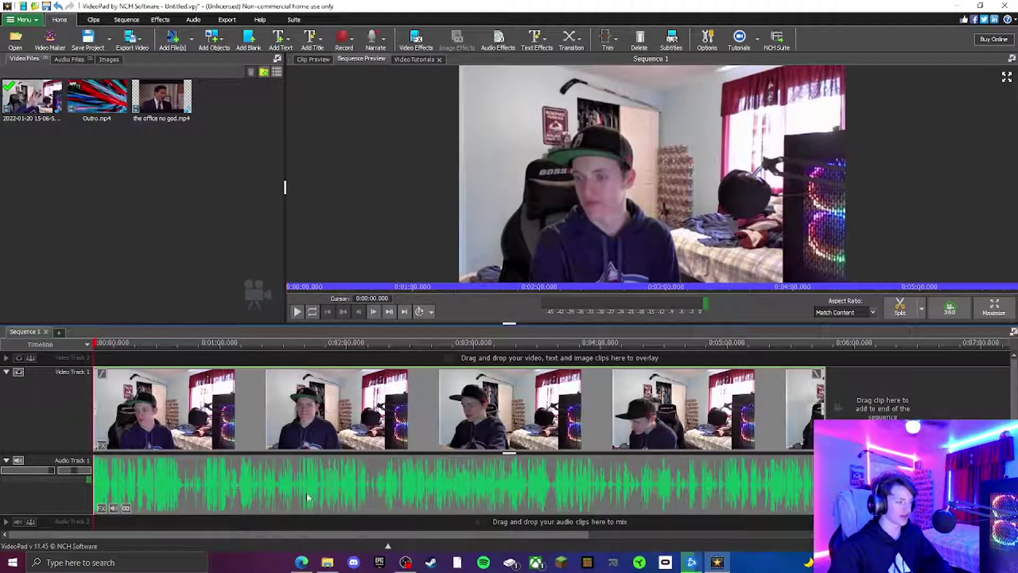
left_click_drag(98, 345, 482, 344)
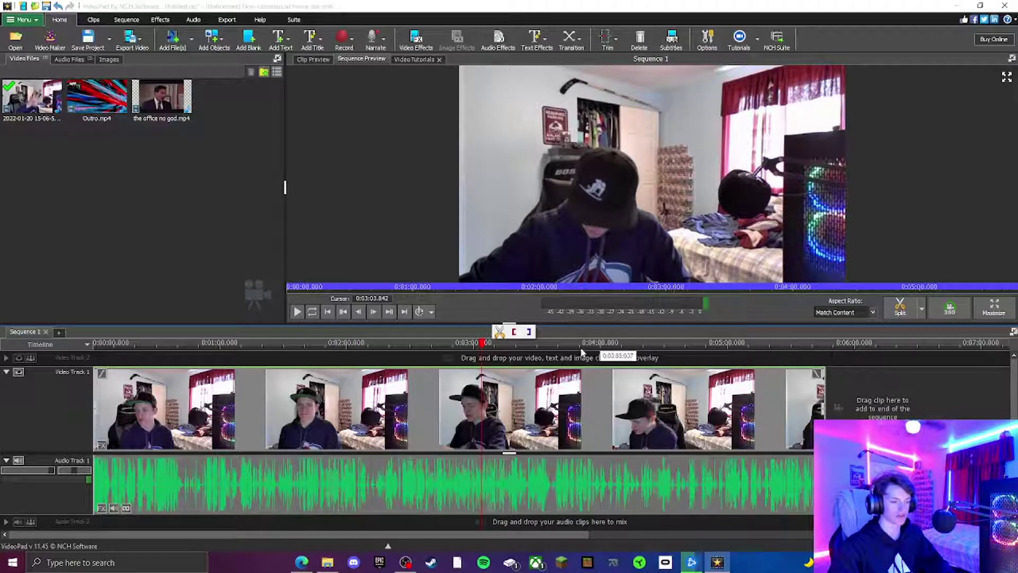
left_click(104, 279)
left_click_drag(487, 346, 95, 344)
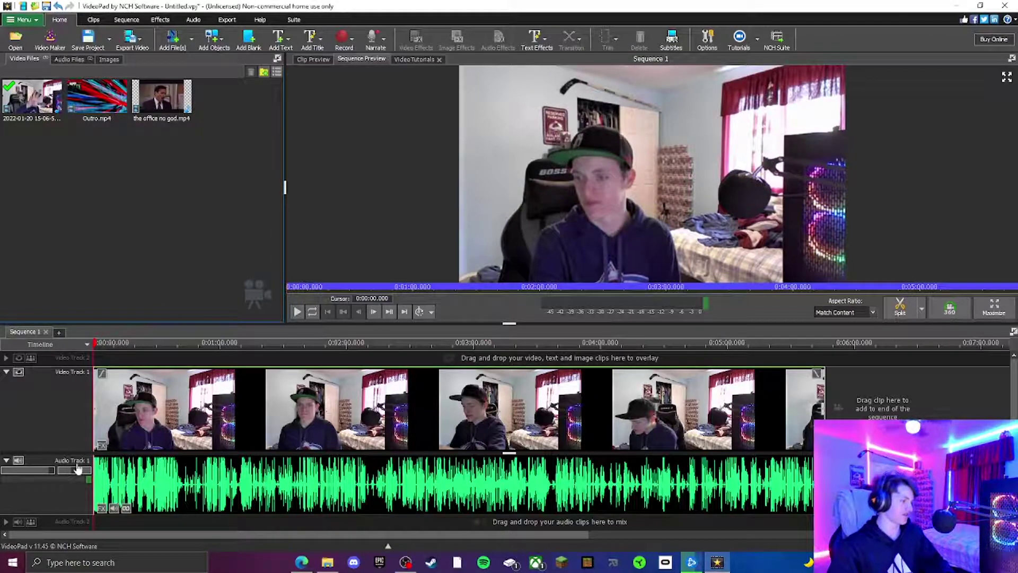
Step: Try out the pan and volume sliders of Audio Track 1
left_click_drag(75, 472, 27, 474)
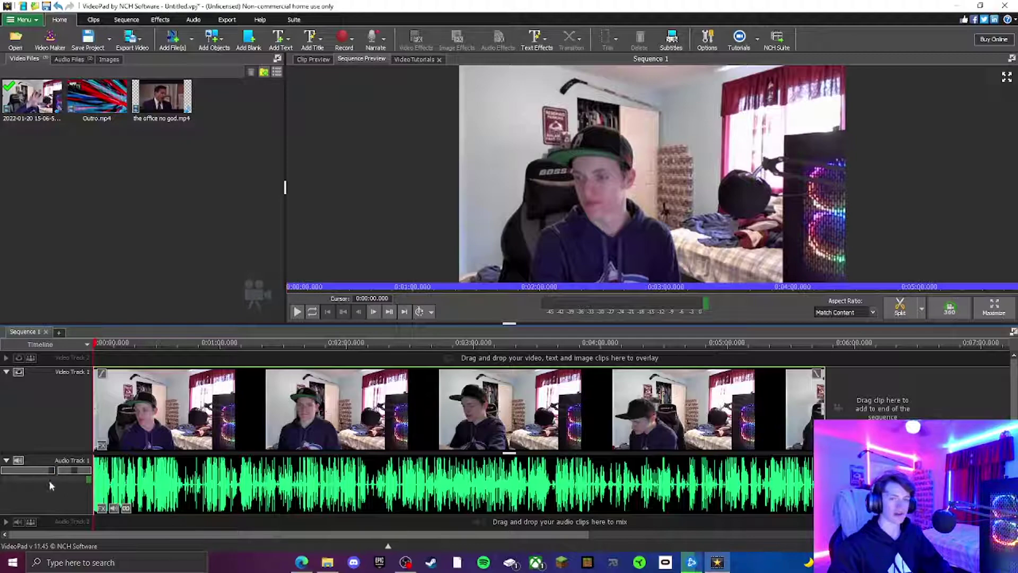
mouse_move(46, 471)
left_mouse_down()
mouse_move(32, 472)
mouse_move(48, 472)
left_mouse_up()
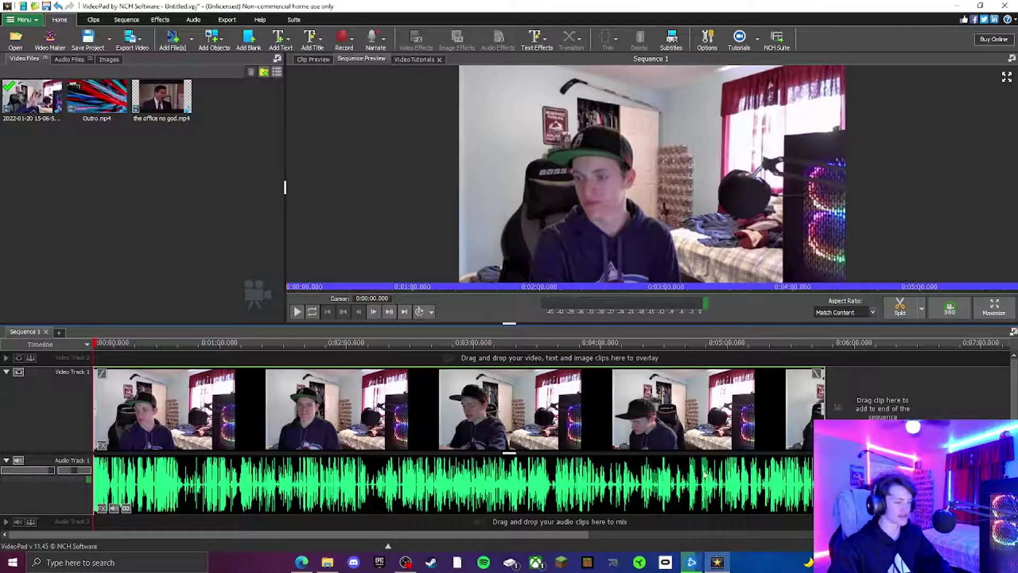
Step: Add the "why are you running" sound to Audio Track 1 after the recording's audio
left_click(72, 59)
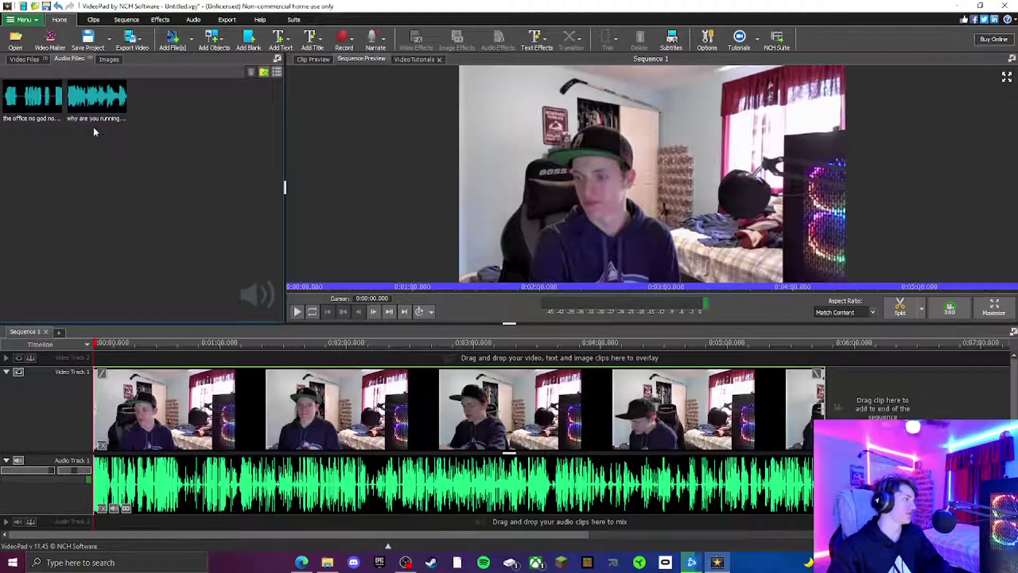
left_click_drag(91, 106, 731, 403)
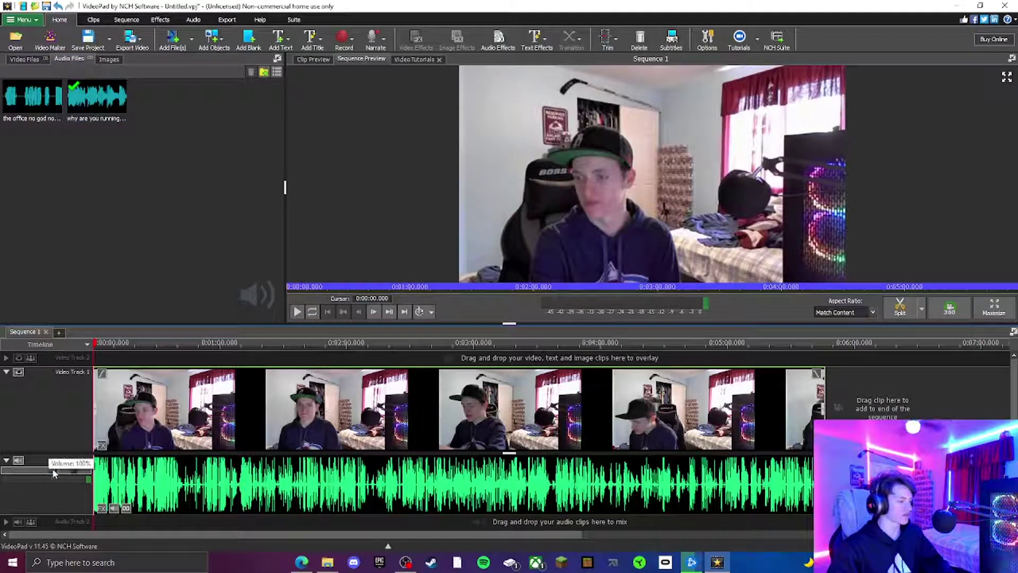
Step: Lower the clip volume of the recording's audio on Audio Track 1
mouse_move(26, 472)
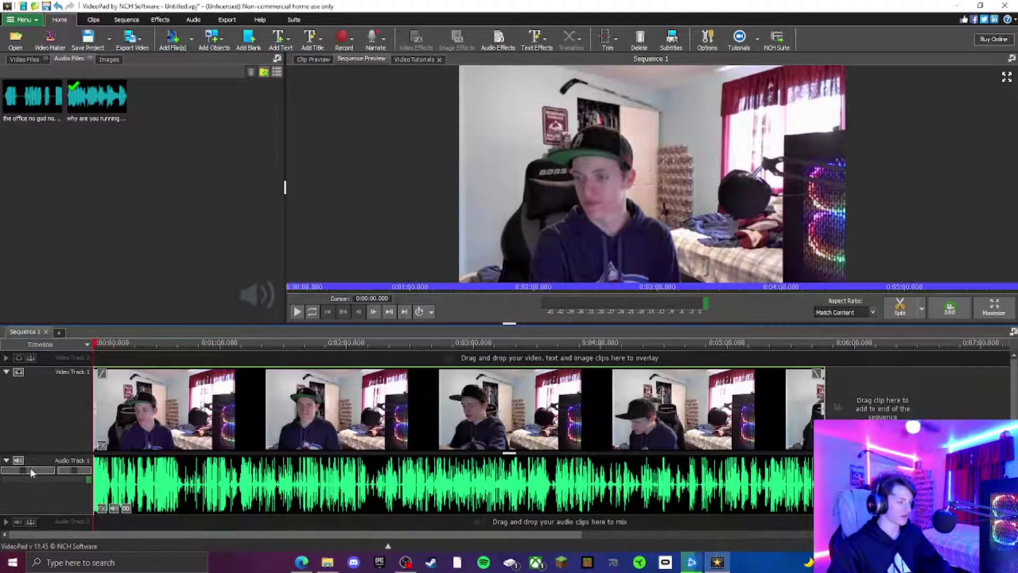
left_click(257, 485)
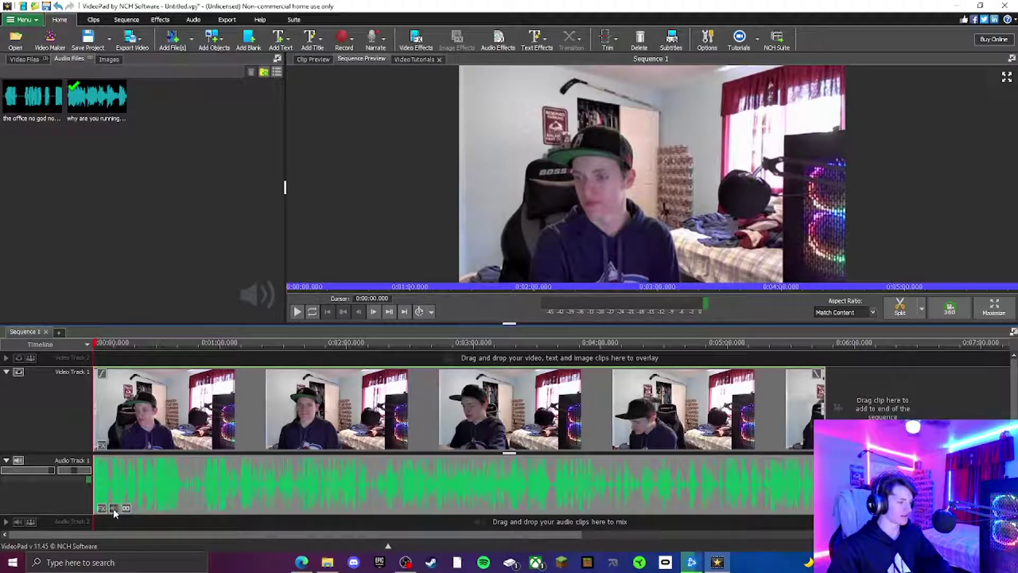
left_click(114, 508)
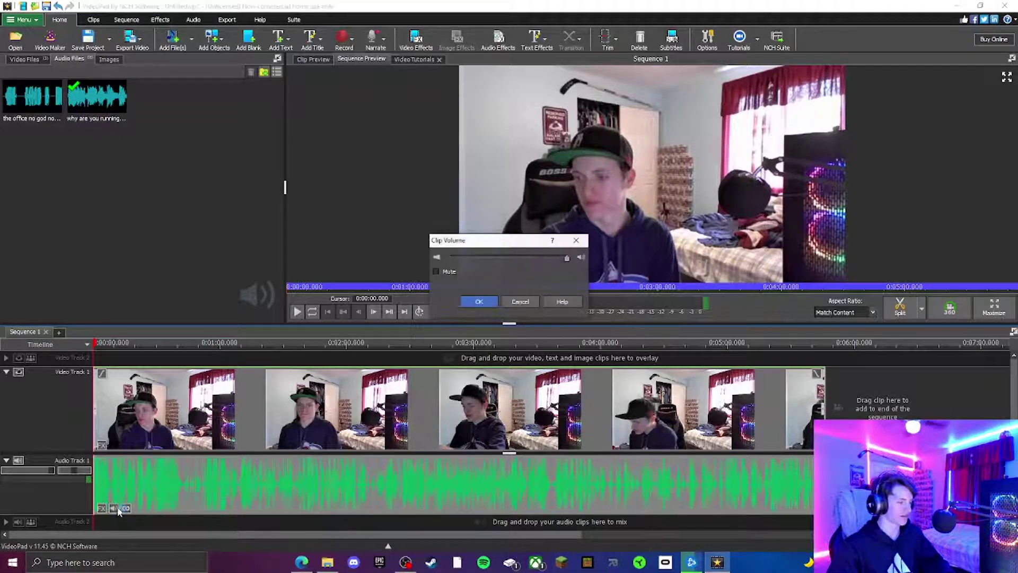
left_click_drag(569, 259, 499, 258)
left_click(479, 301)
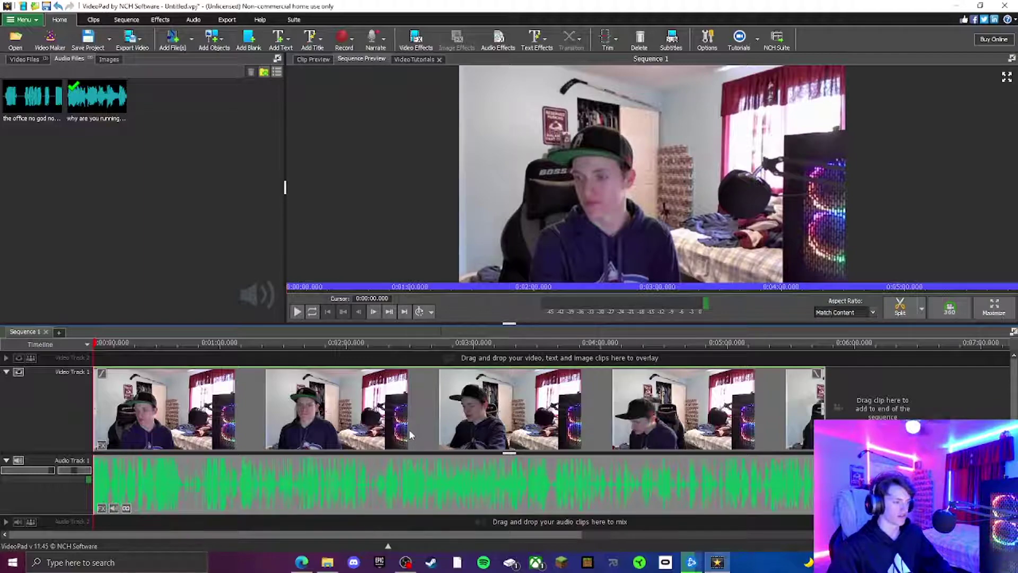
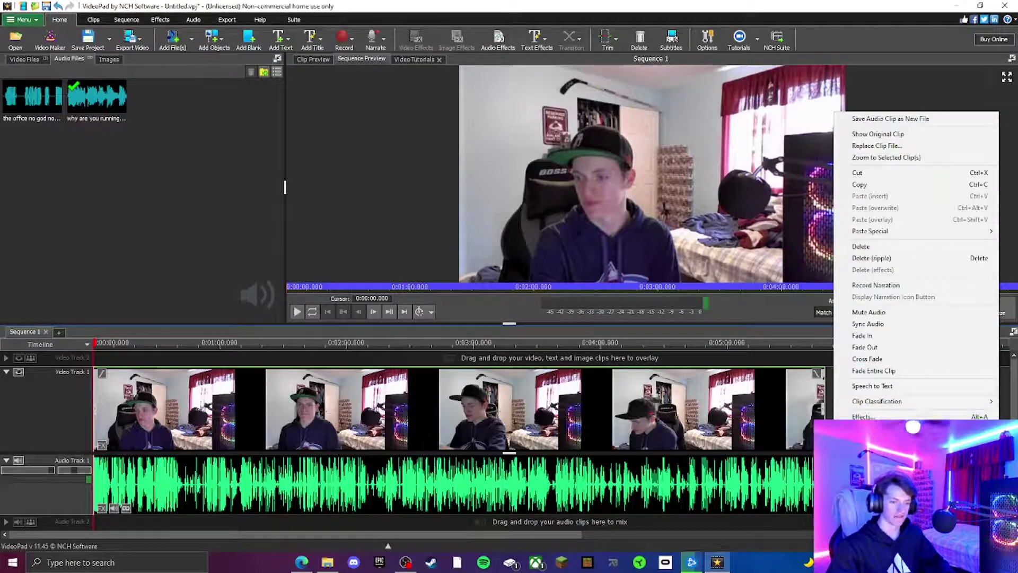
Step: Delete the "why are you running" sound clip from the end of Audio Track 1
key("Escape")
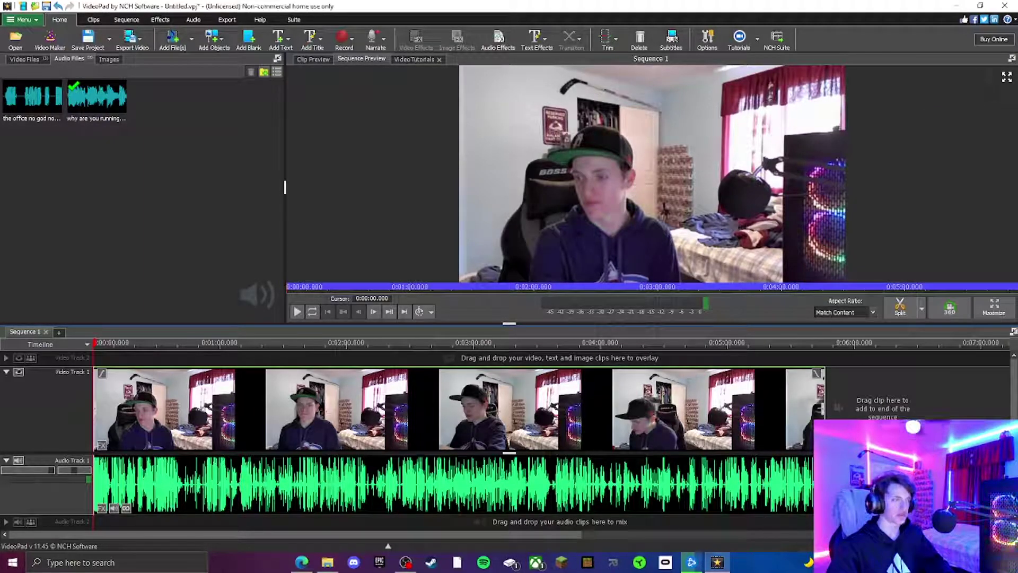
right_click(835, 496)
key("Escape")
right_click(835, 496)
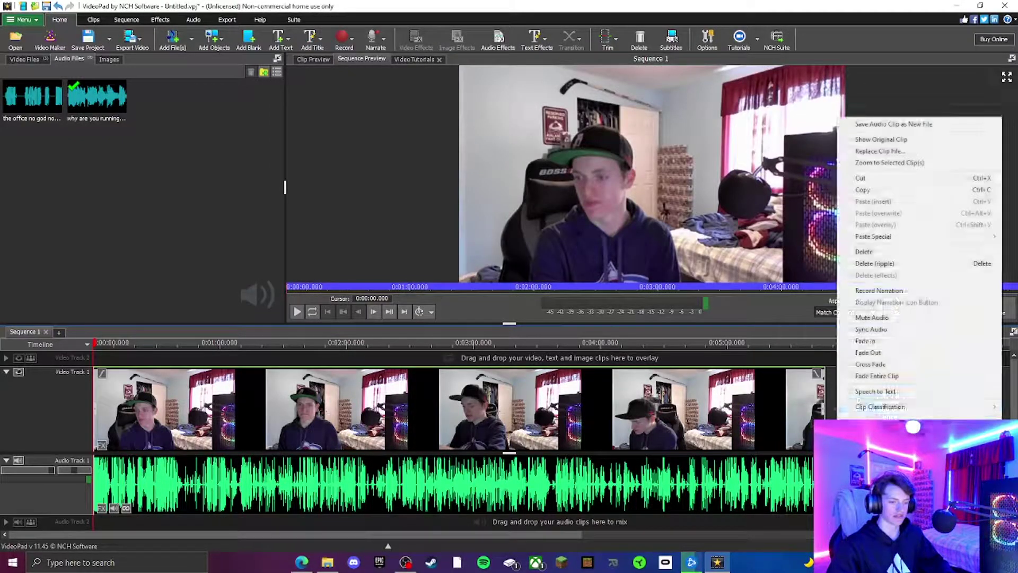
left_click(883, 253)
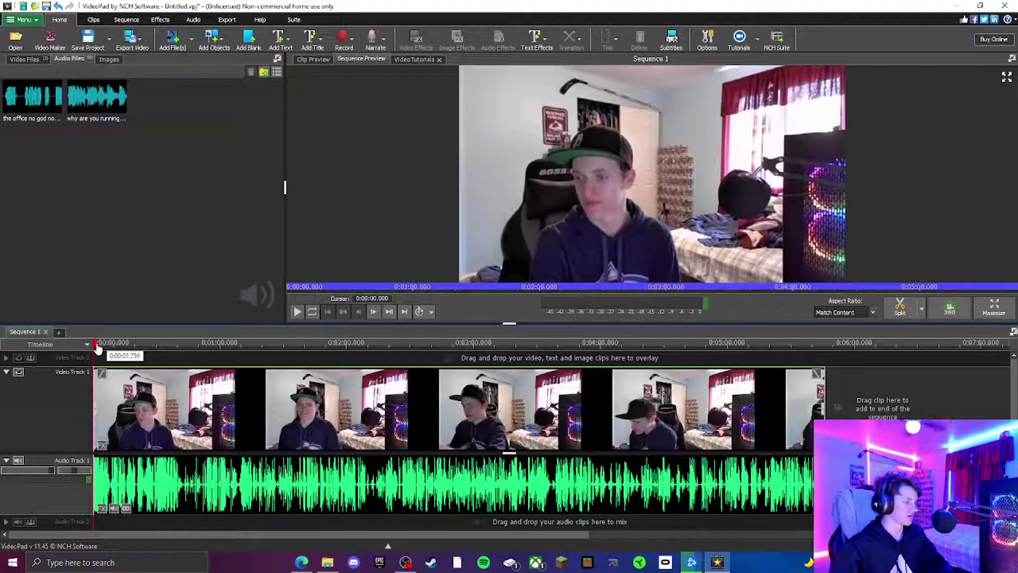
Step: Play the sequence from its start and pause it at about 3.5 seconds
mouse_move(98, 347)
left_mouse_down()
mouse_move(244, 345)
mouse_move(94, 345)
left_mouse_up()
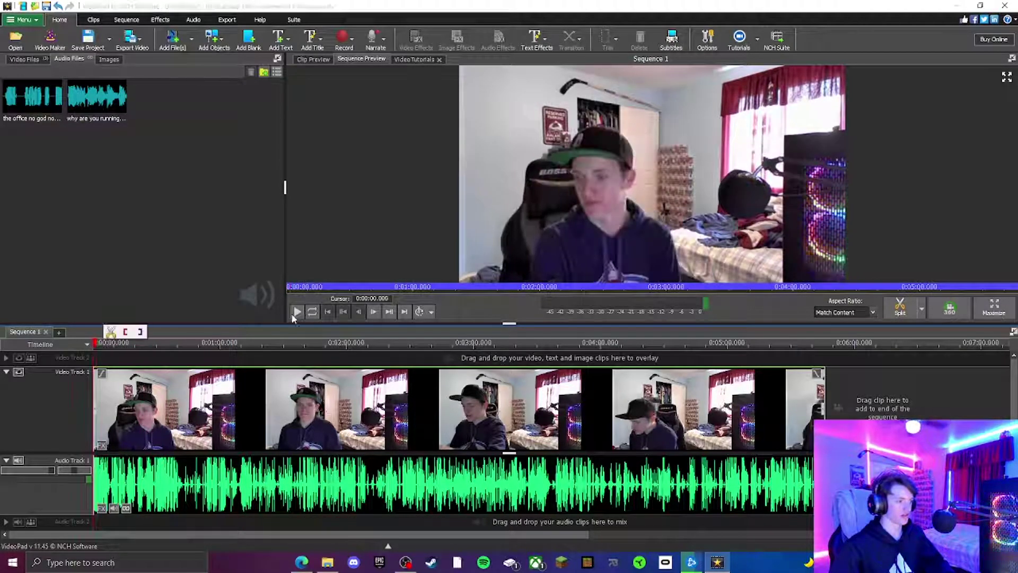
left_click(297, 313)
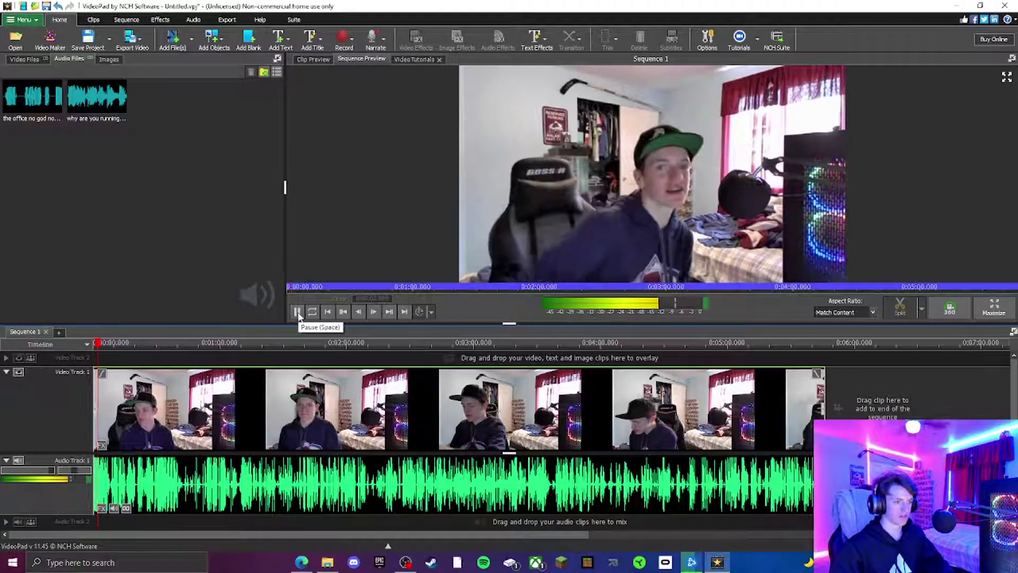
left_click(297, 313)
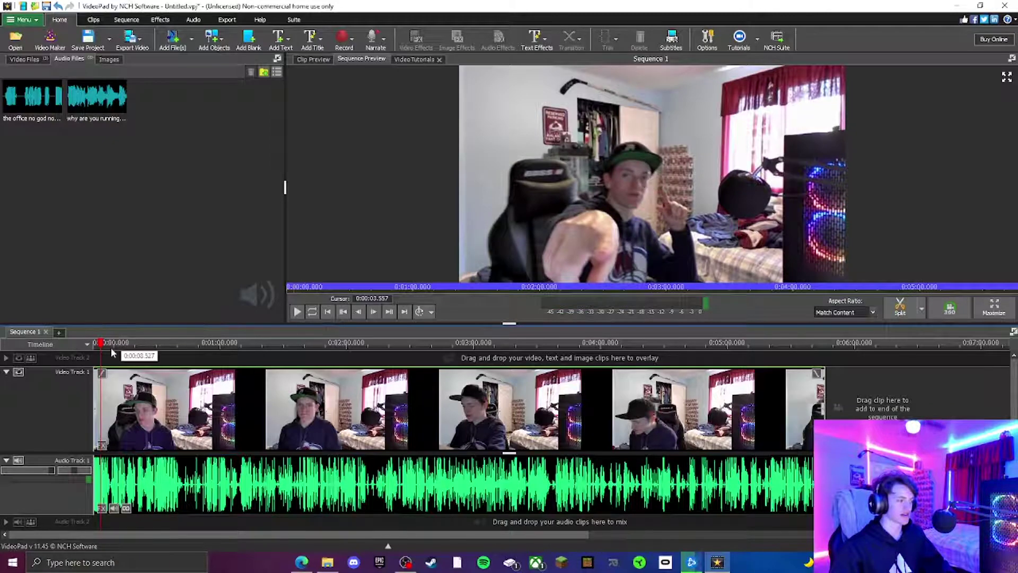
Step: Split all tracks at 0:00:04.043 and examine the cut up close on the timeline
scroll(103, 347, "down", 2)
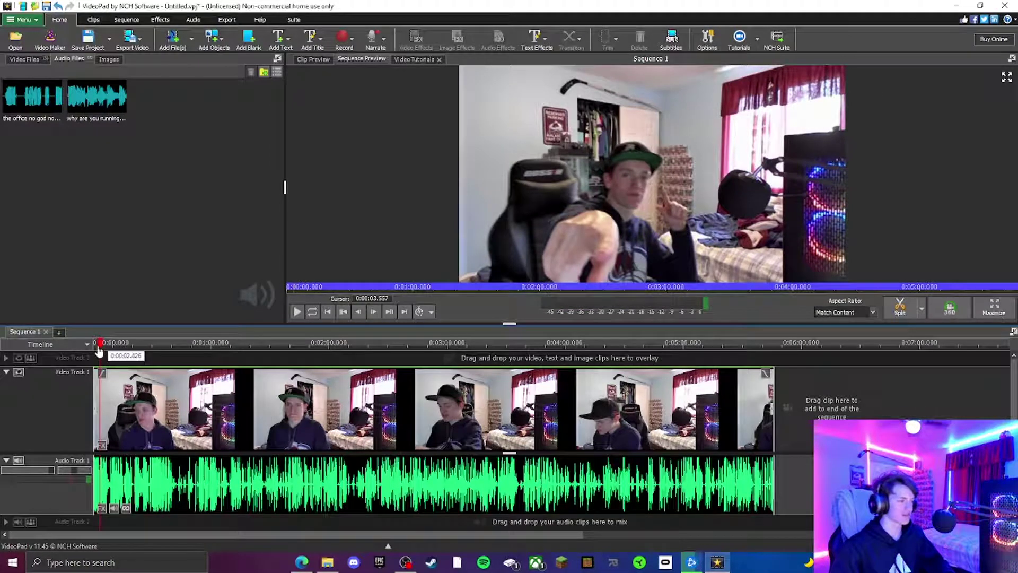
mouse_move(105, 345)
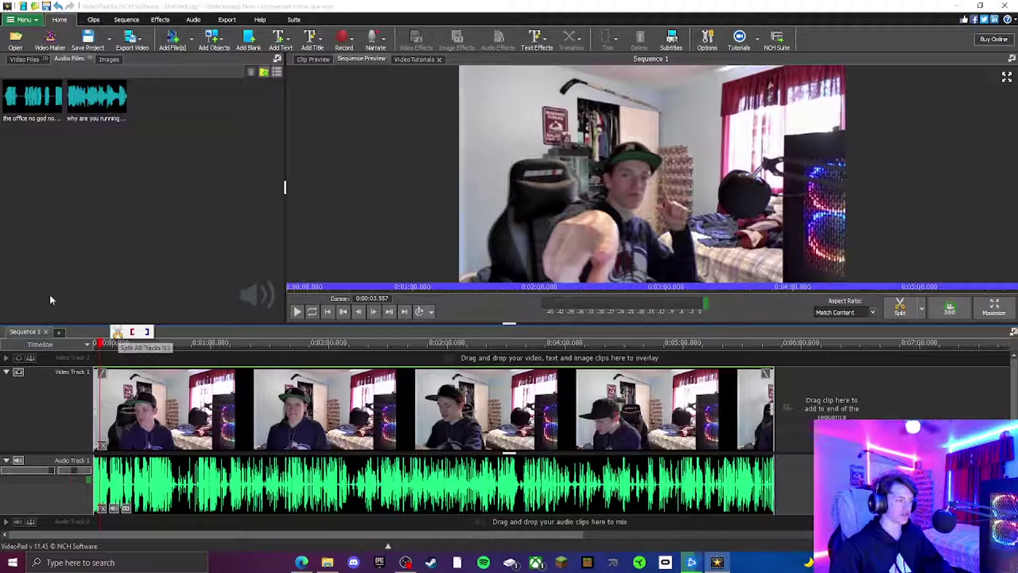
left_click(102, 344)
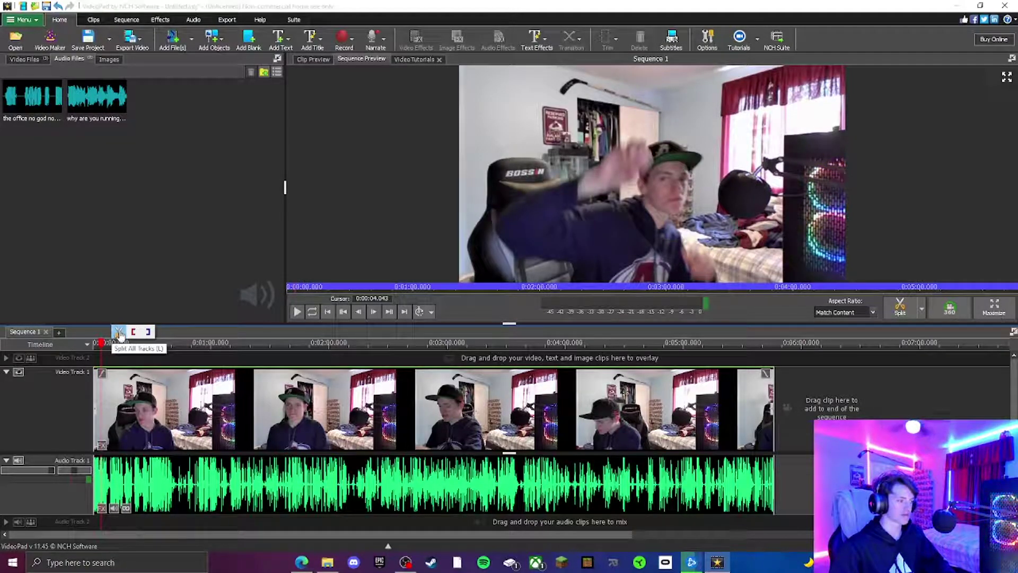
left_click(148, 333)
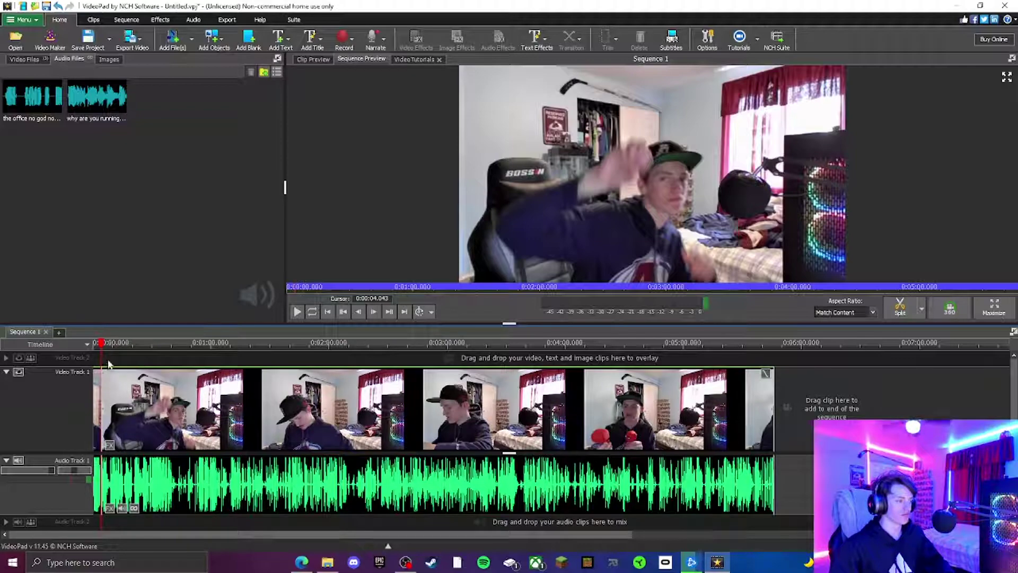
scroll(134, 412, "up", 3)
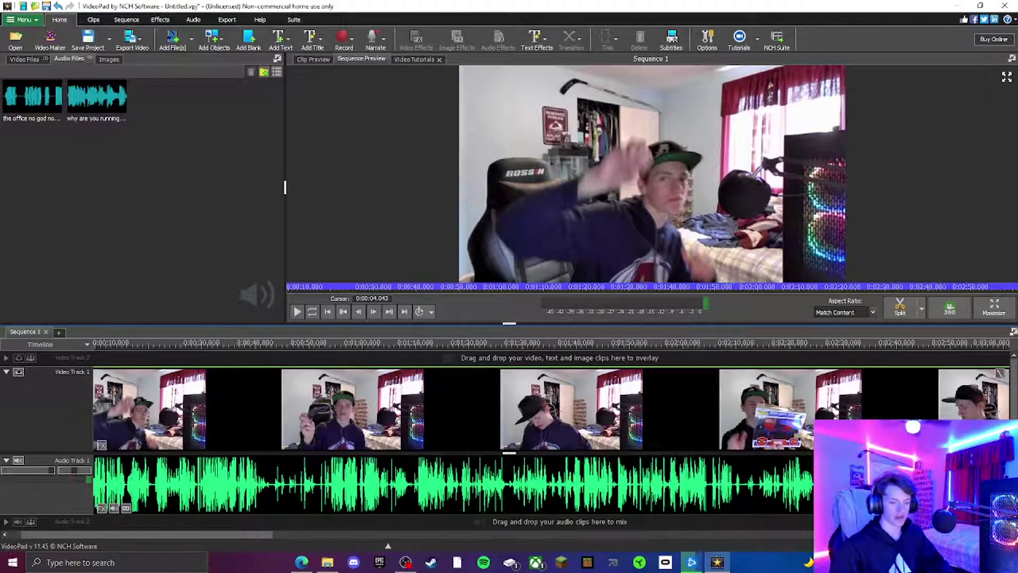
scroll(134, 412, "down", 4)
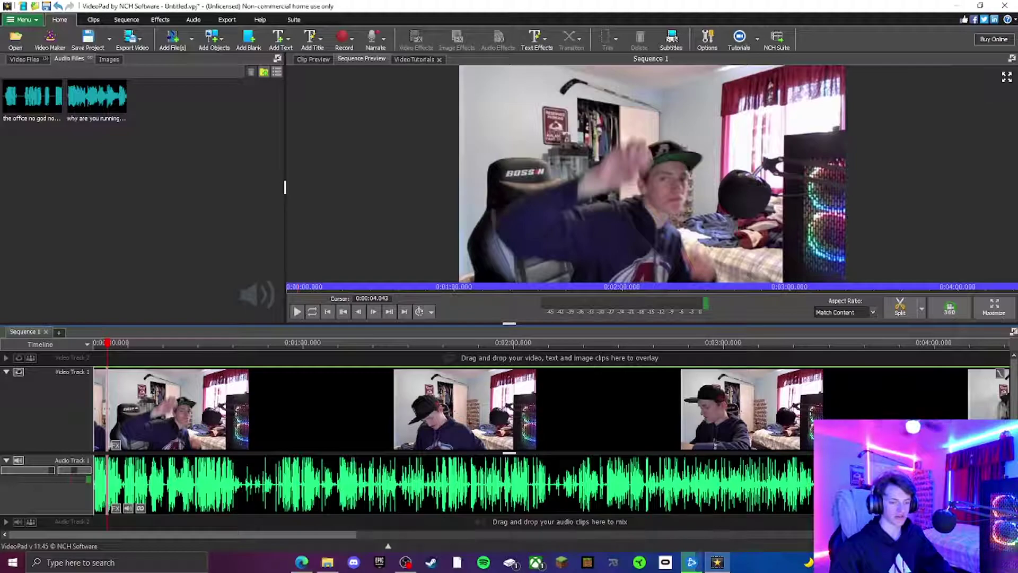
scroll(134, 412, "up", 10)
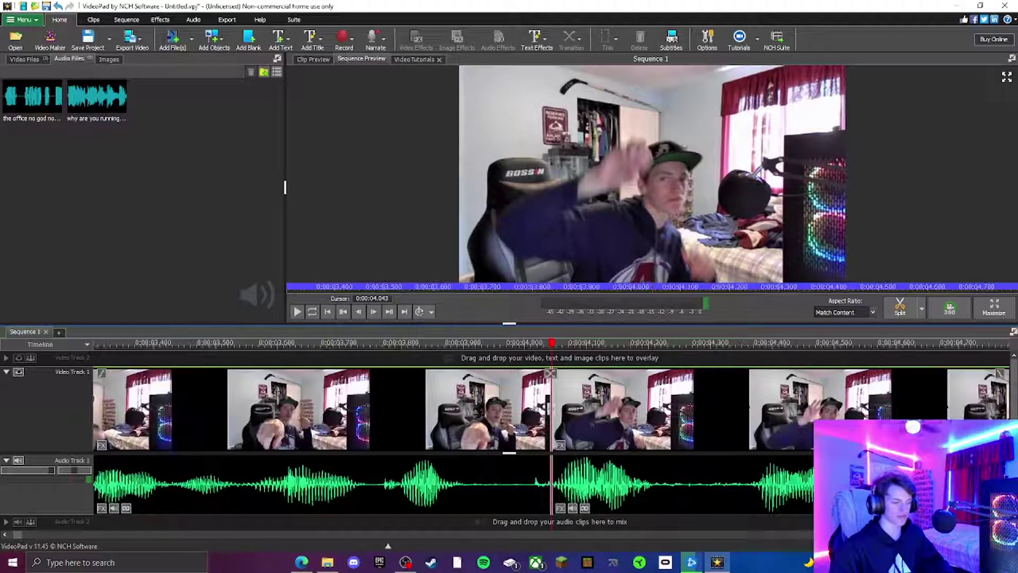
Step: Move the recording's second clip away from the cut so that it starts at about 0:00:40 on the timeline
scroll(122, 465, "down", 5)
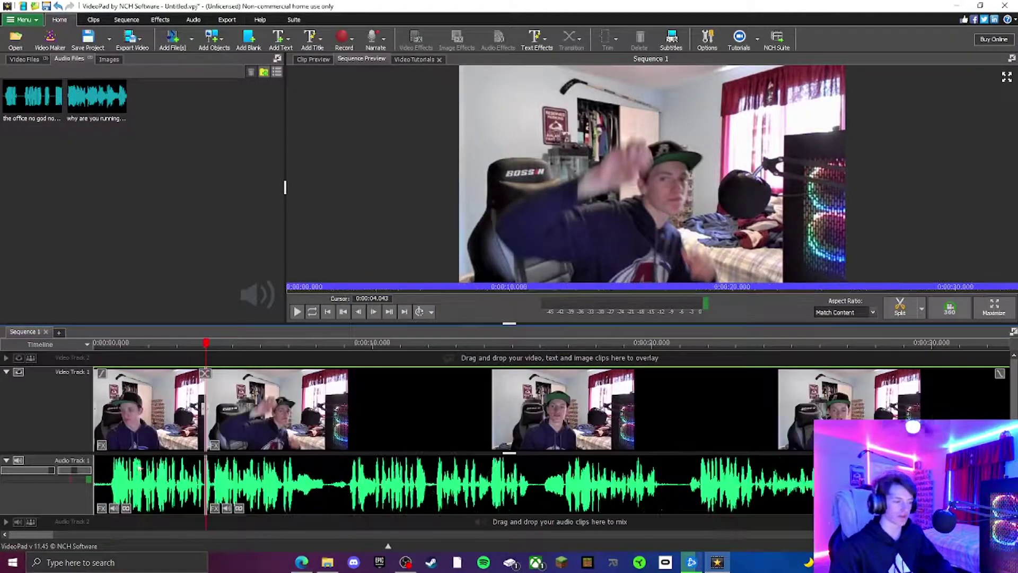
scroll(235, 406, "up", 10)
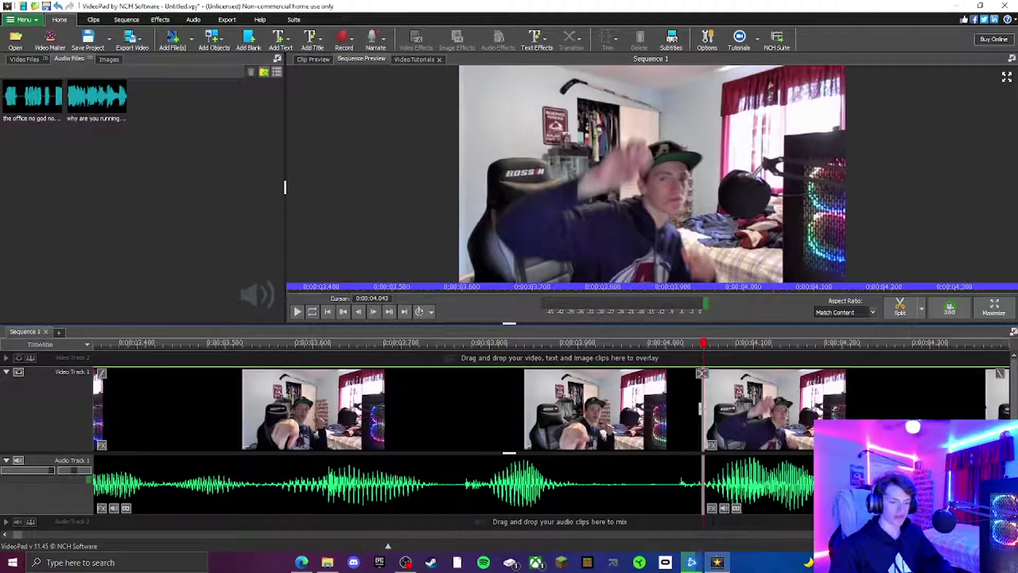
scroll(577, 344, "up", 6)
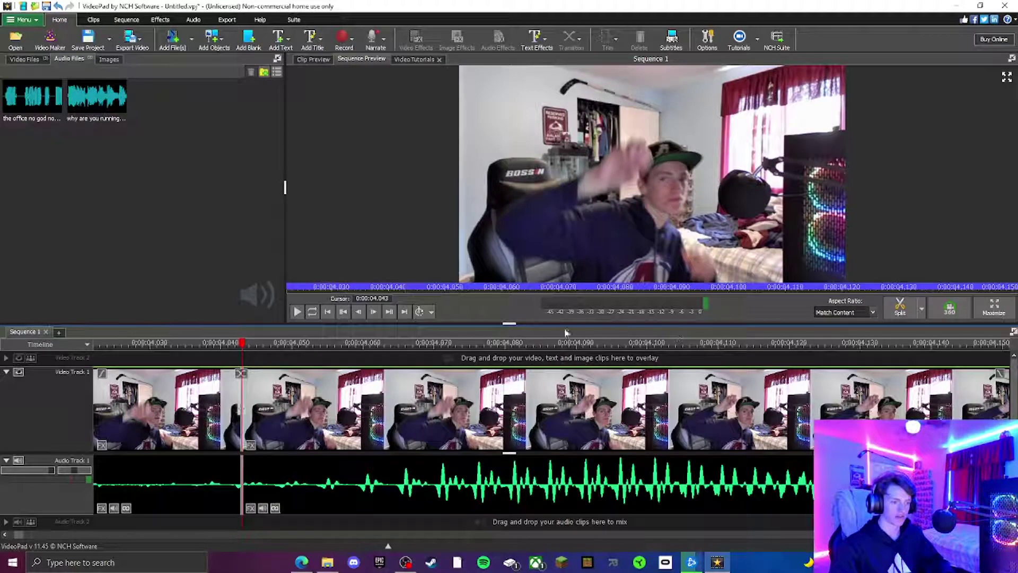
scroll(578, 344, "down", 3)
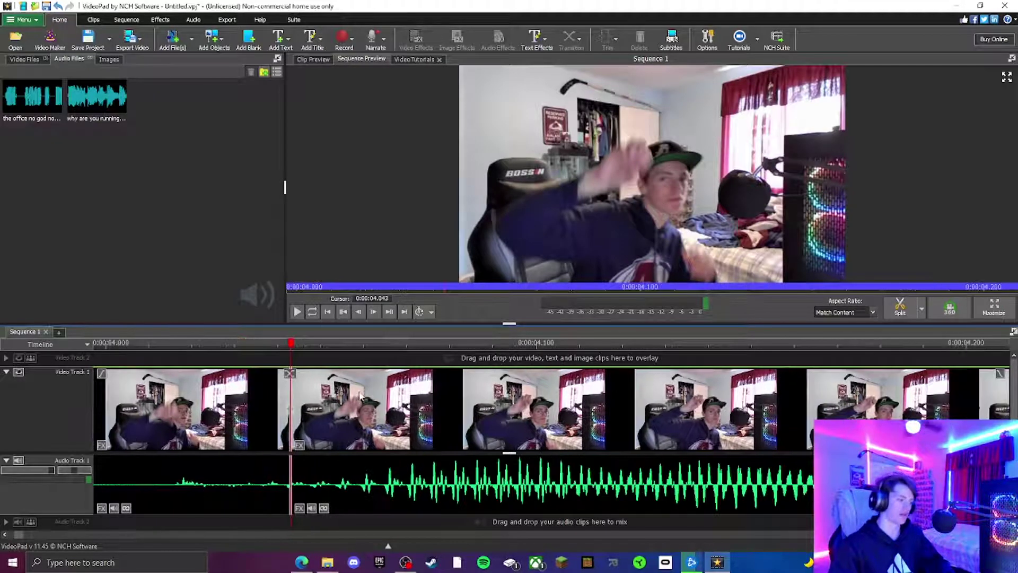
left_click_drag(306, 342, 348, 343)
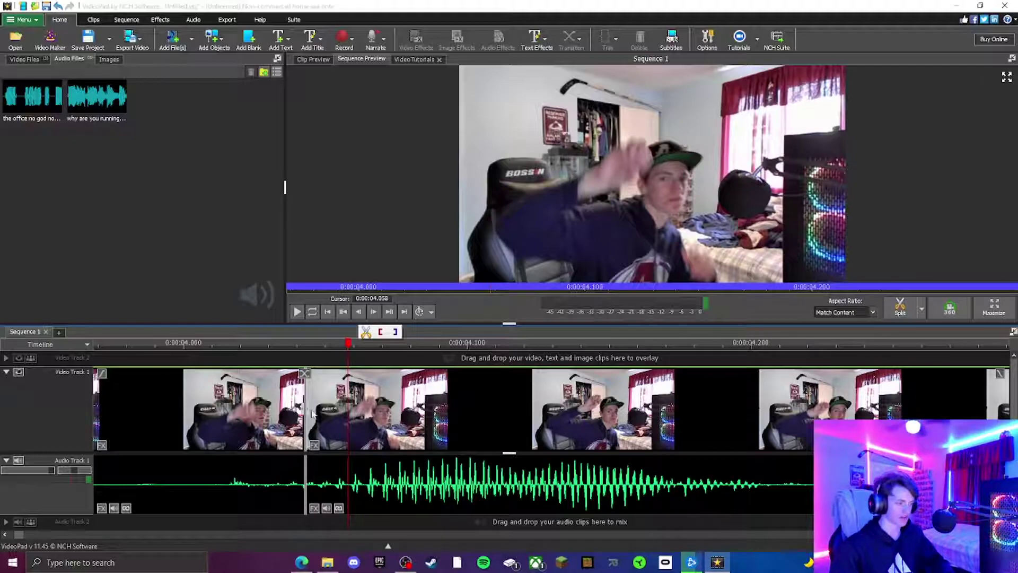
scroll(319, 418, "down", 15)
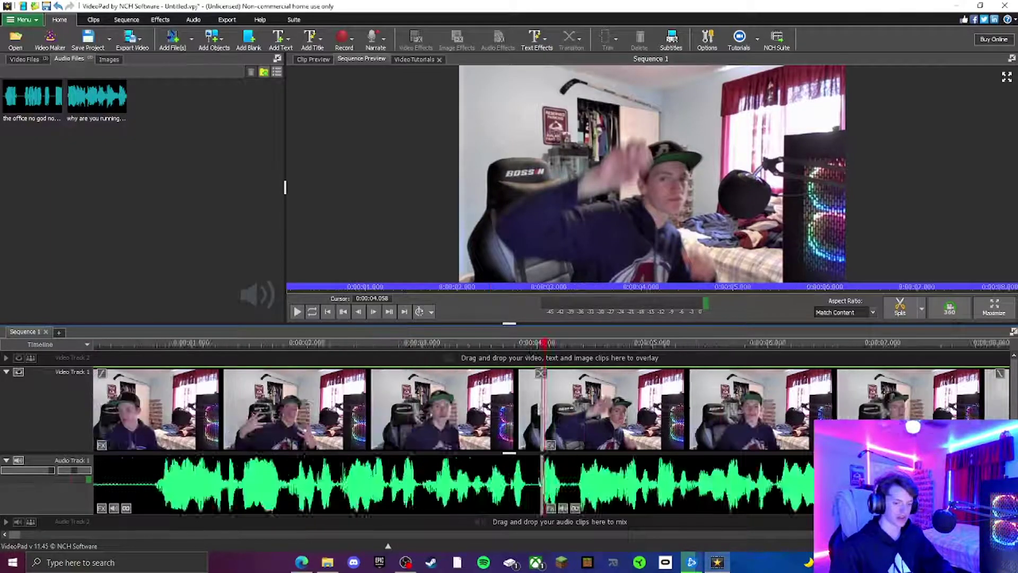
left_click_drag(358, 416, 436, 427)
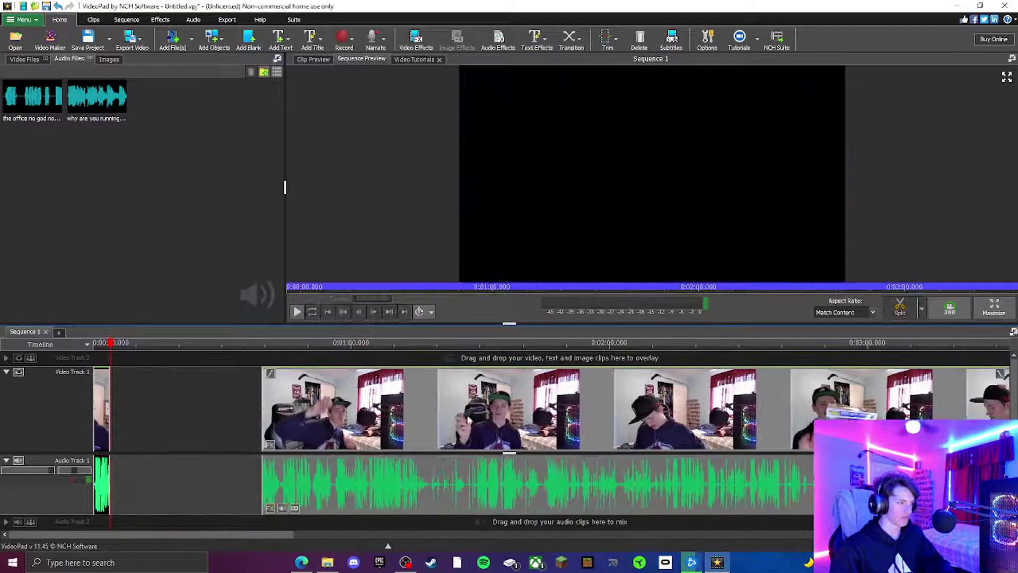
scroll(344, 440, "down", 2)
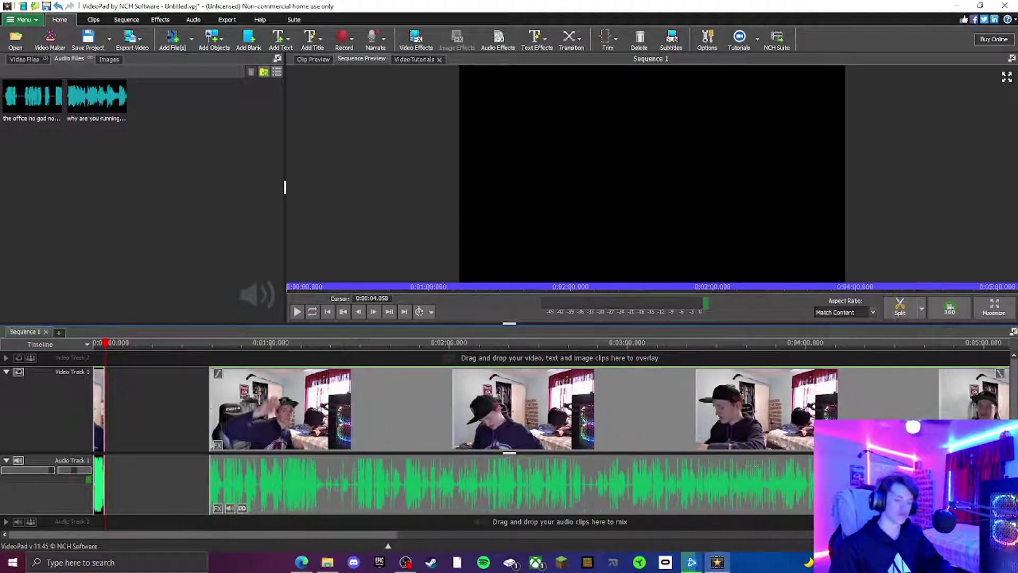
scroll(573, 474, "down", 3)
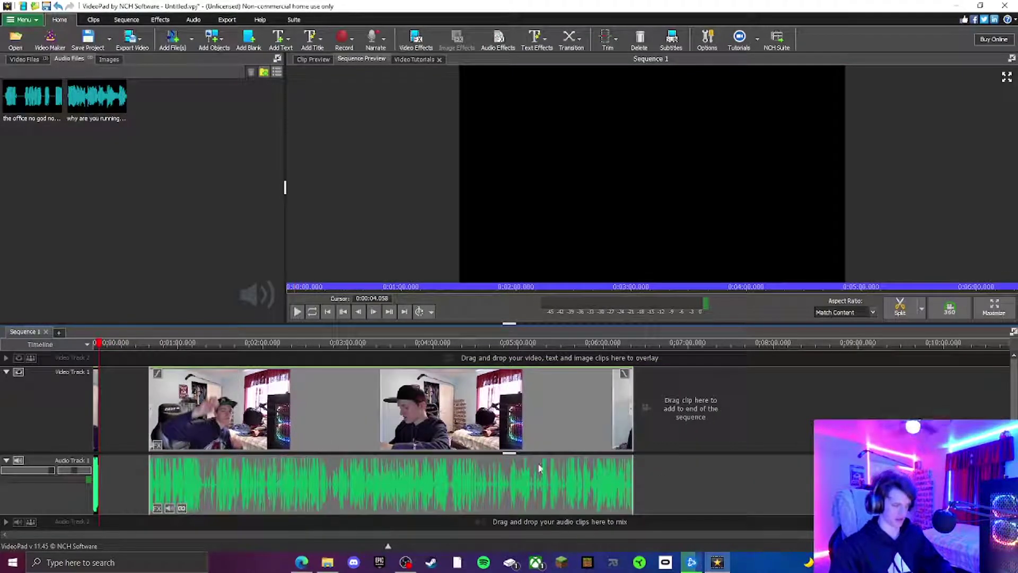
Step: Lower the clip volume of the recording's first clip to about 11
scroll(87, 392, "up", 3)
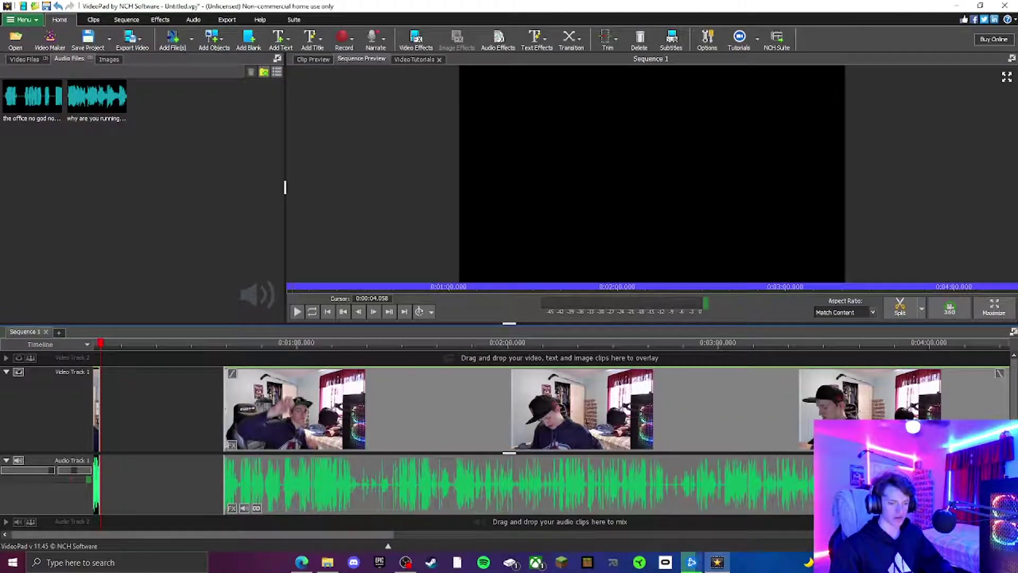
scroll(360, 504, "up", 6)
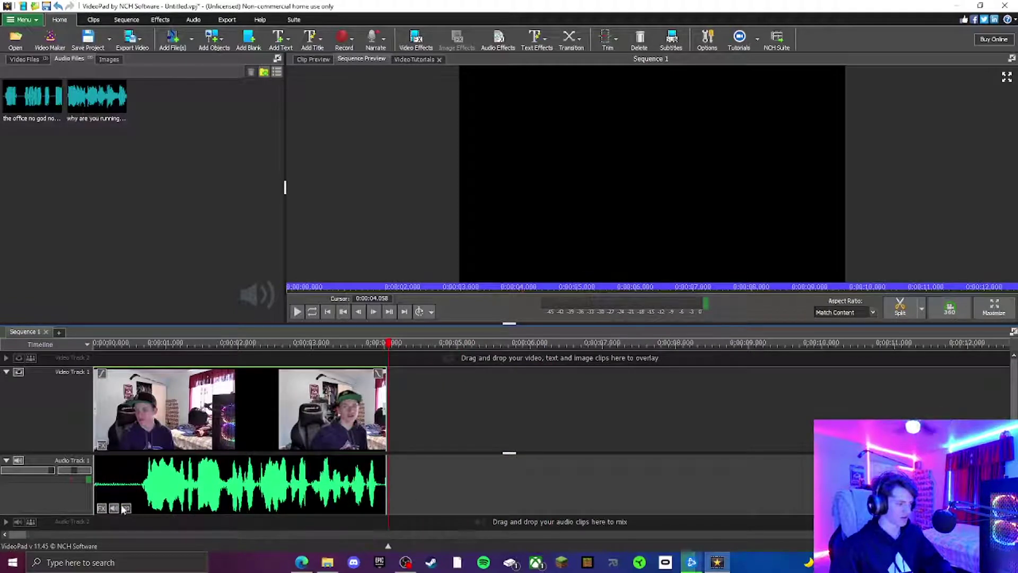
left_click(124, 508)
left_click_drag(501, 259, 519, 259)
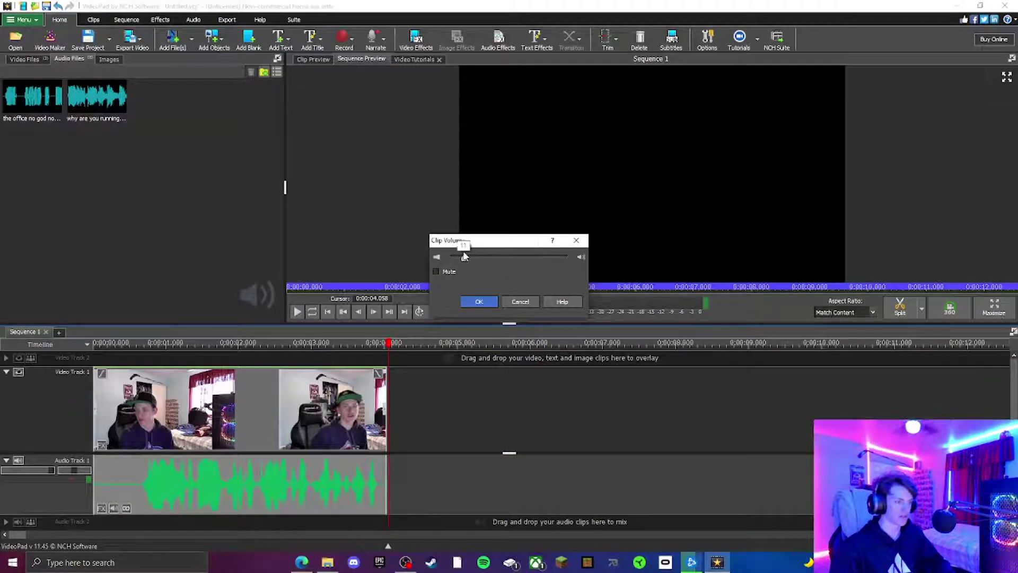
left_click(479, 301)
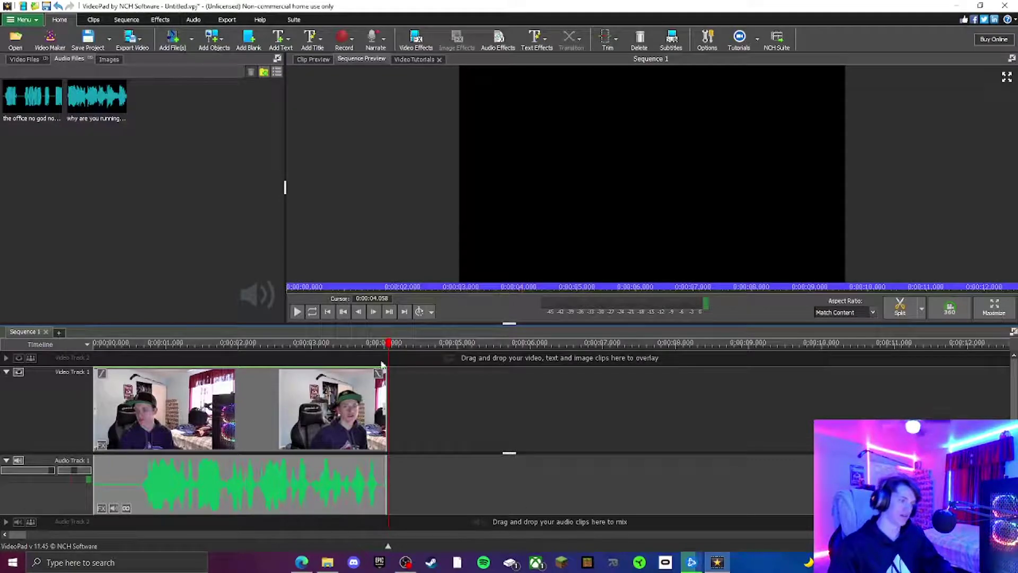
Step: Play the sequence from its start and pause it at about 2.4 seconds
left_click(328, 311)
left_click(226, 255)
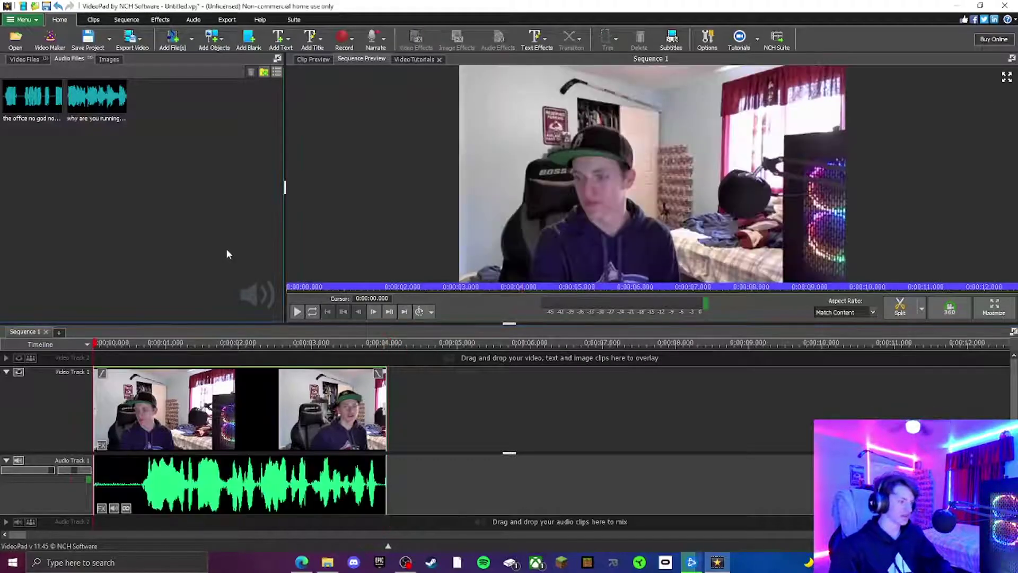
left_click(297, 312)
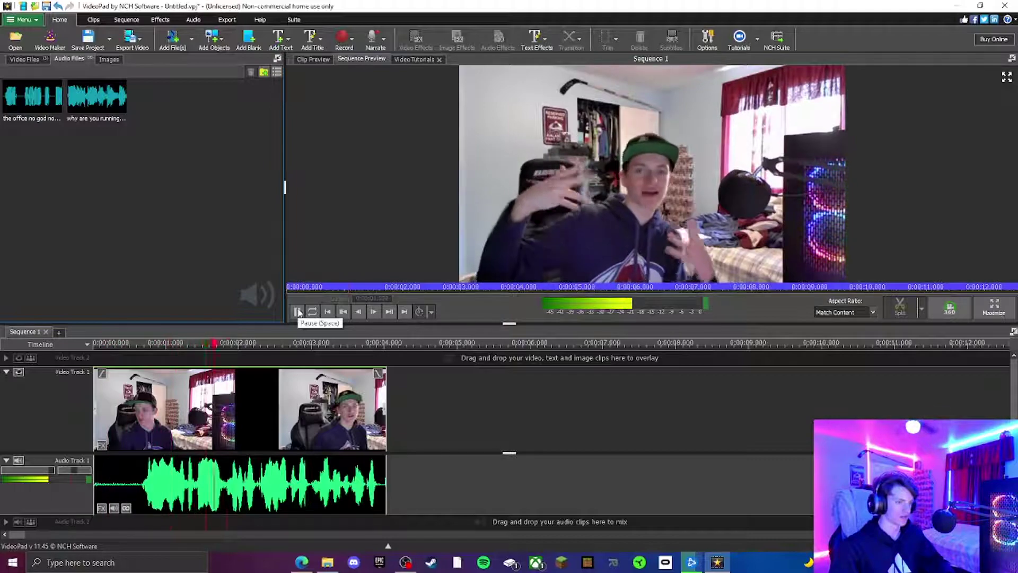
left_click(298, 312)
Step: Raise the first clip's volume slightly and play the sequence on to about 3.3 seconds
left_click(114, 509)
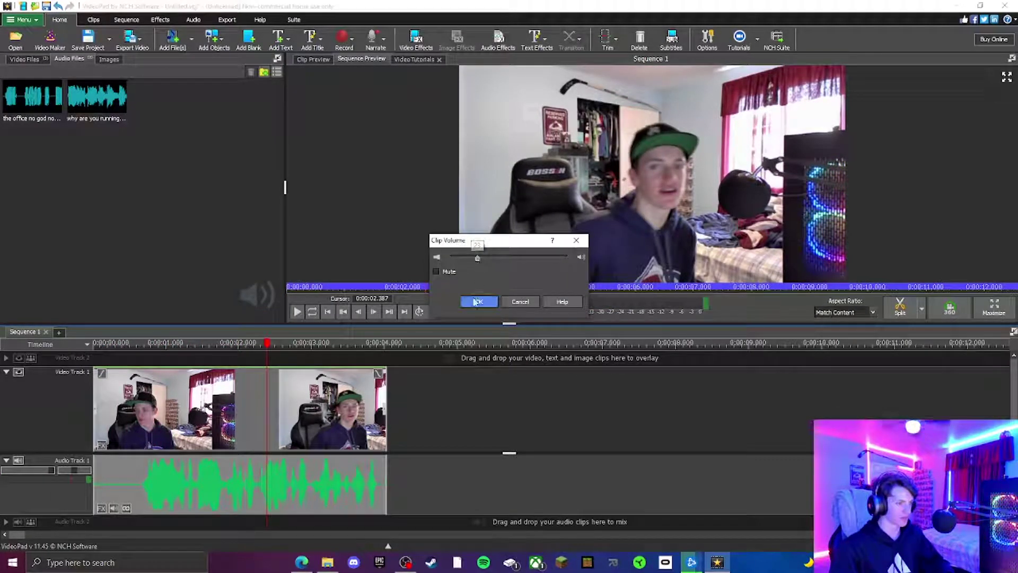
left_click(477, 301)
left_click(309, 314)
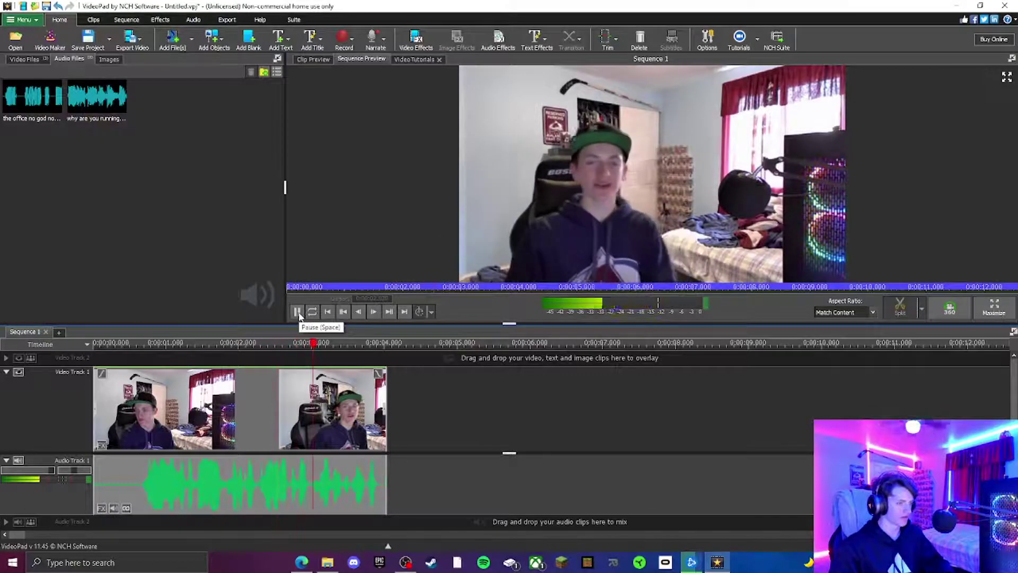
left_click(309, 314)
Step: Undo the last volume change and move the second clip back against the end of the first clip
key("ctrl+z")
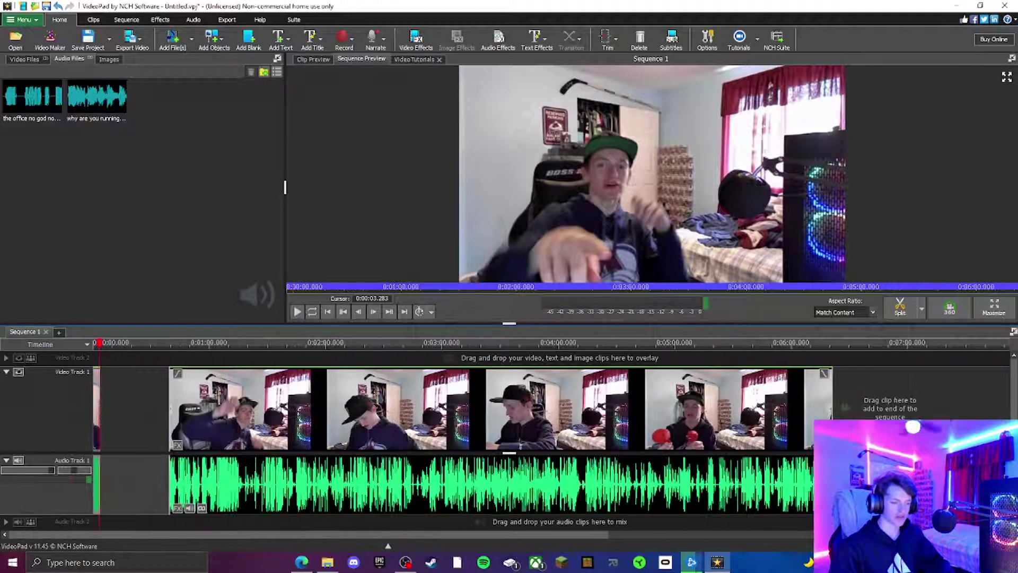
left_click_drag(207, 396, 121, 380)
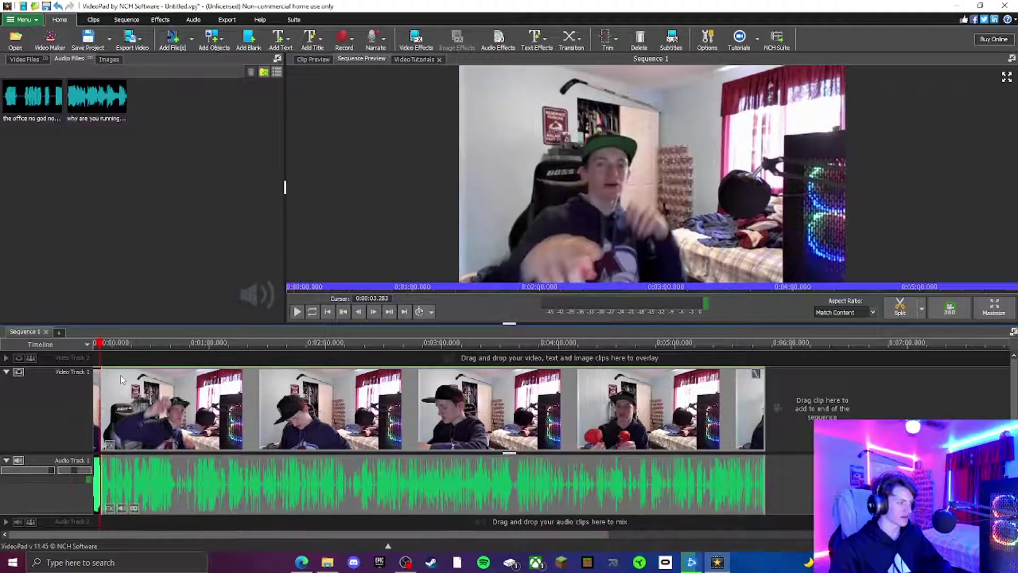
left_click(96, 344)
left_click(120, 265)
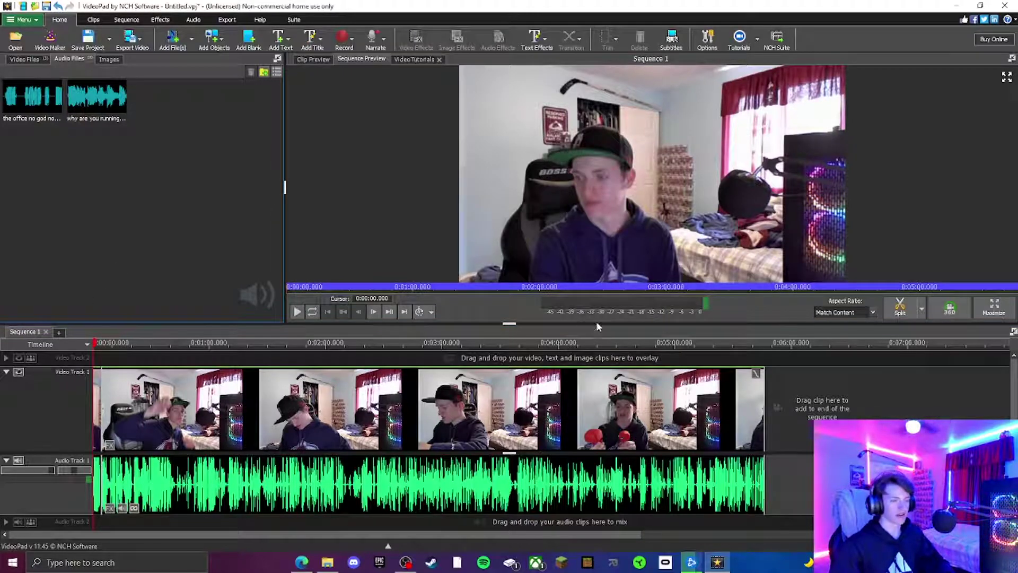
Step: Split the recording on all tracks at 0:01:38.447, where the boxed figures are lifted out
left_click_drag(119, 343, 212, 346)
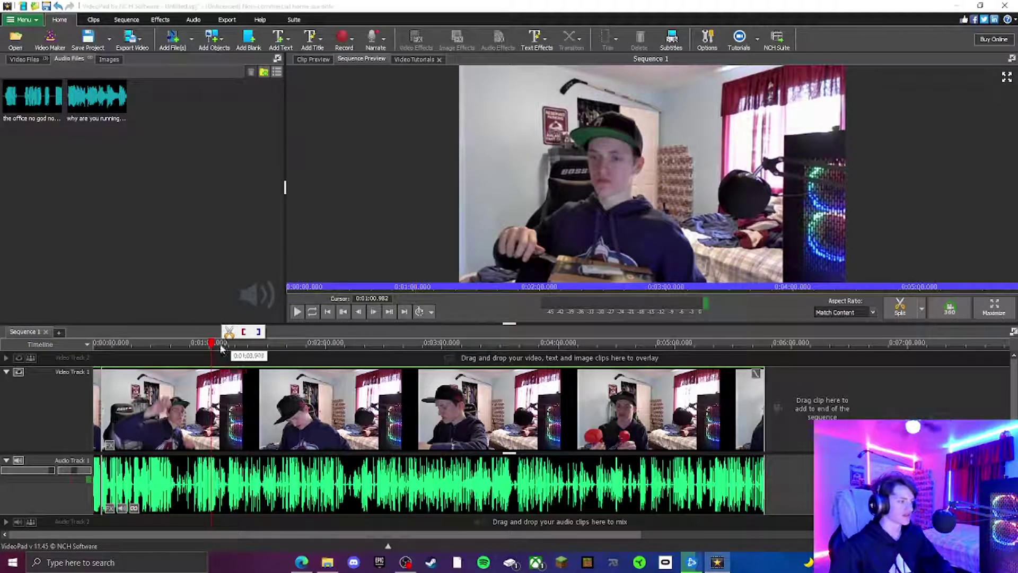
left_click_drag(216, 346, 284, 345)
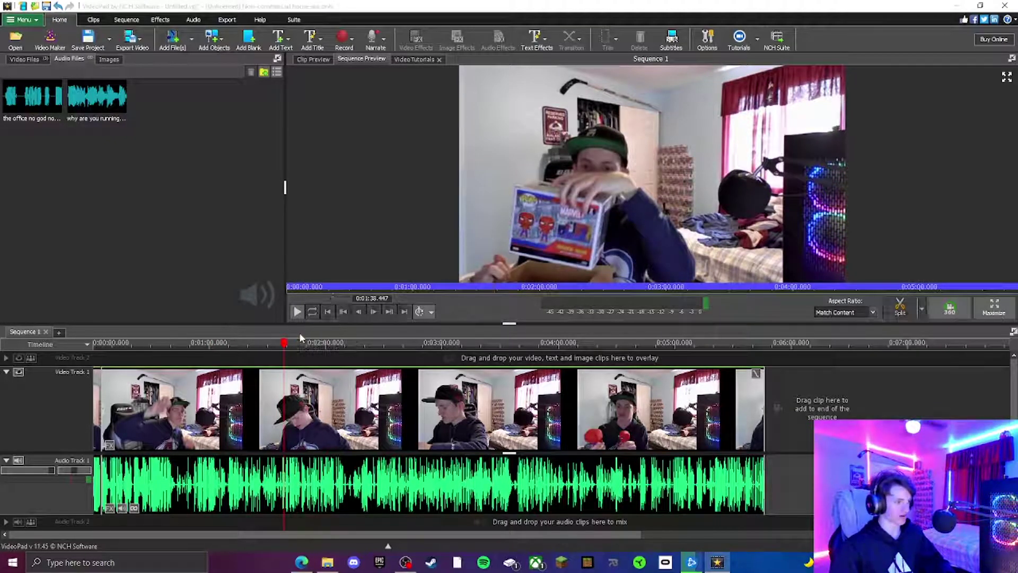
key("ctrl+b")
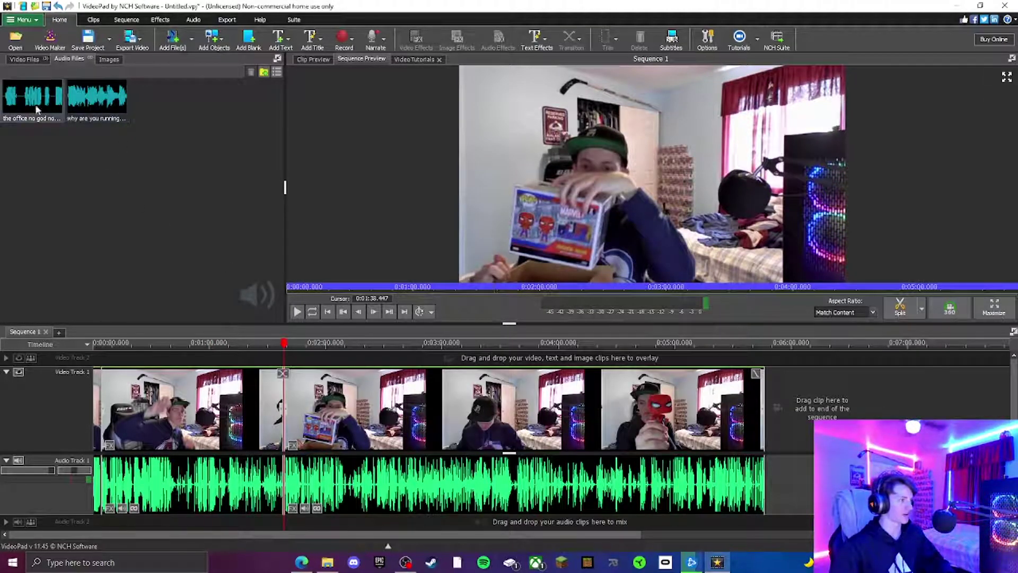
Step: Place the "why are you running" sound clip on Audio Track 2, starting at the 0:01:38.447 cut
left_click_drag(90, 108, 287, 527)
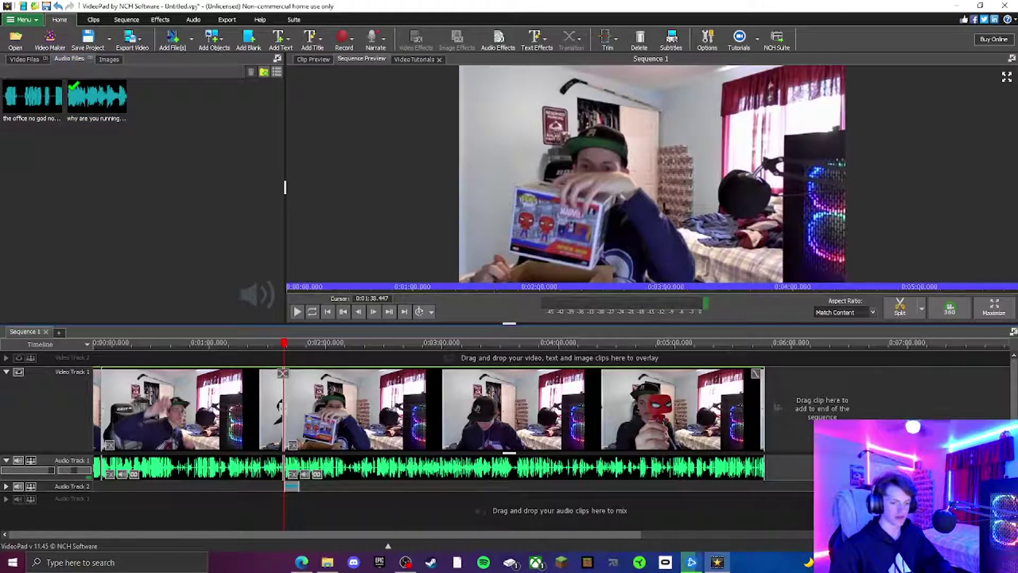
scroll(552, 413, "up", 5)
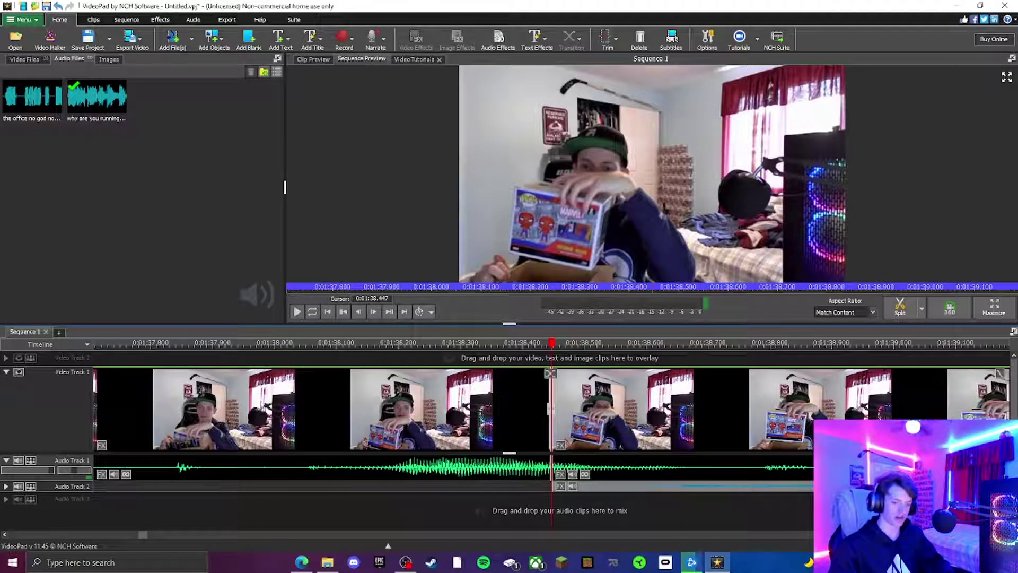
scroll(552, 371, "down", 5)
Step: Play the sequence from about 0:01:32 across the added sound and pause at about 0:01:40.5
left_click(310, 342)
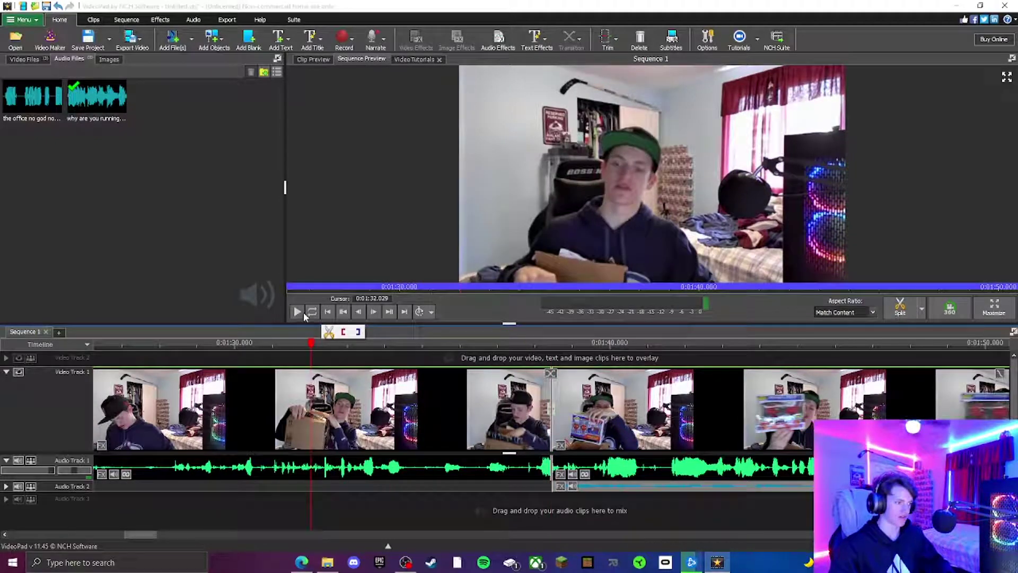
left_click(298, 312)
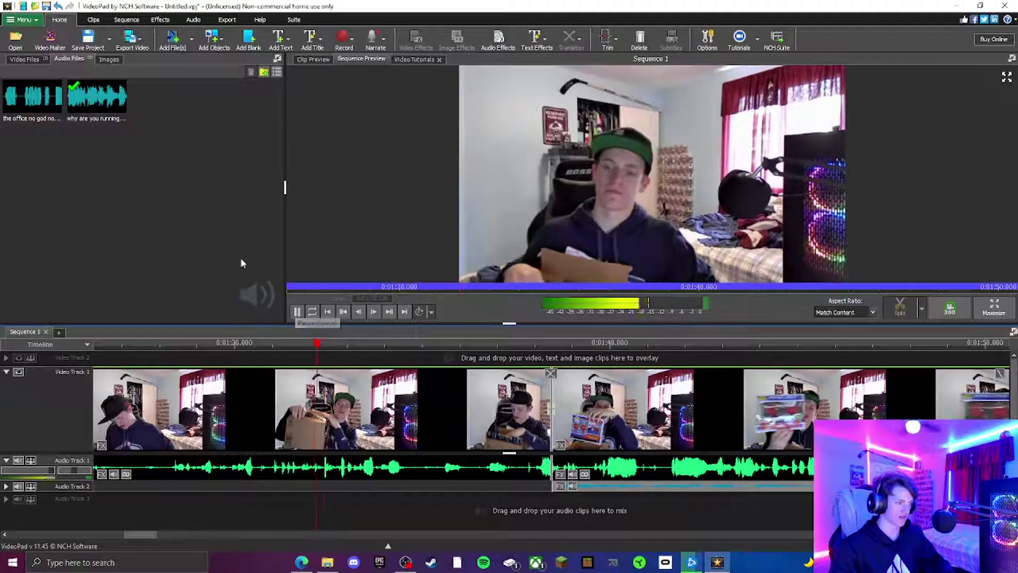
left_click(297, 313)
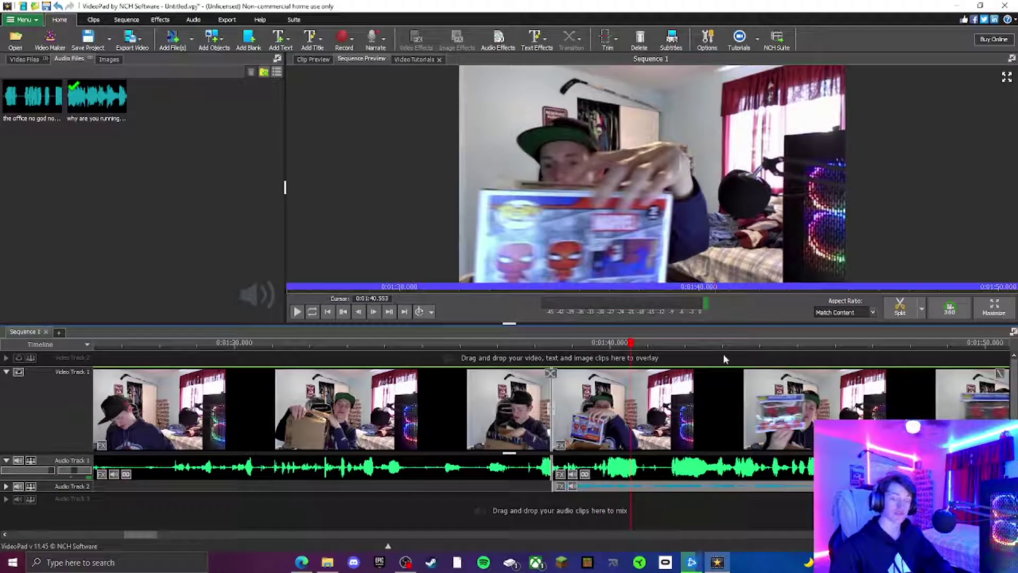
Step: Mute the "why are you running" sound clip on Audio Track 2
scroll(551, 408, "down", 3)
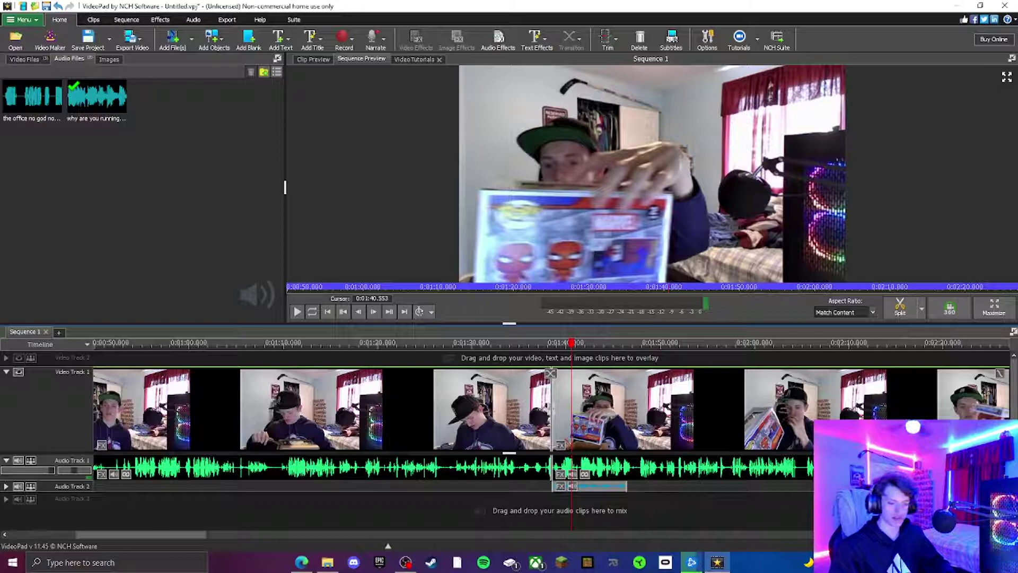
scroll(449, 479, "up", 10)
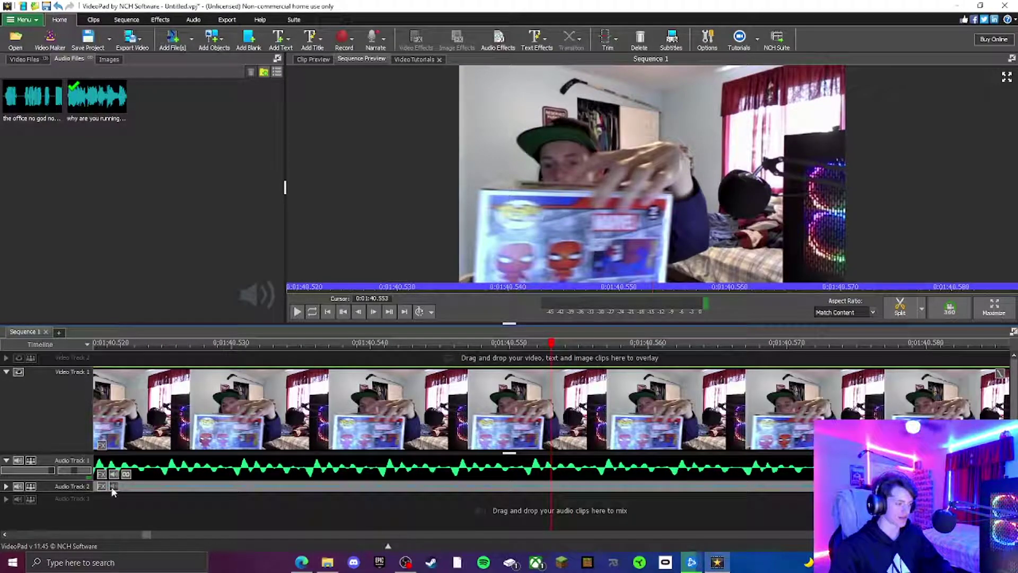
left_click(114, 473)
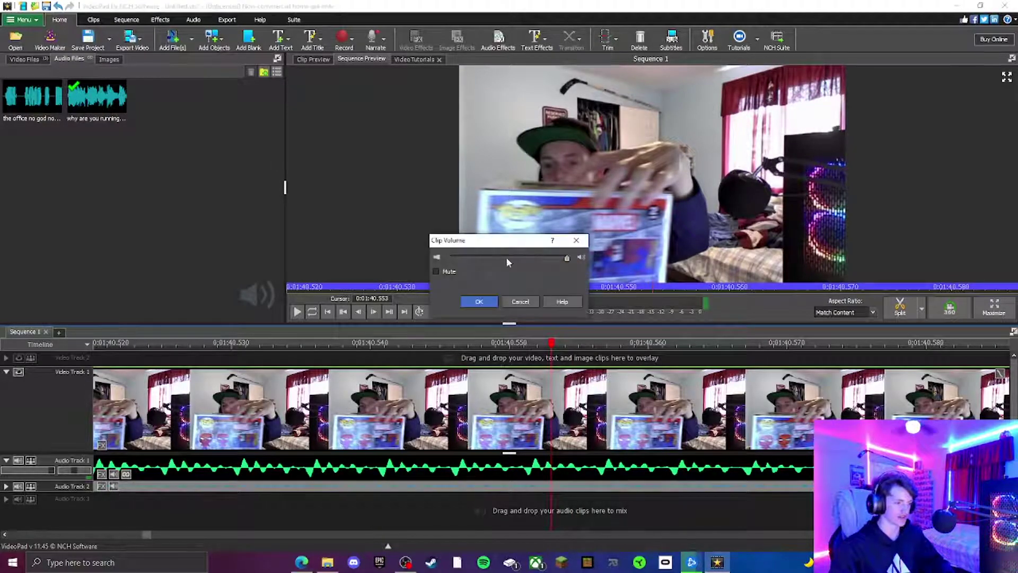
left_click(436, 271)
left_click(479, 301)
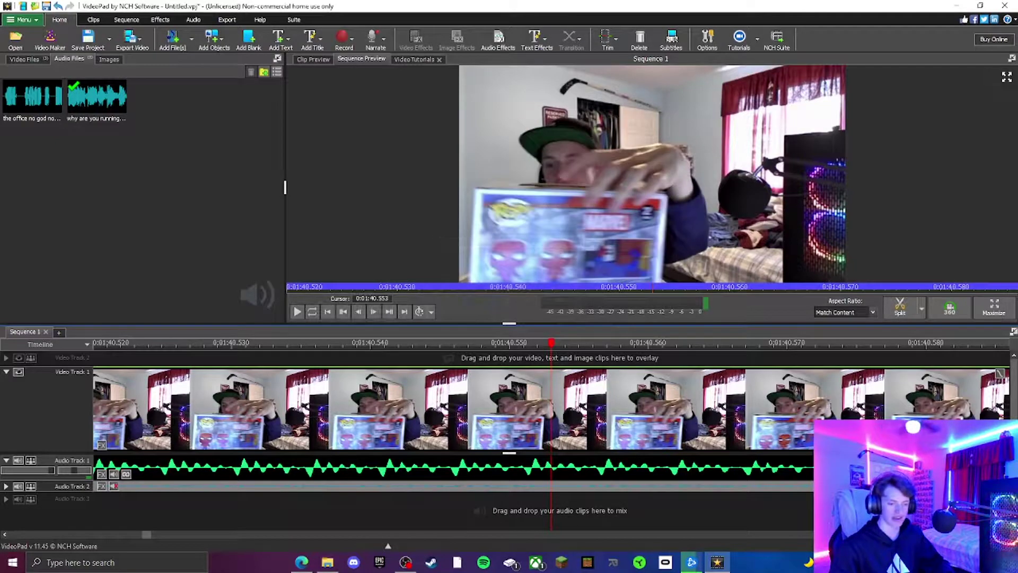
Step: Play the muted section on to about 0:01:41.5 and return the playhead to the sequence's start
left_click(298, 312)
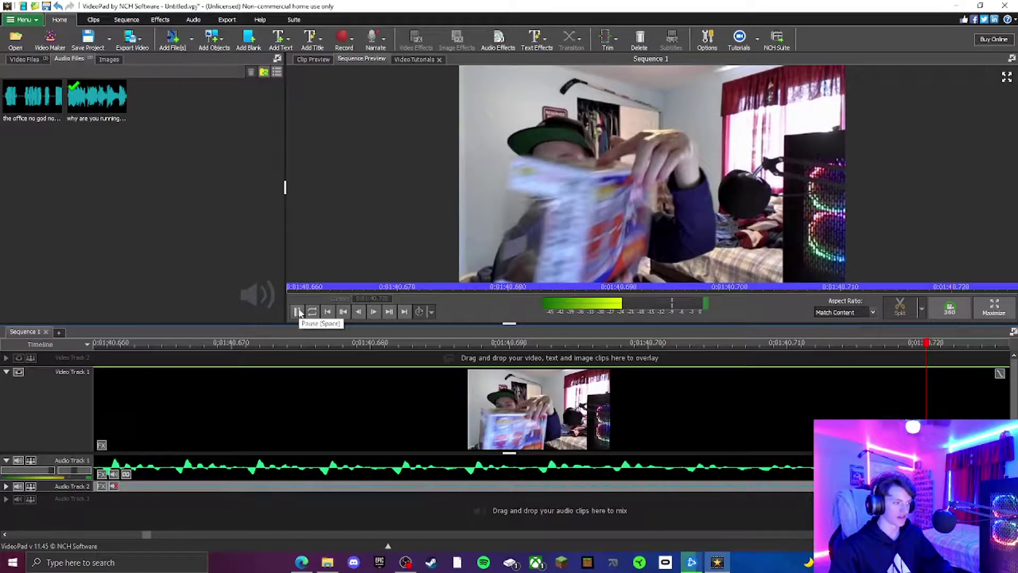
scroll(539, 495, "down", 10)
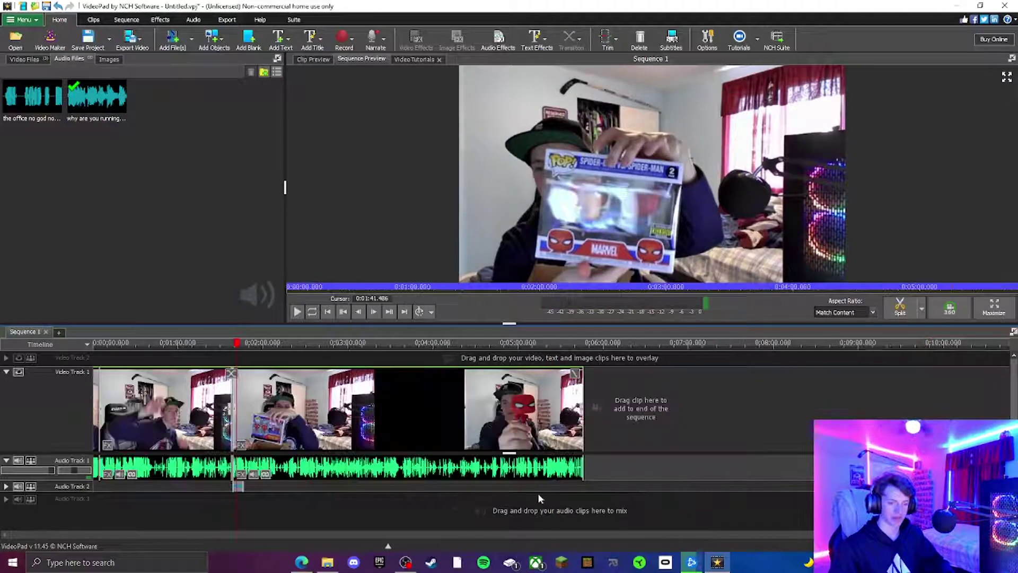
left_click_drag(240, 346, 95, 336)
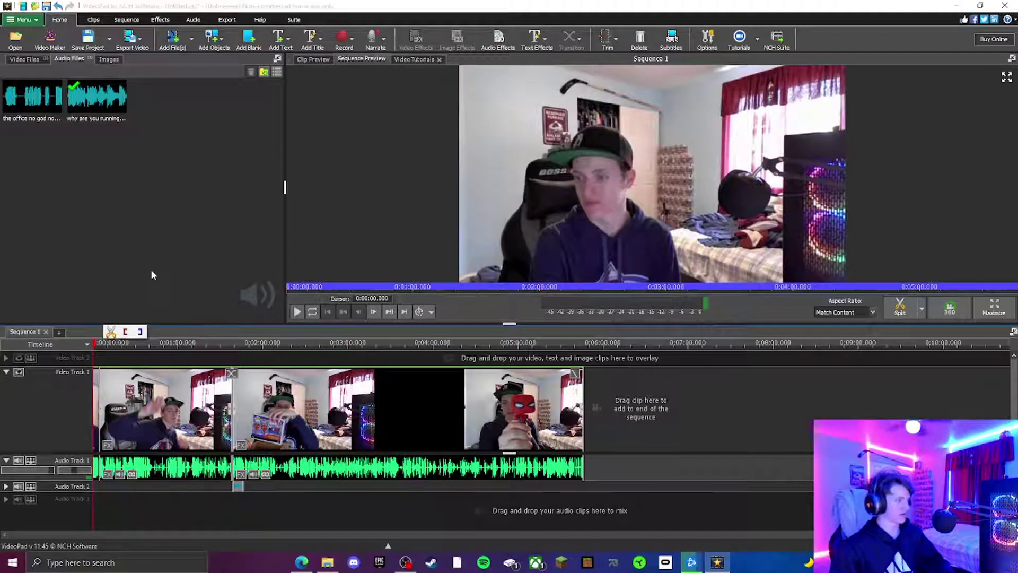
Step: Append the Outro.mp4 clip to the end of the sequence on Video Track 1
left_click(24, 59)
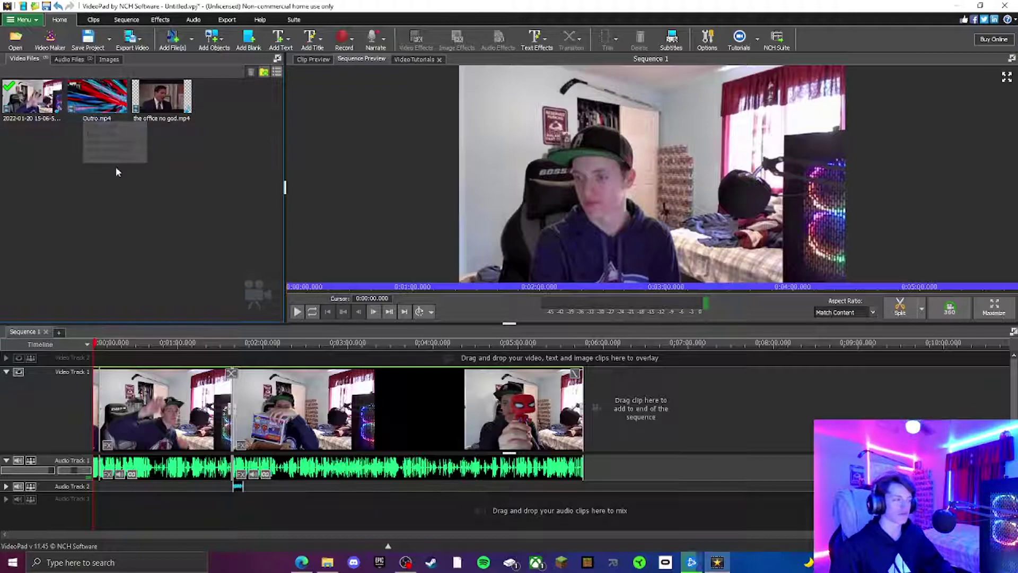
left_click_drag(94, 117, 622, 416)
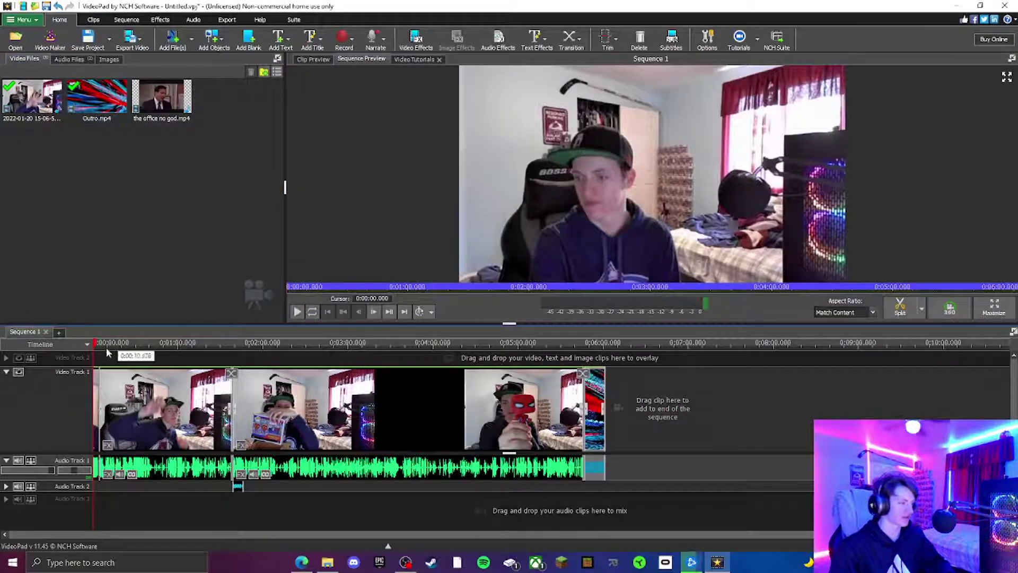
Step: Split the recording just before the outro at 0:05:46.170 and at 0:05:45.731
left_click_drag(97, 344, 580, 343)
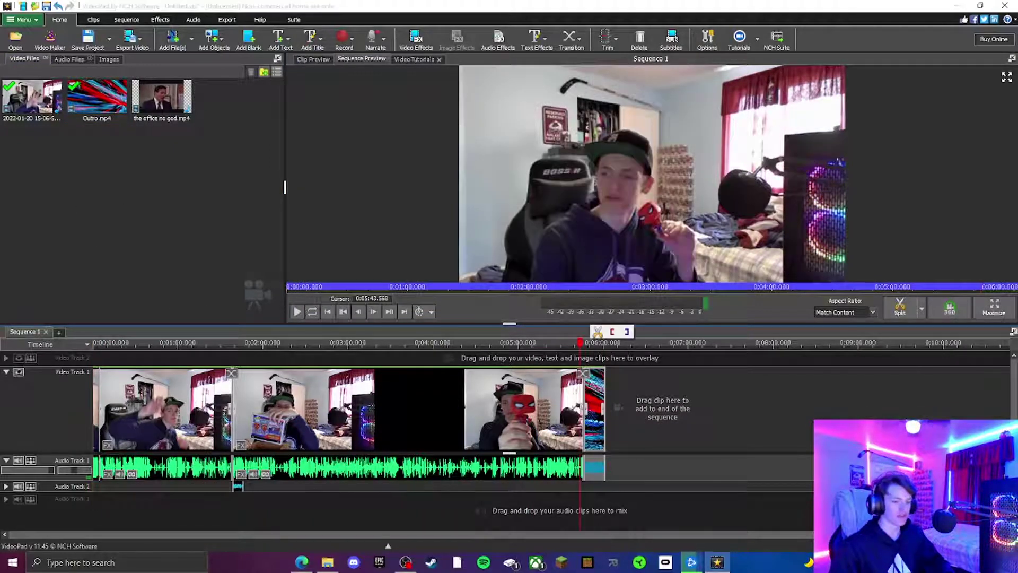
scroll(551, 413, "up", 6)
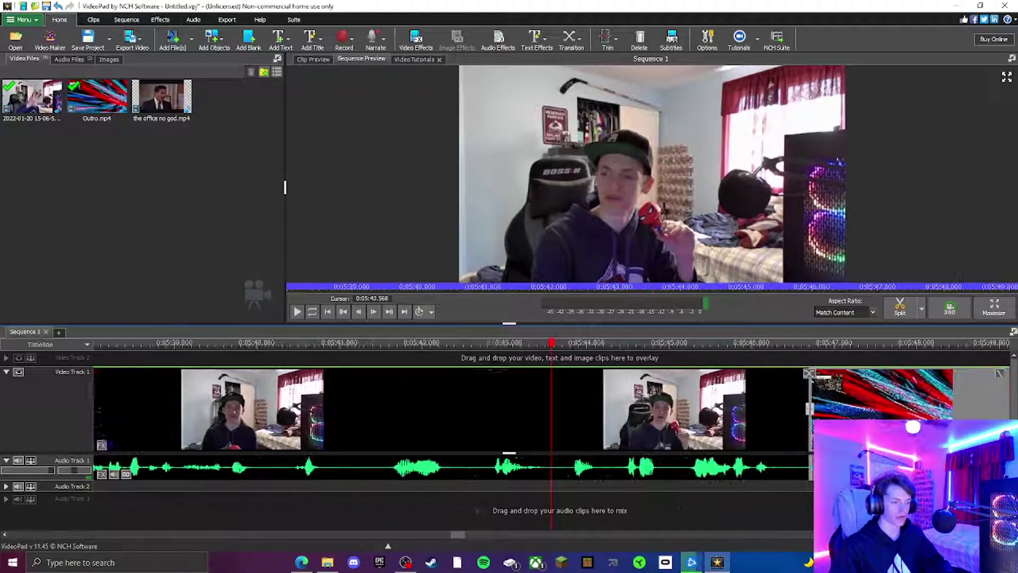
scroll(551, 414, "down", 2)
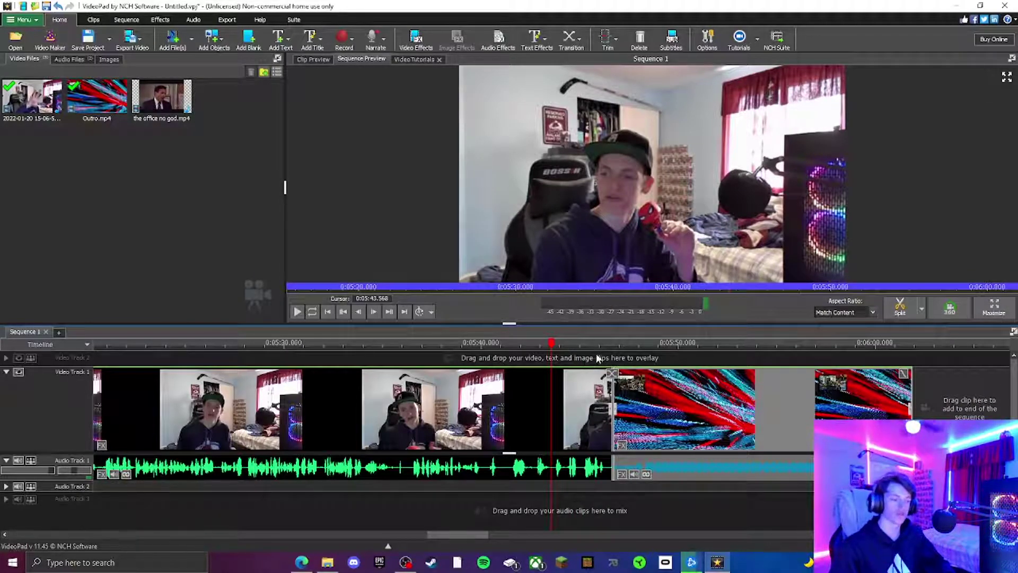
left_click_drag(552, 345, 604, 372)
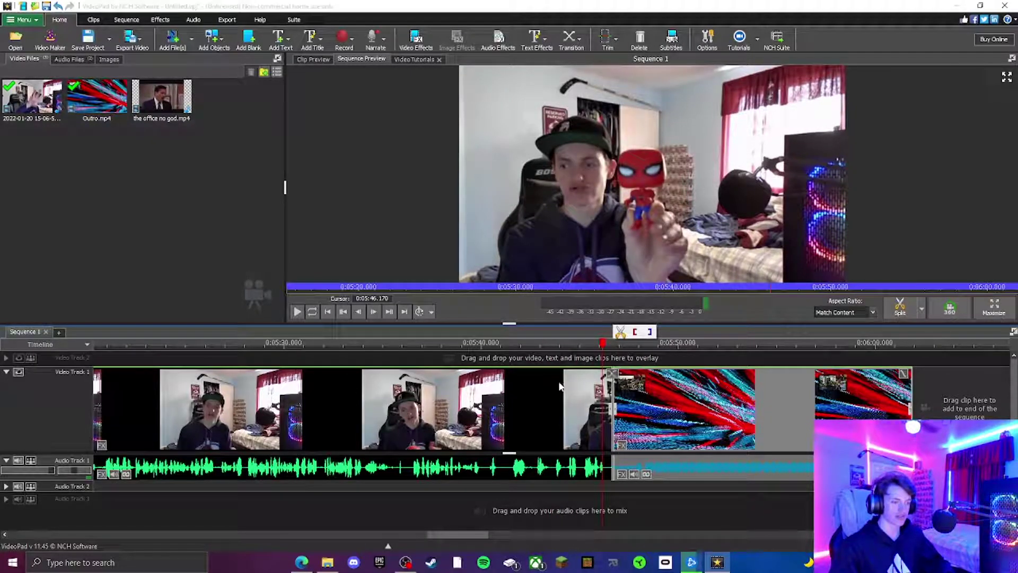
scroll(552, 408, "up", 3)
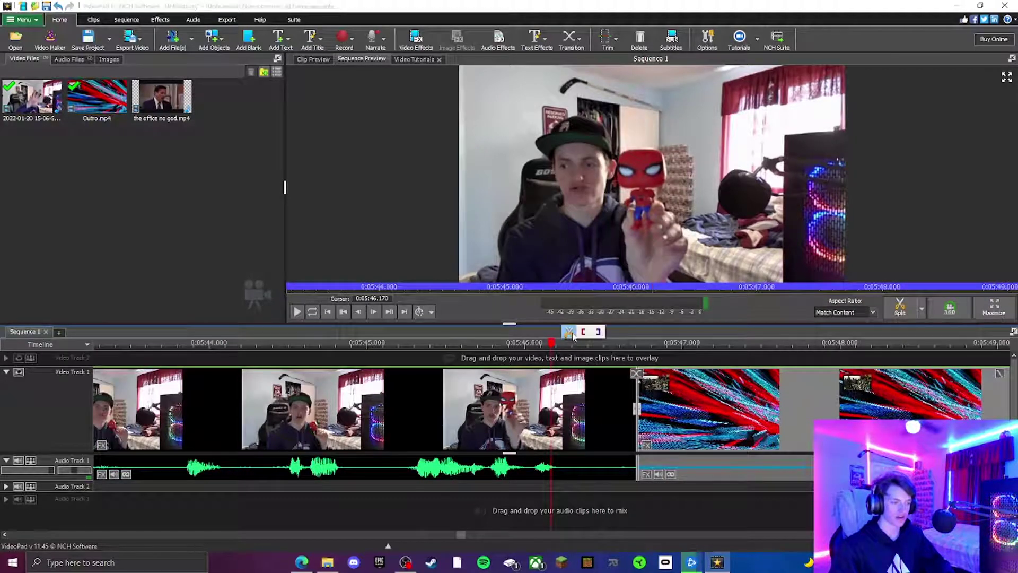
key("s")
left_click(521, 357)
left_click(482, 355)
key("s")
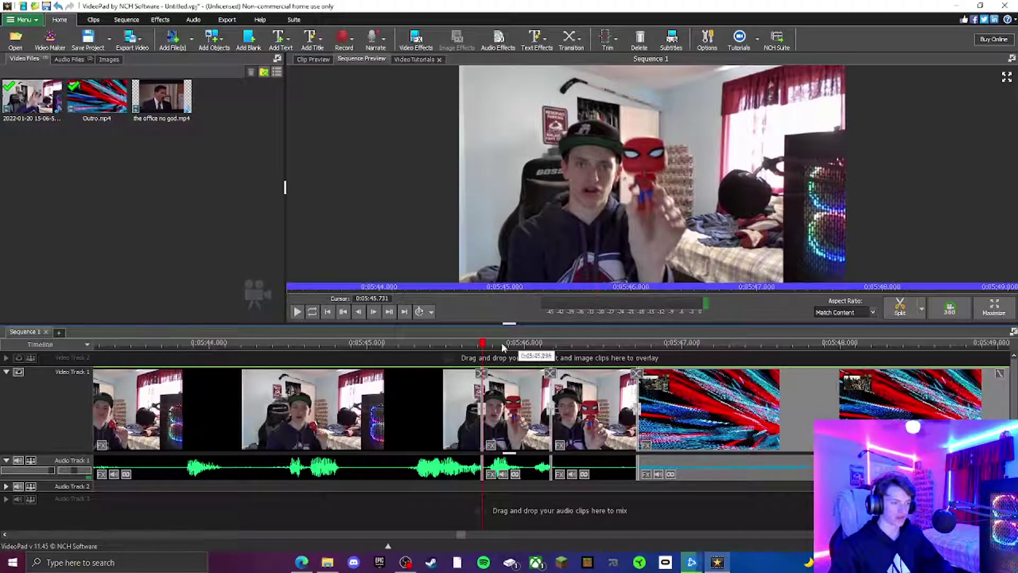
Step: Try a Blur transition with frozen frames between the last recording piece and the outro, and remove it again
key("space")
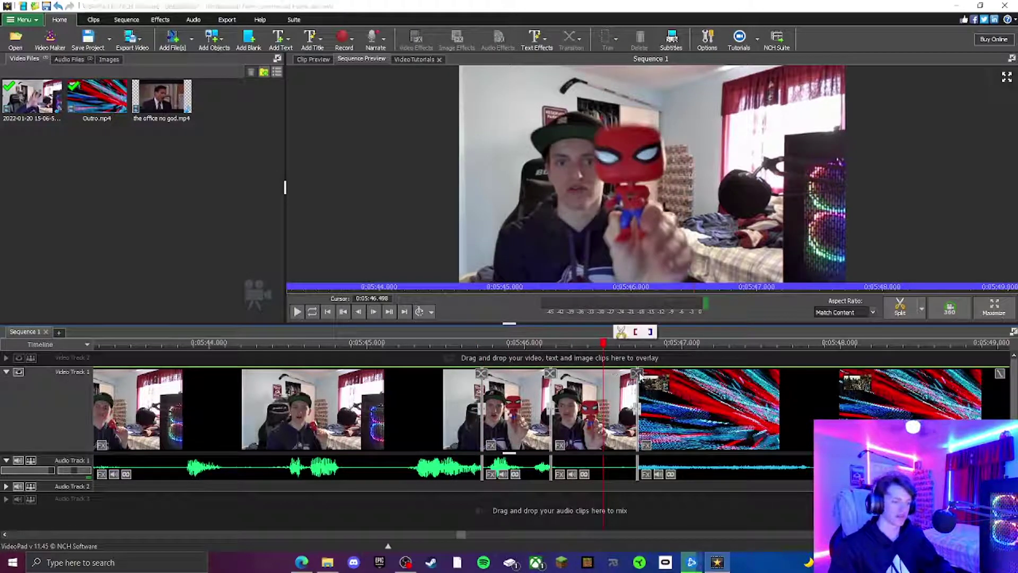
left_click(639, 374)
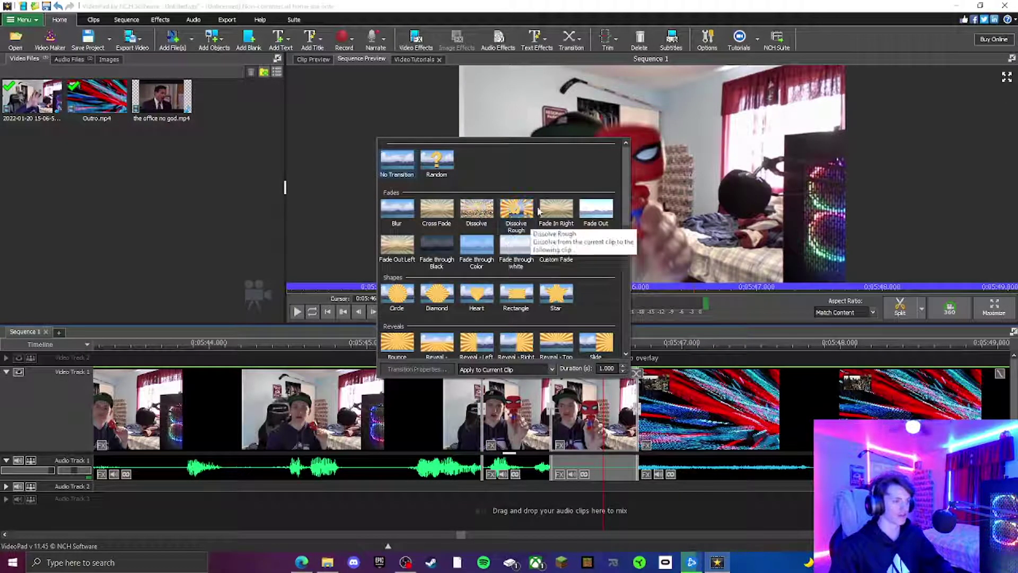
scroll(477, 233, "down", 3)
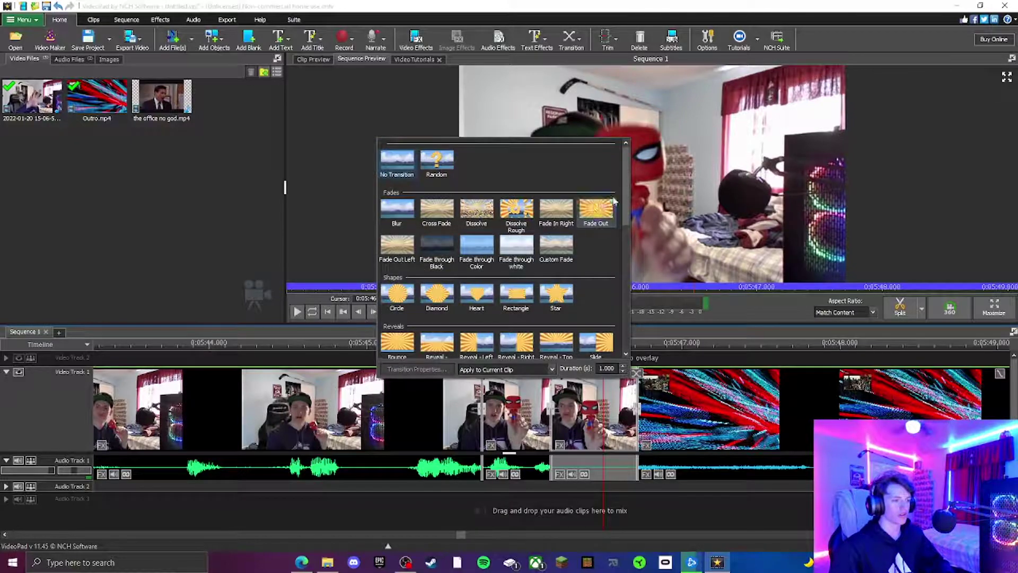
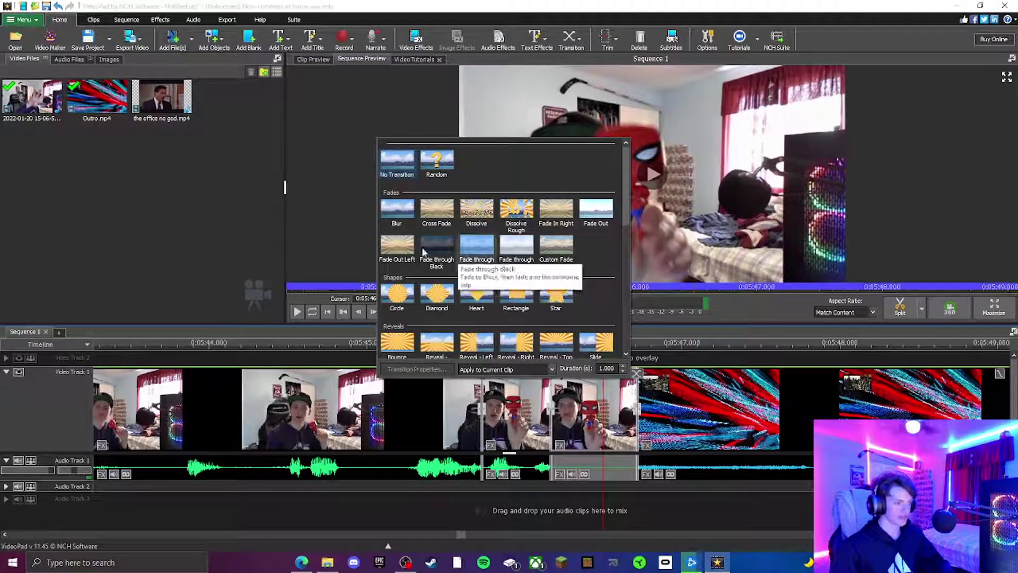
left_click(397, 213)
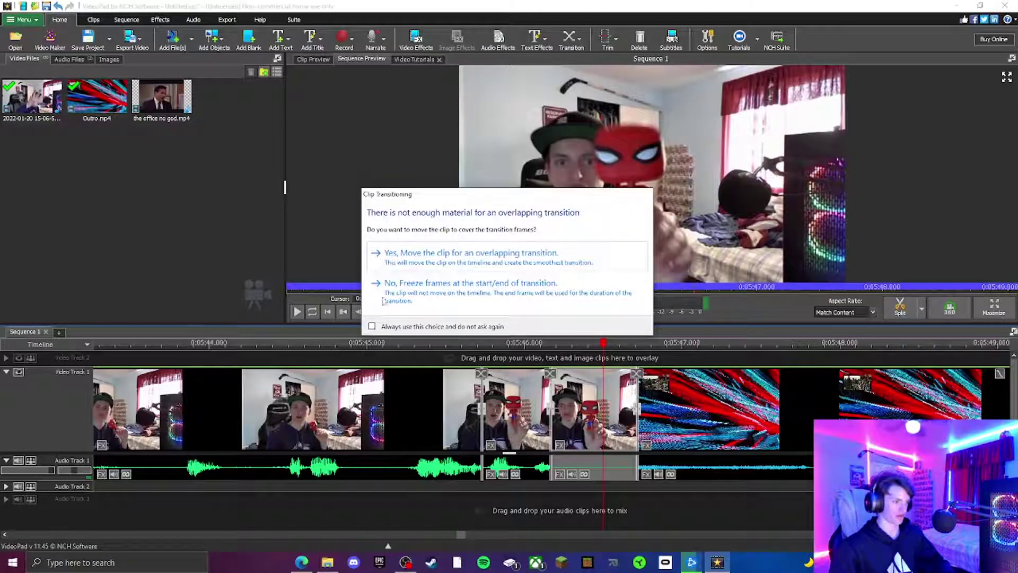
left_click(403, 289)
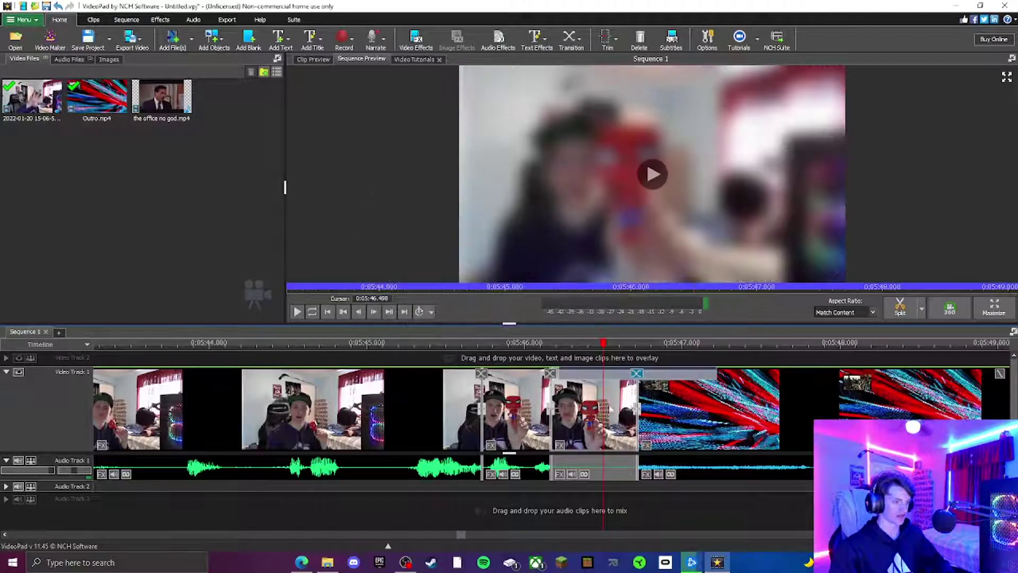
left_click(637, 374)
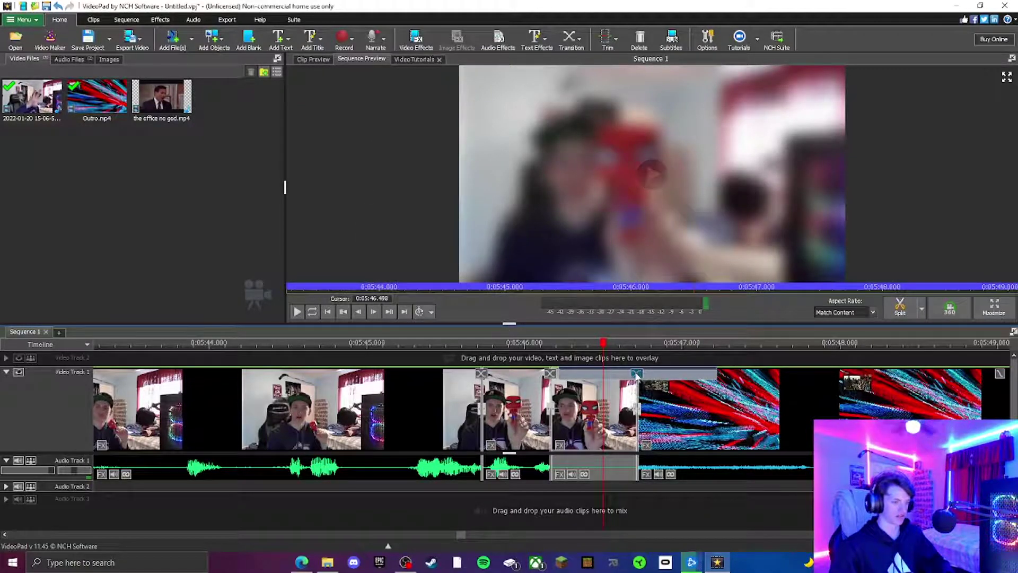
left_click(398, 166)
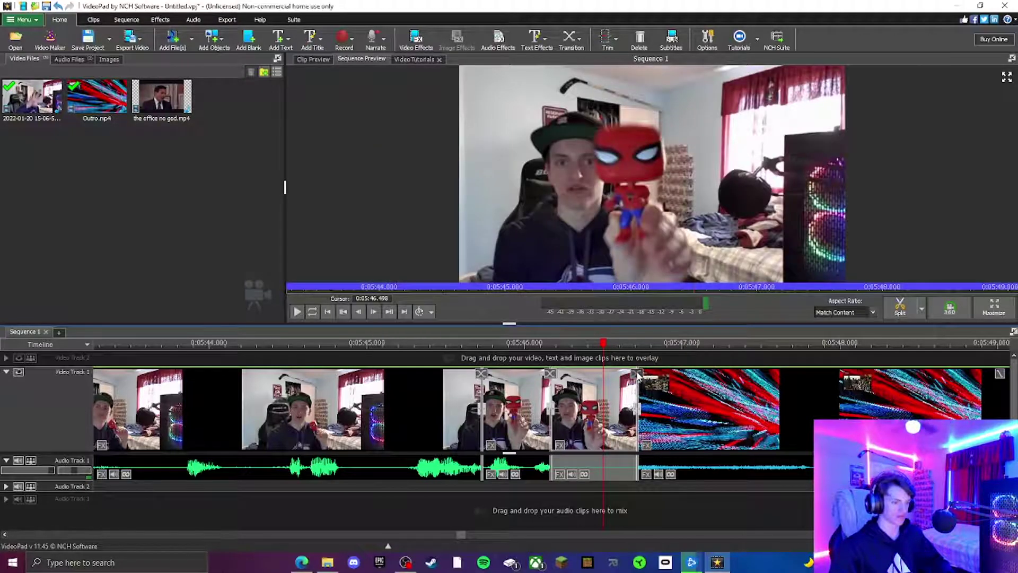
Step: Add a 1-second Circle transition between the last recording piece and the outro, moving the clip for an overlapping transition
left_click(637, 374)
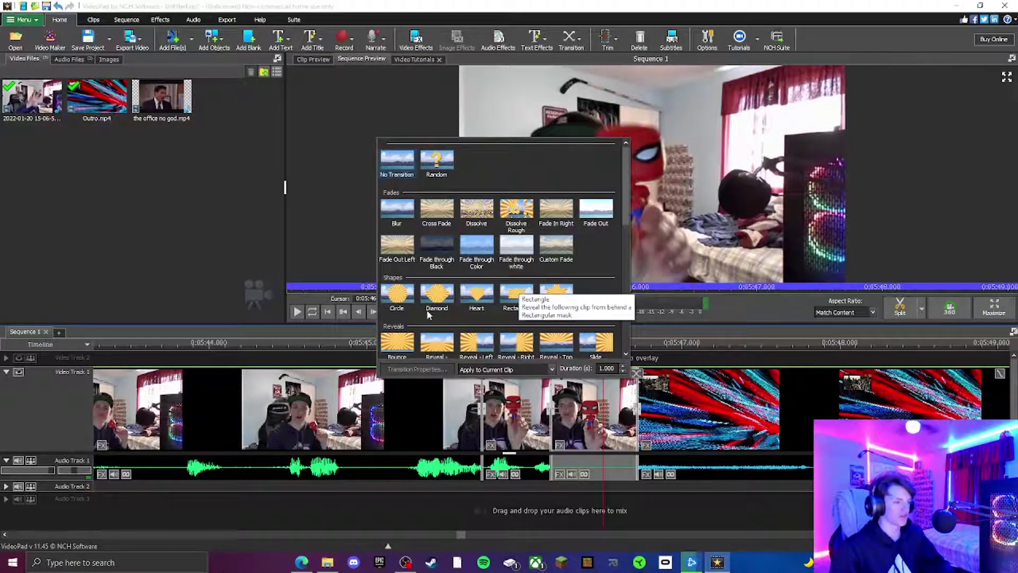
left_click(399, 295)
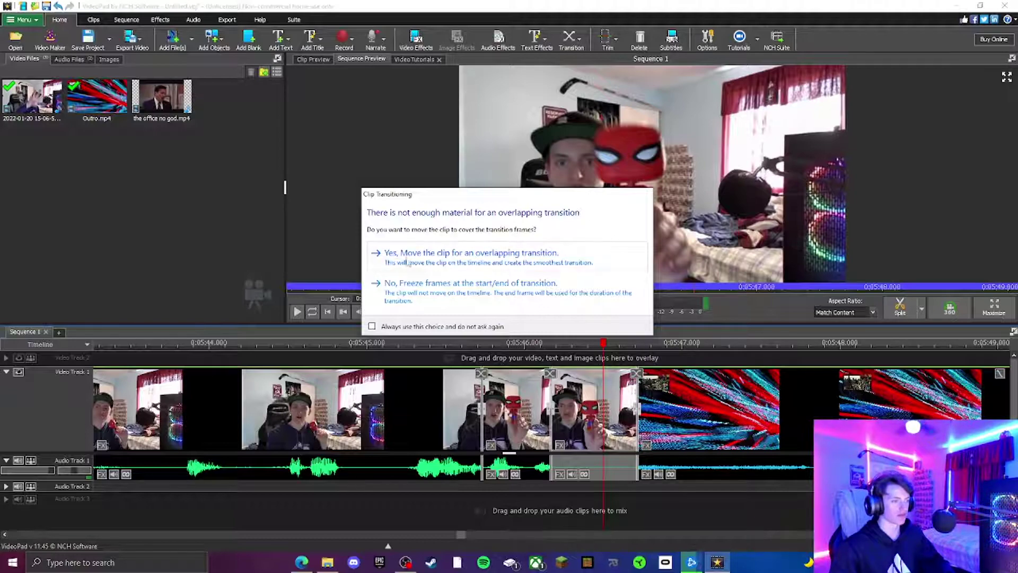
left_click(429, 258)
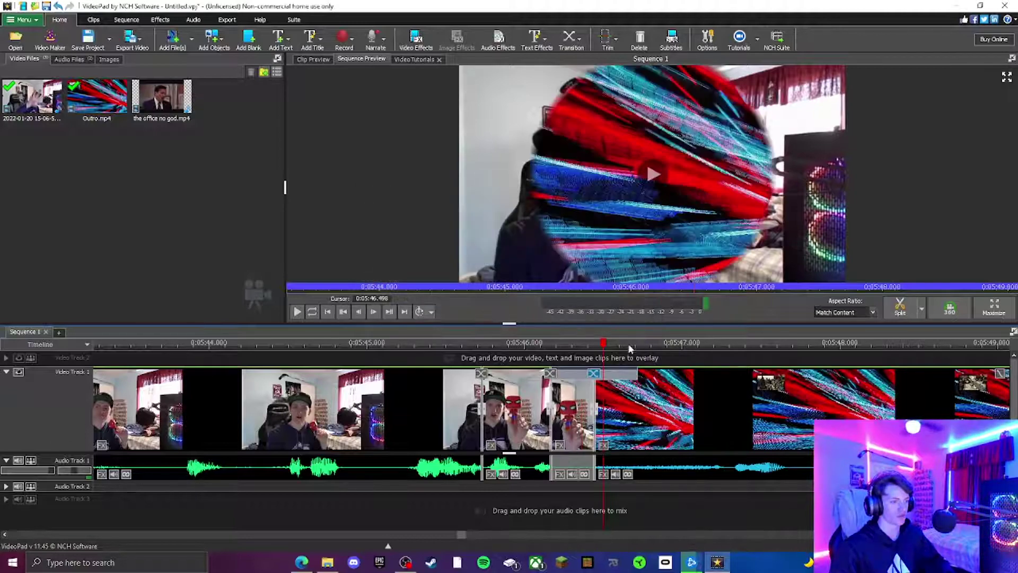
Step: Play the Circle transition from about 0:05:45.5 into the outro and pause at about 0:05:48.2
left_click(599, 345)
left_click(596, 345)
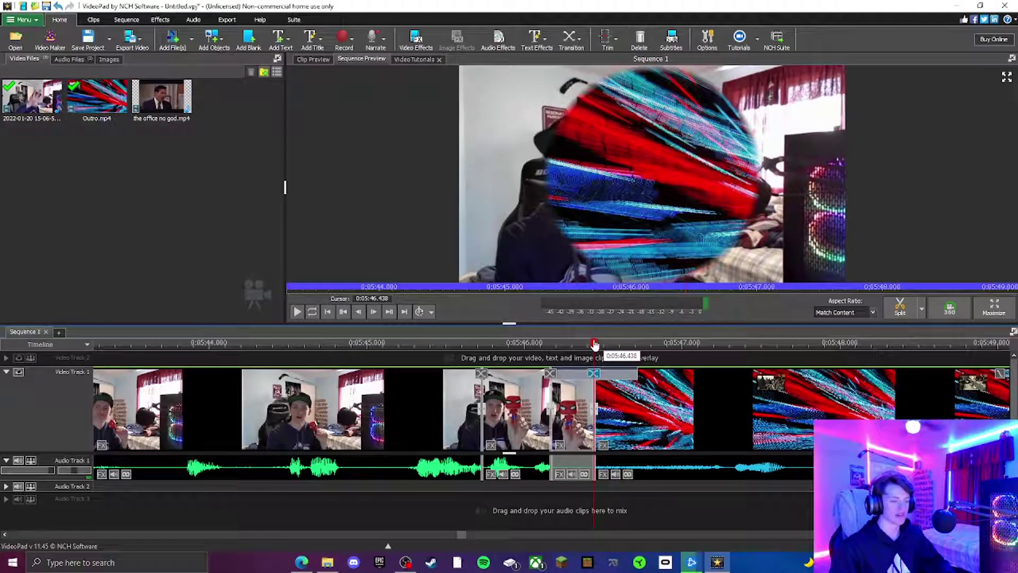
left_click_drag(597, 346, 451, 360)
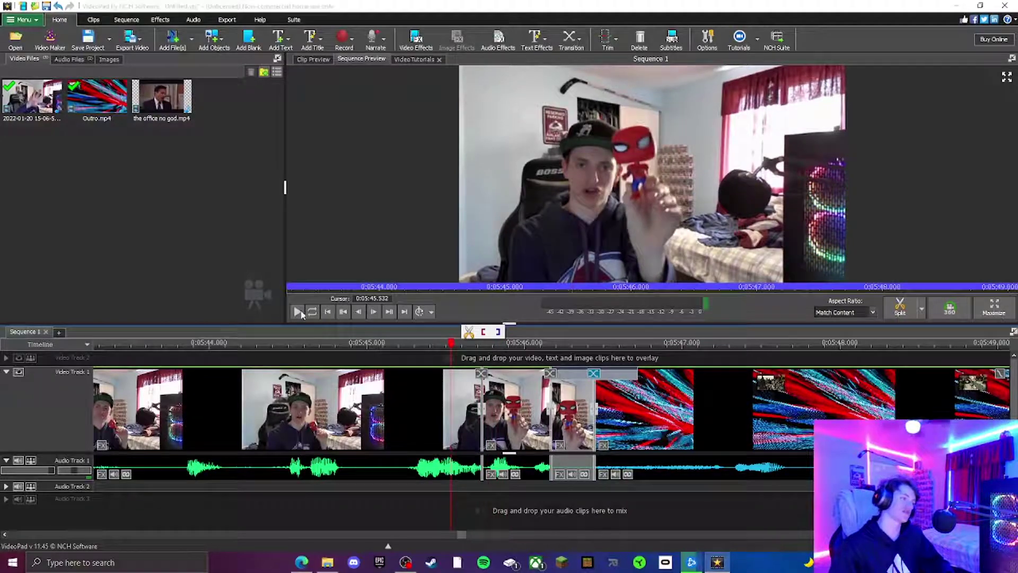
left_click(298, 312)
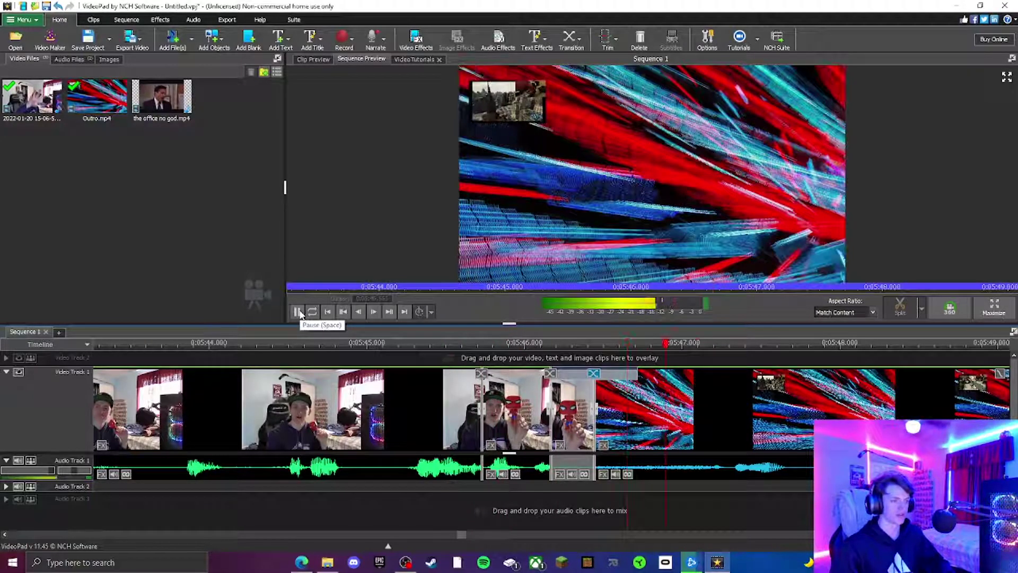
left_click(298, 311)
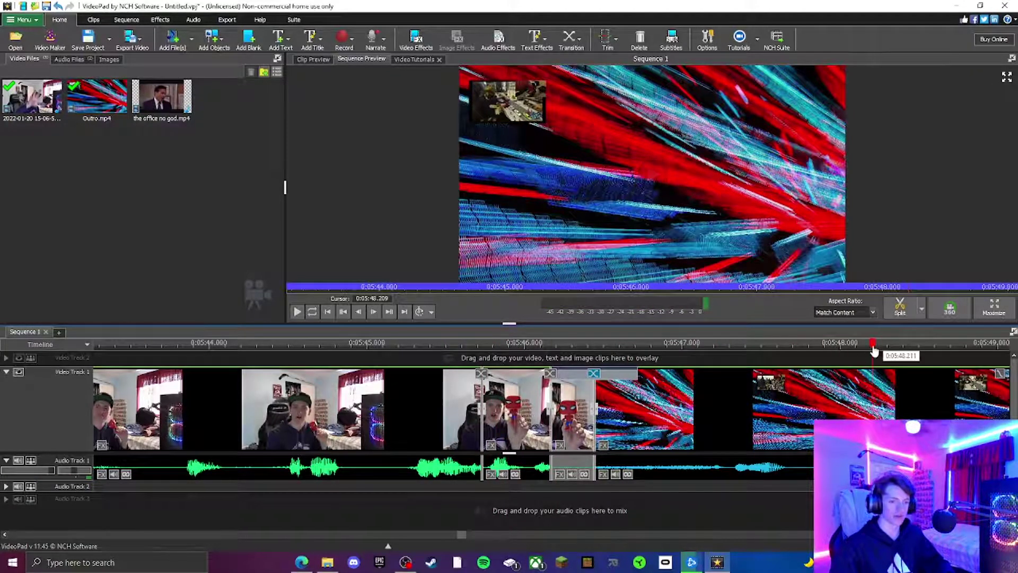
Step: Apply a Blur transition at the 0:05:45.731 cut in the recording
left_click(545, 345)
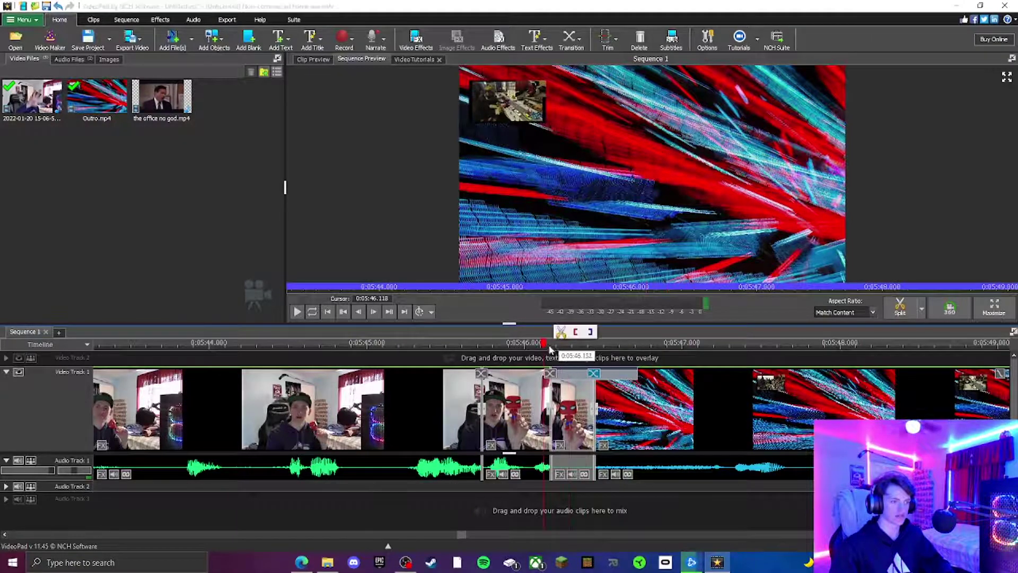
left_click(540, 345)
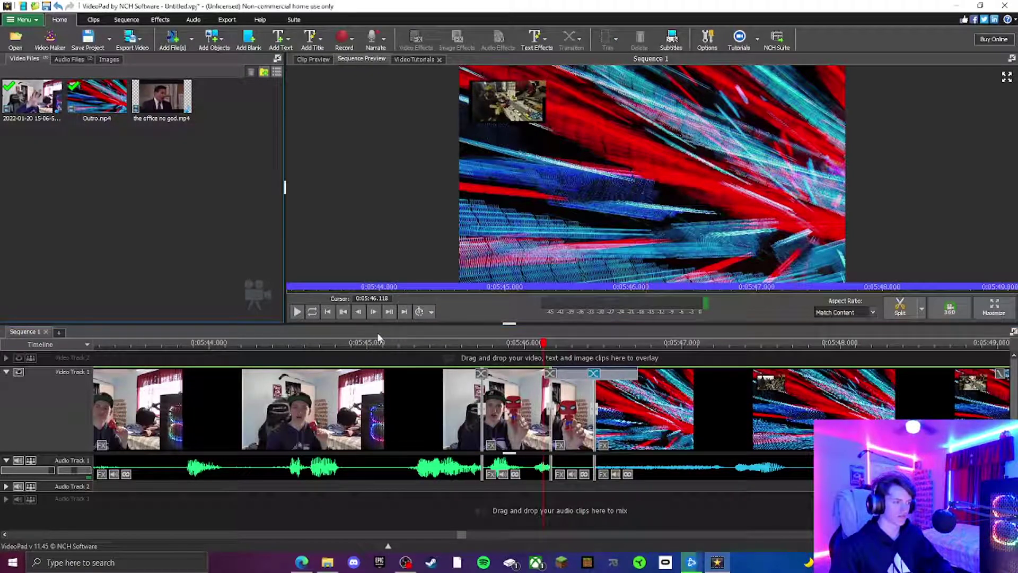
left_click(539, 345)
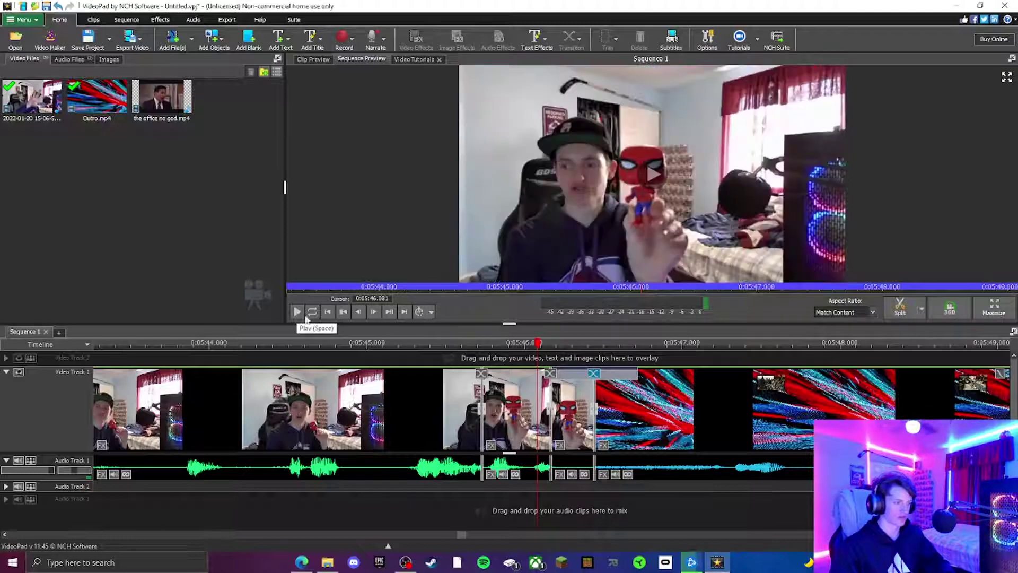
left_click_drag(538, 348, 425, 357)
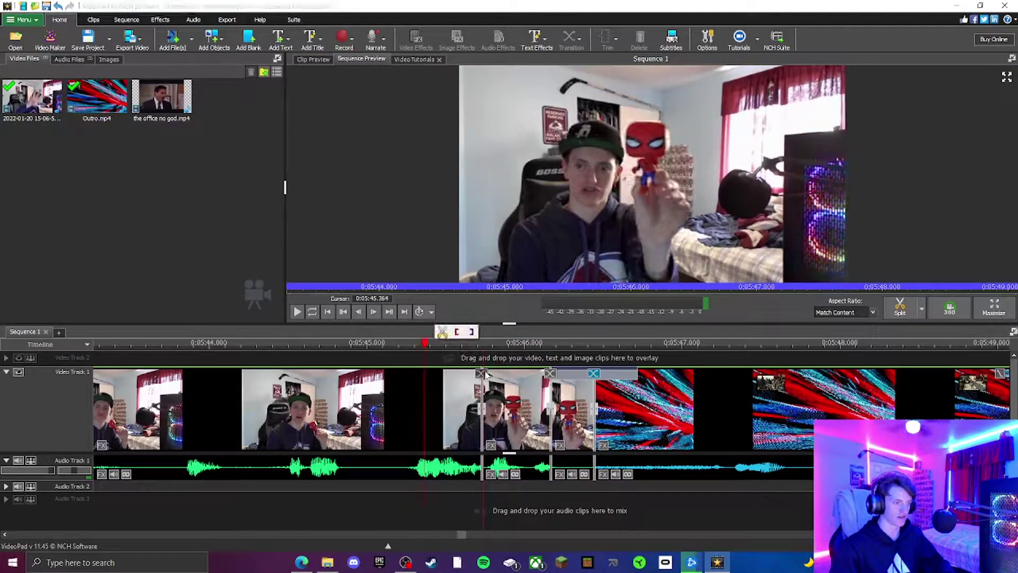
left_click(481, 373)
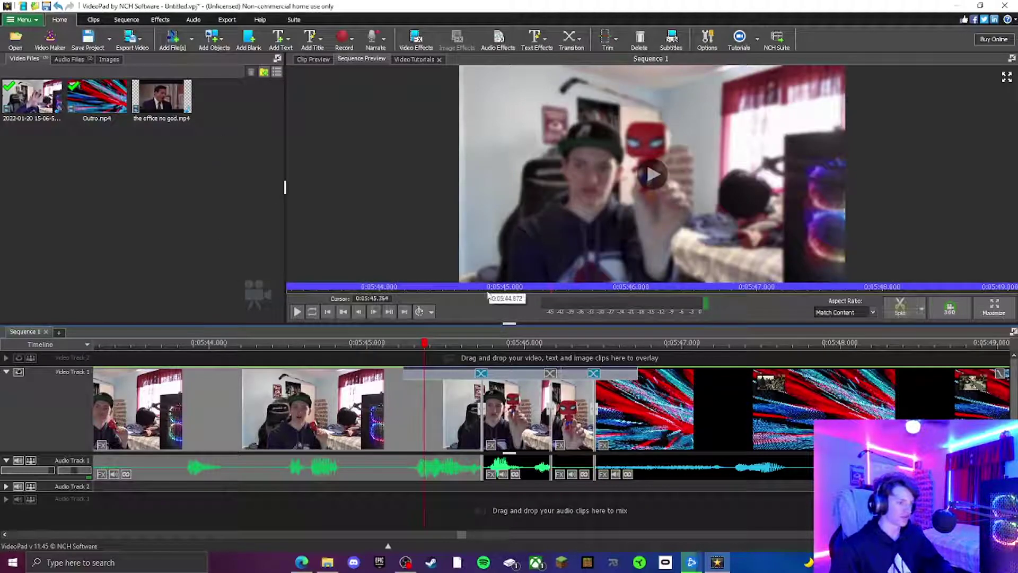
Step: Scrub back from the new transitions to 0:05:43.116 and on to 0:03:07.860 to review the sequence
left_click(417, 344)
left_click_drag(367, 342, 96, 366)
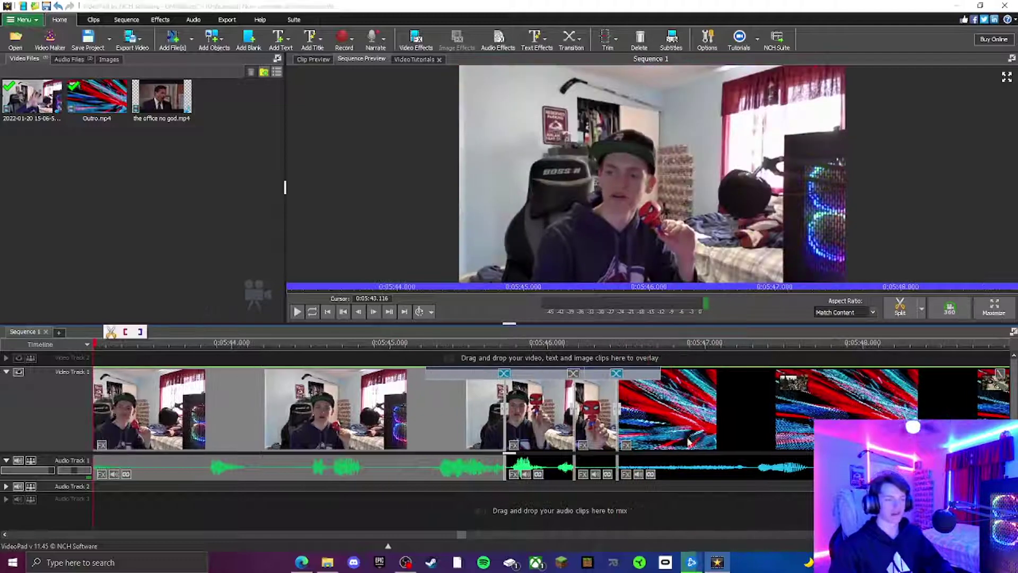
scroll(551, 414, "down", 8)
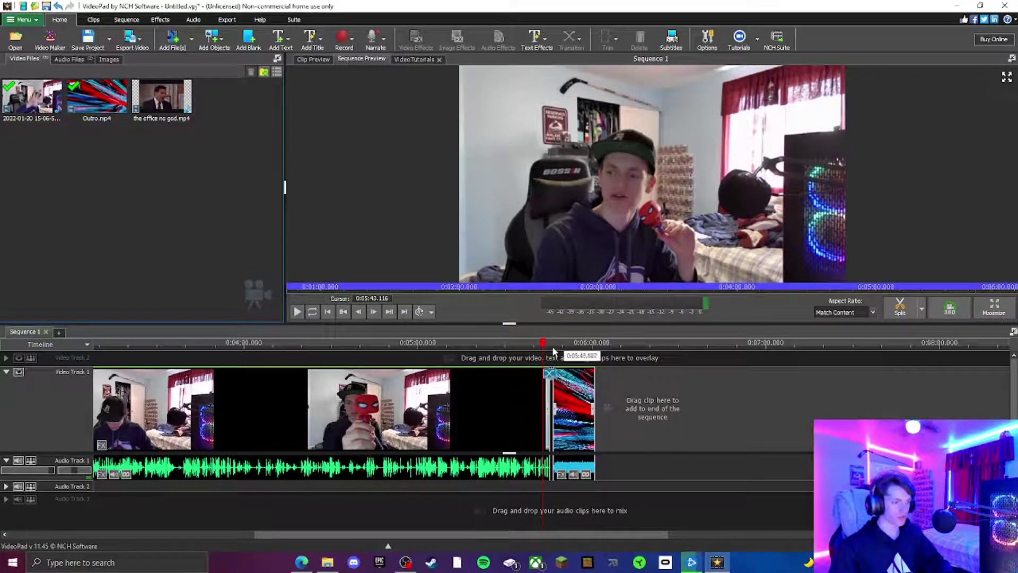
left_click_drag(523, 347, 96, 345)
scroll(413, 408, "down", 3)
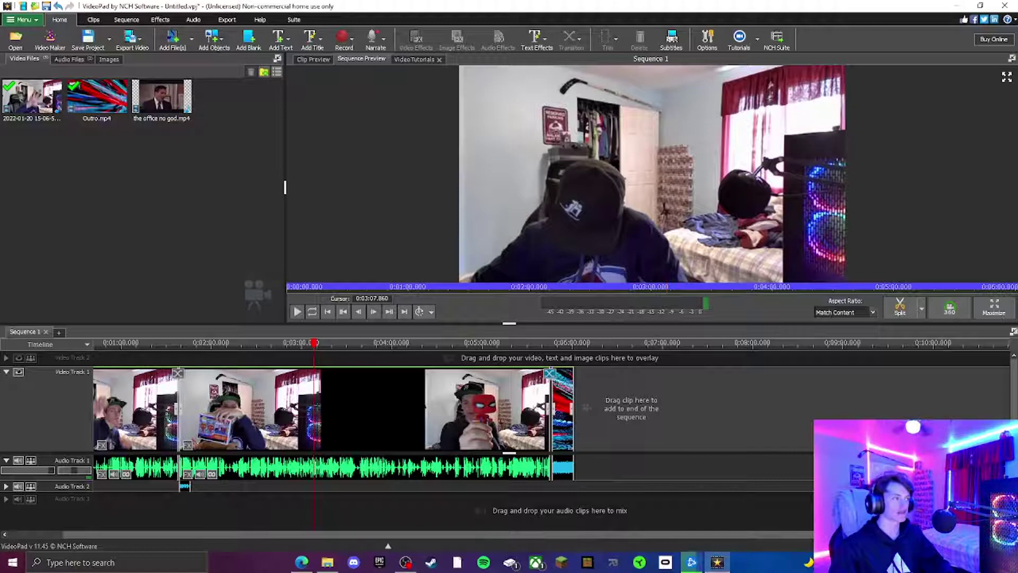
Step: Position the playhead at about 0:04:33.25 in the recording, checking the frame at about 0:04:32 first
scroll(414, 409, "left", 3)
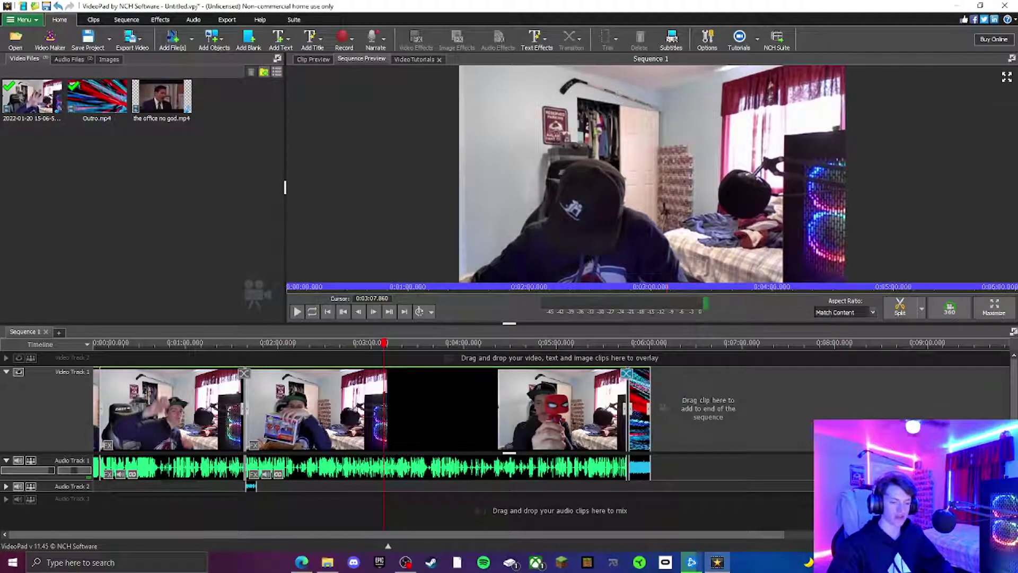
scroll(445, 395, "up", 5)
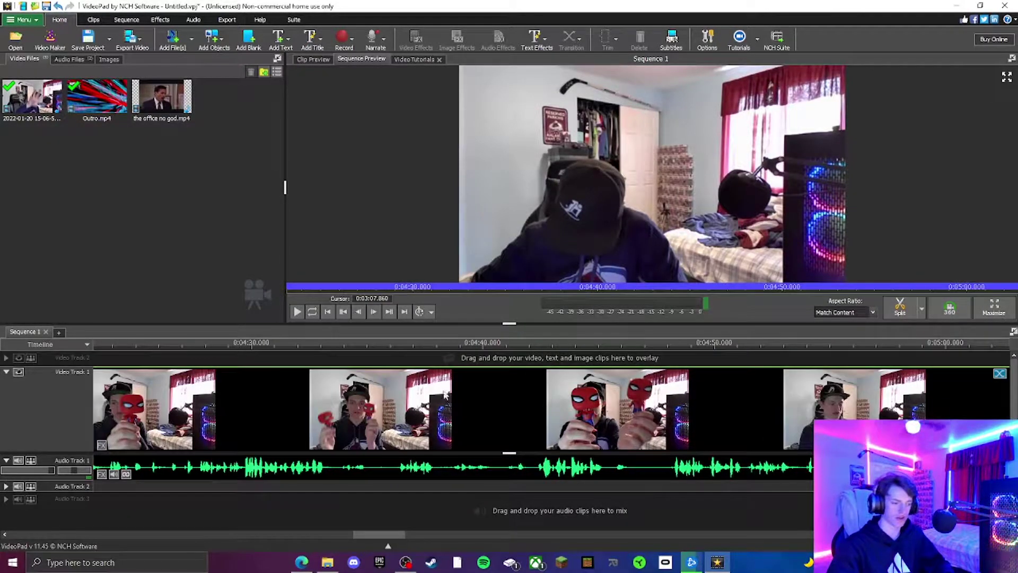
left_click(301, 354)
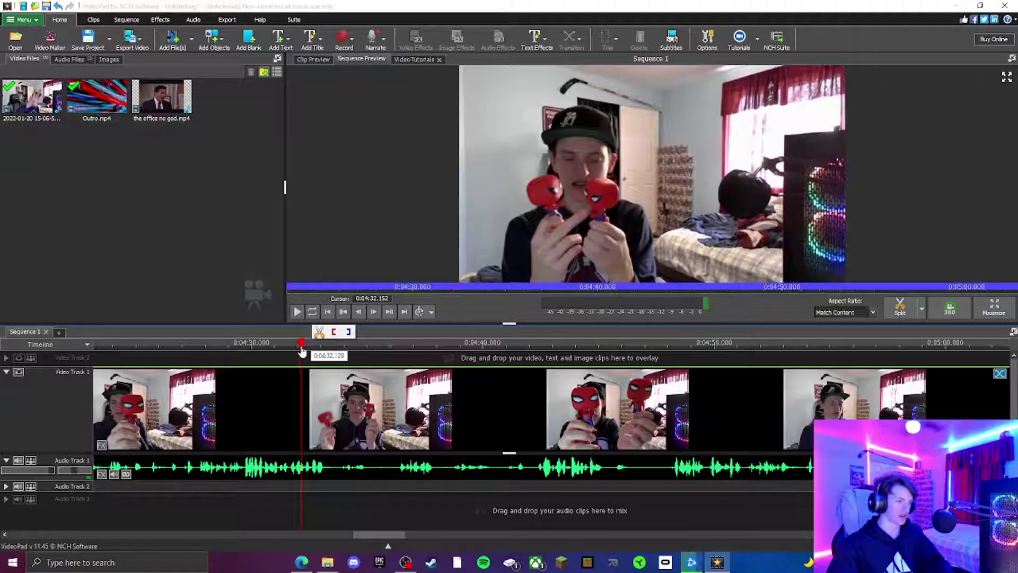
left_click(327, 353)
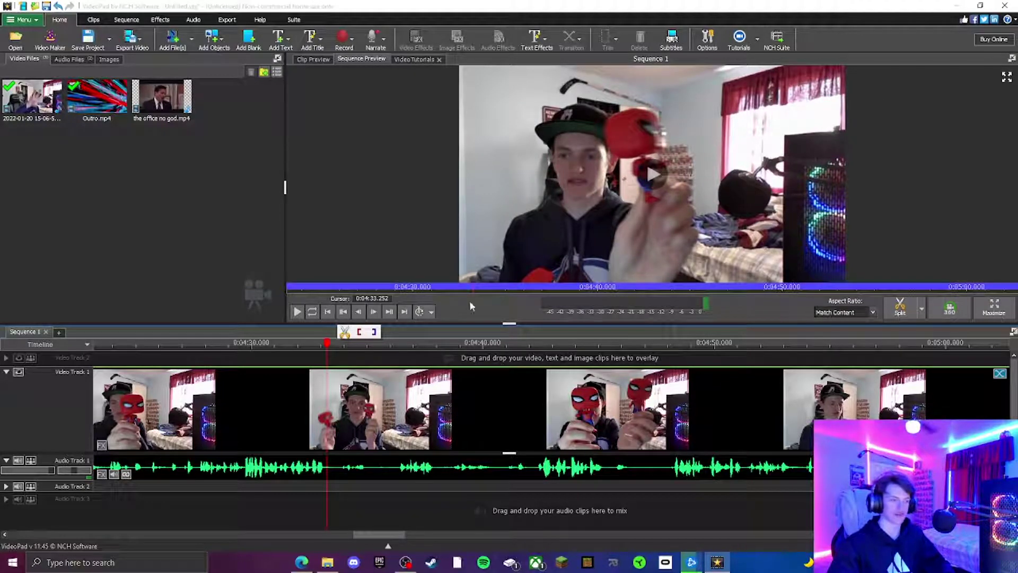
Step: Split the recording at 0:04:33.252 and again at 0:04:37.127 to isolate a short clip
left_click(344, 332)
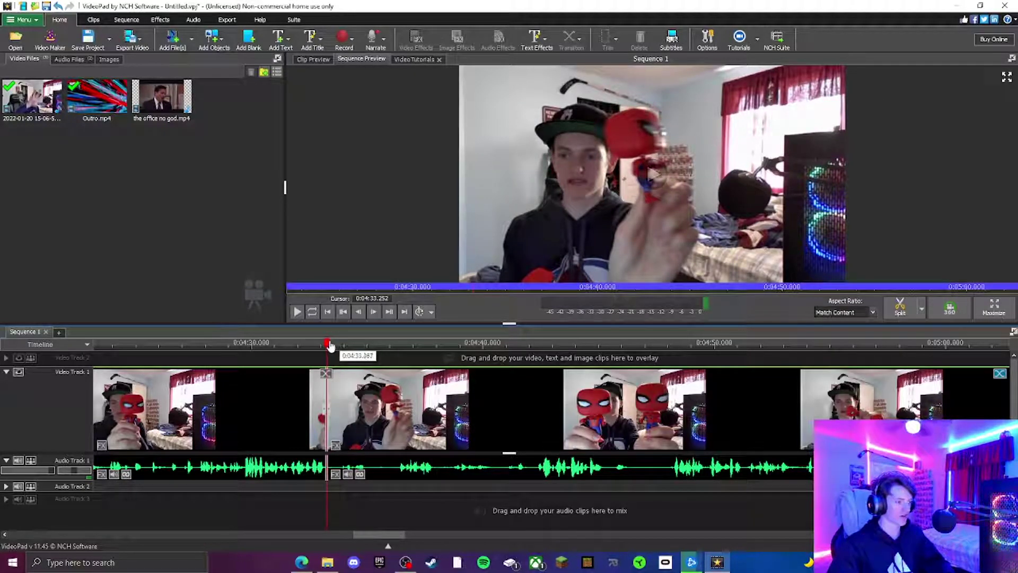
left_click(333, 343)
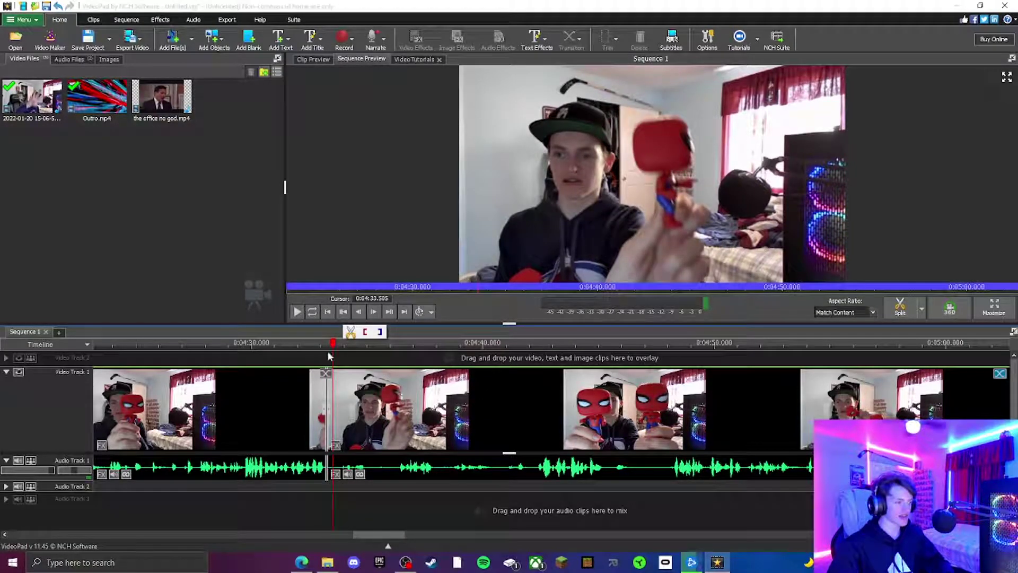
left_click_drag(332, 344, 416, 344)
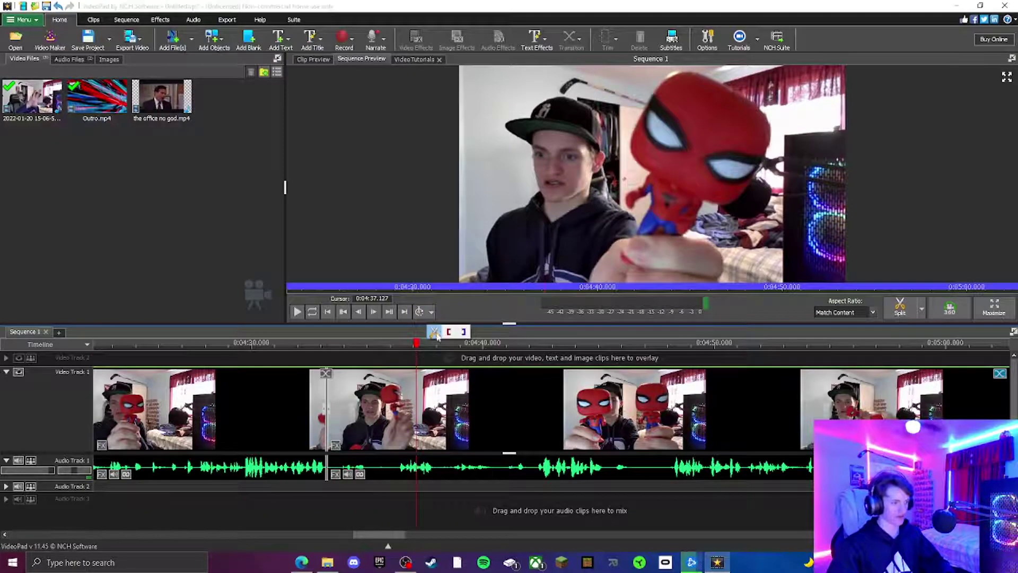
left_click(435, 332)
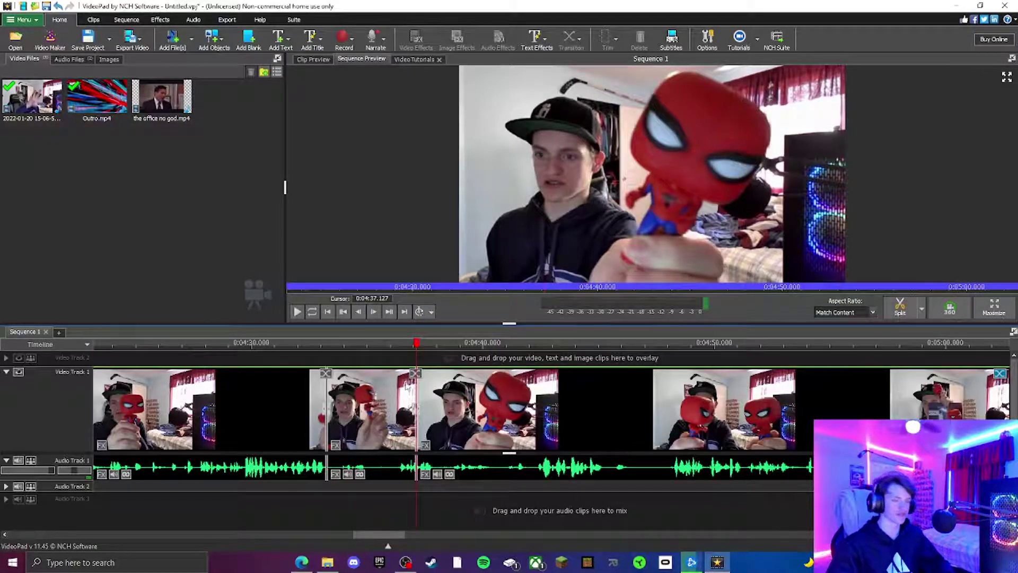
Step: Add a Scale effect to the short clip between the two new cuts, shrinking it to about 0.72 horizontally and vertically
left_click(380, 387)
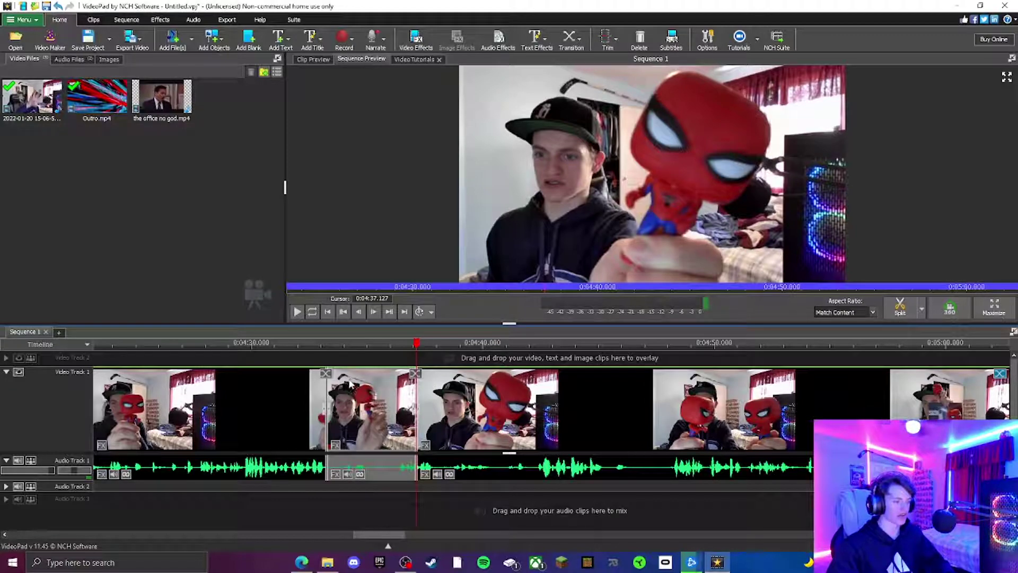
right_click(378, 392)
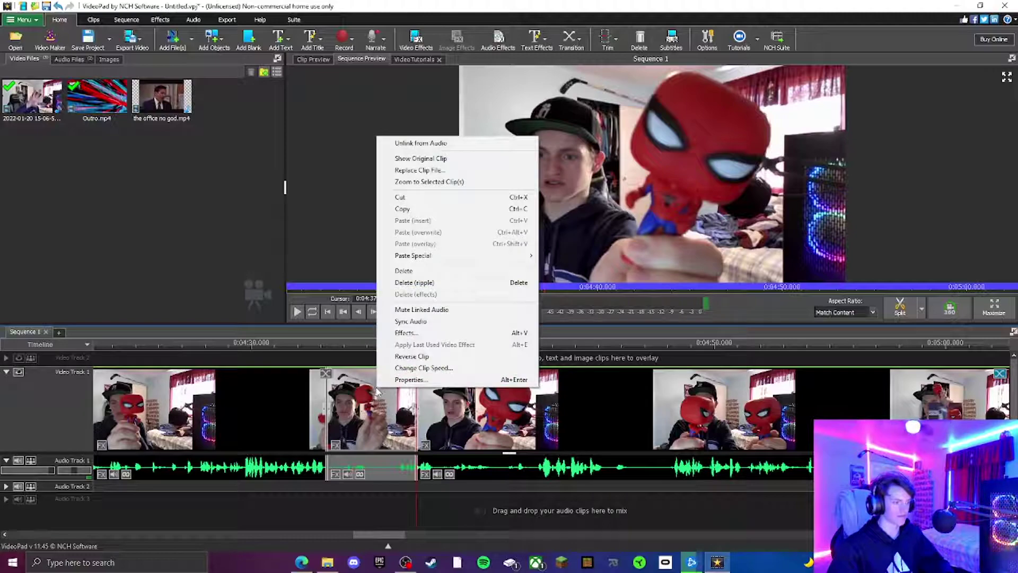
left_click(408, 333)
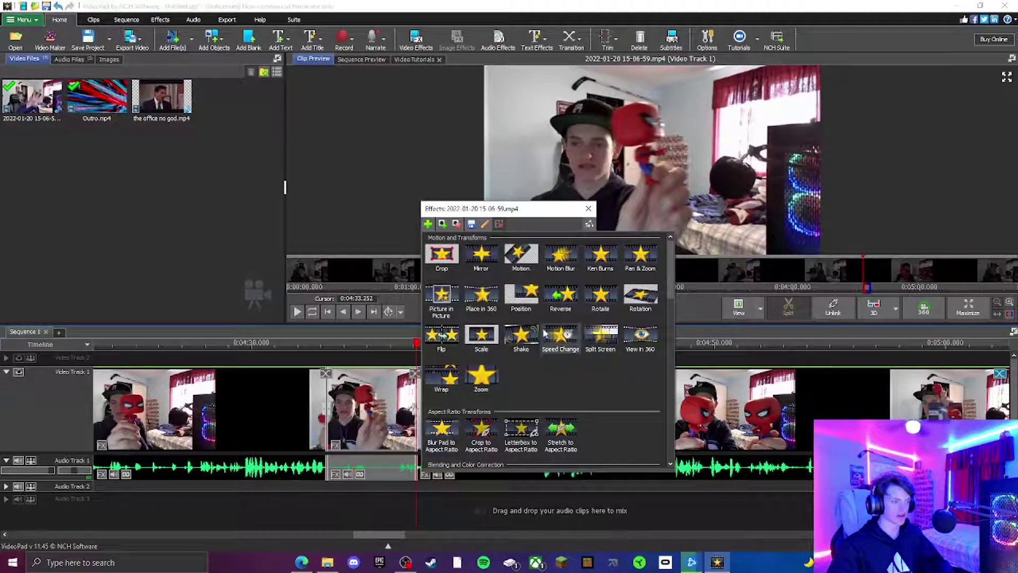
scroll(536, 351, "down", 1)
scroll(554, 318, "up", 6)
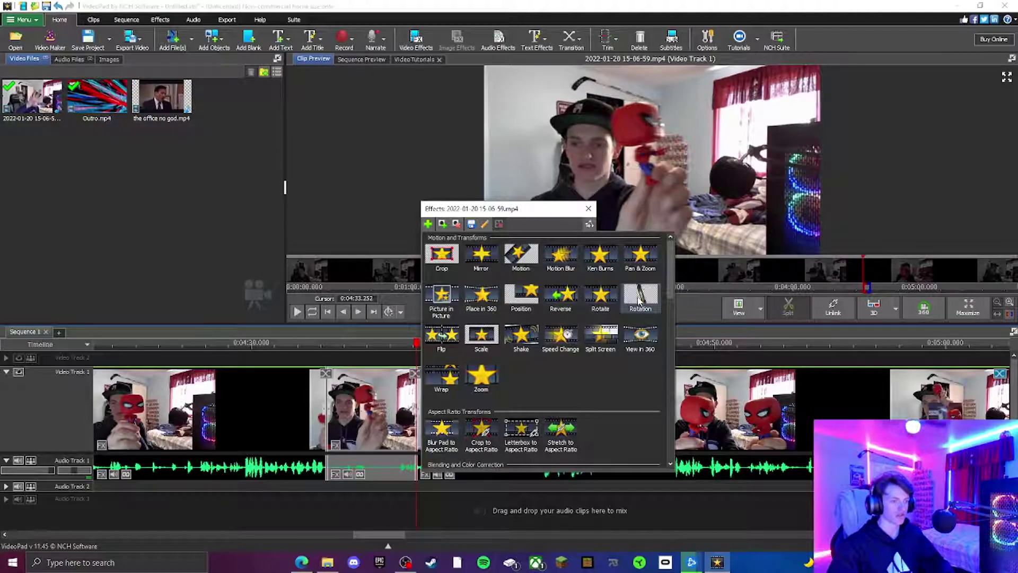
left_click(481, 334)
mouse_move(711, 192)
left_mouse_down()
mouse_move(679, 177)
mouse_move(695, 185)
left_mouse_up()
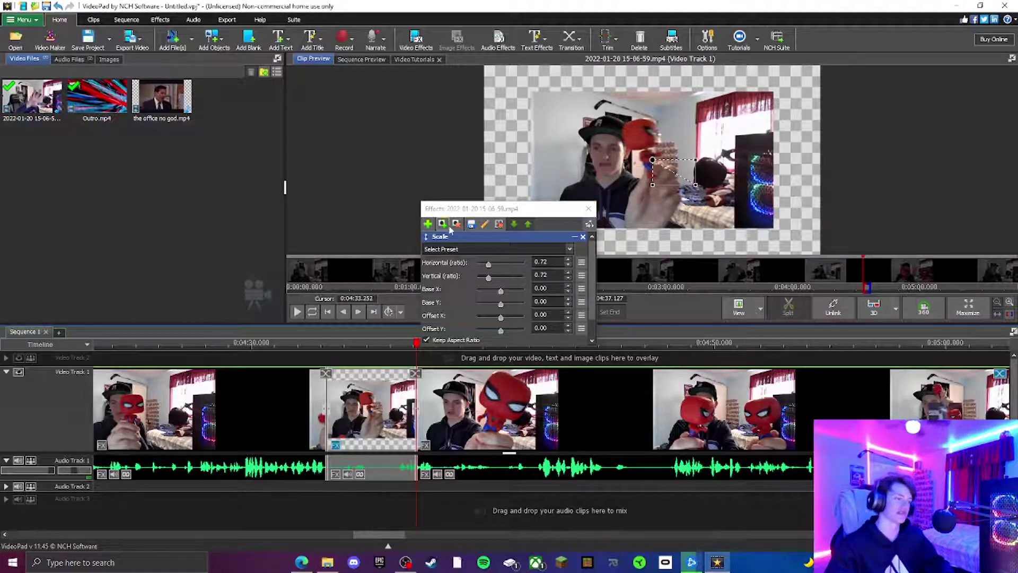
Step: Add a Position effect to the short clip and move the picture to about -21.29 horizontal and -19.05 vertical
left_click(428, 224)
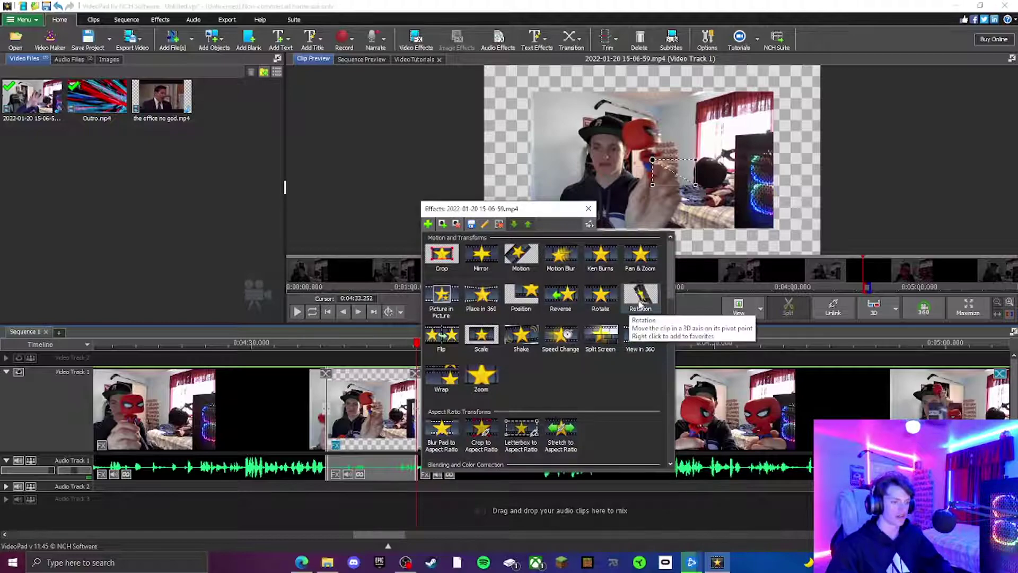
left_click(518, 296)
left_click_drag(638, 183, 591, 229)
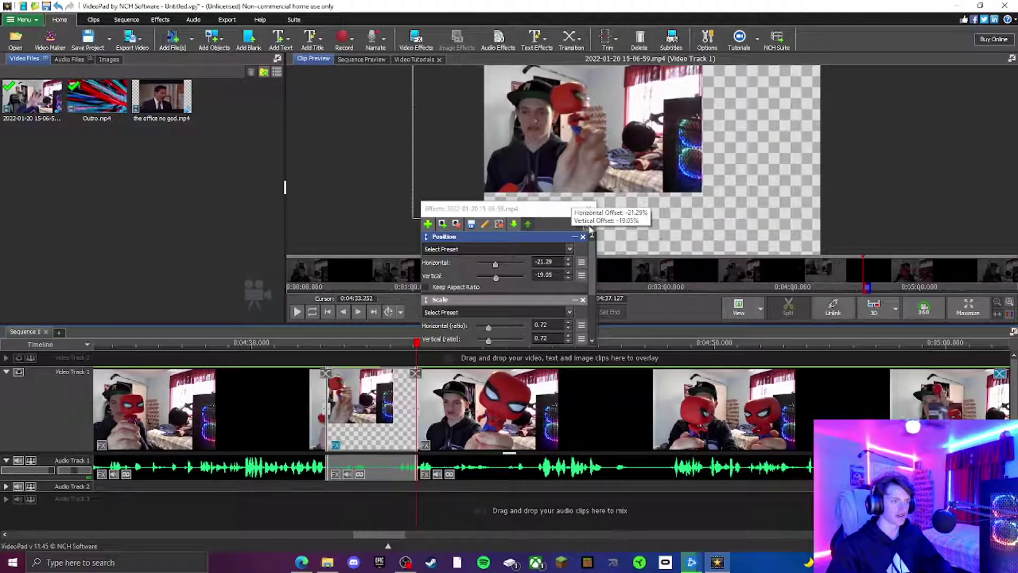
Step: Add a Green Screen effect to the short clip, keying out the red 982f25 sampled from the figurine's head, and finish editing its effects
left_click(429, 225)
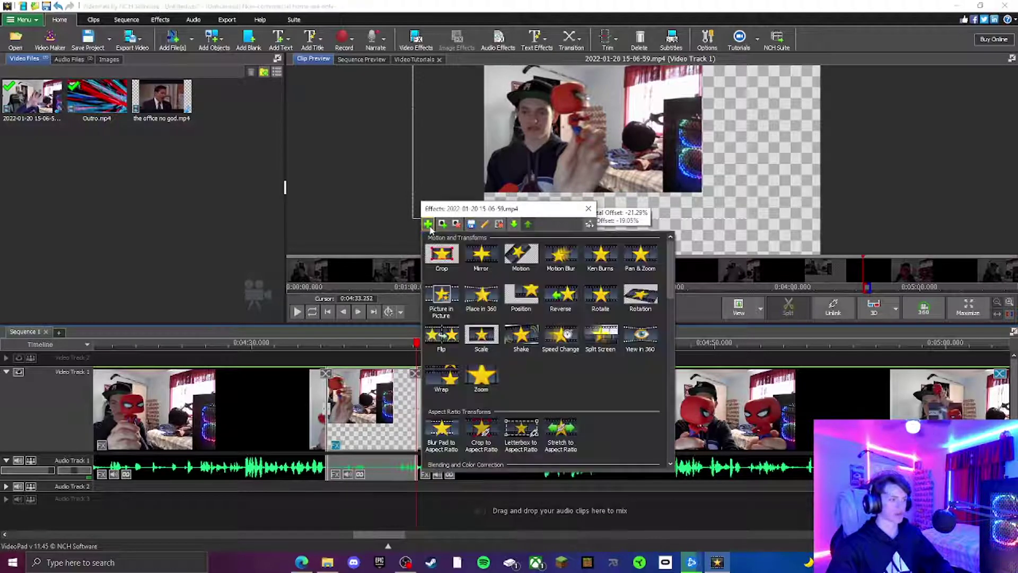
scroll(503, 304, "down", 6)
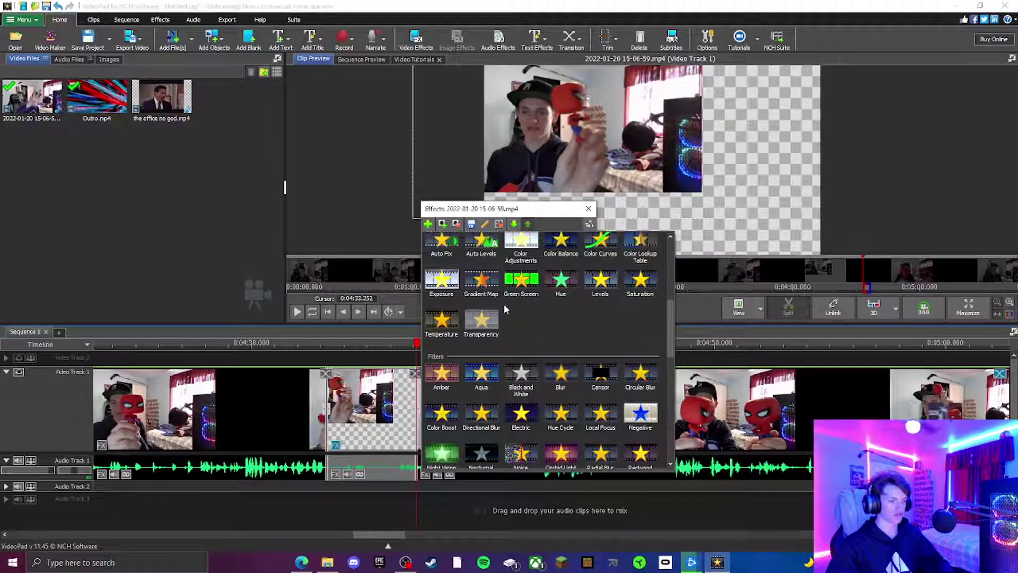
left_click(518, 289)
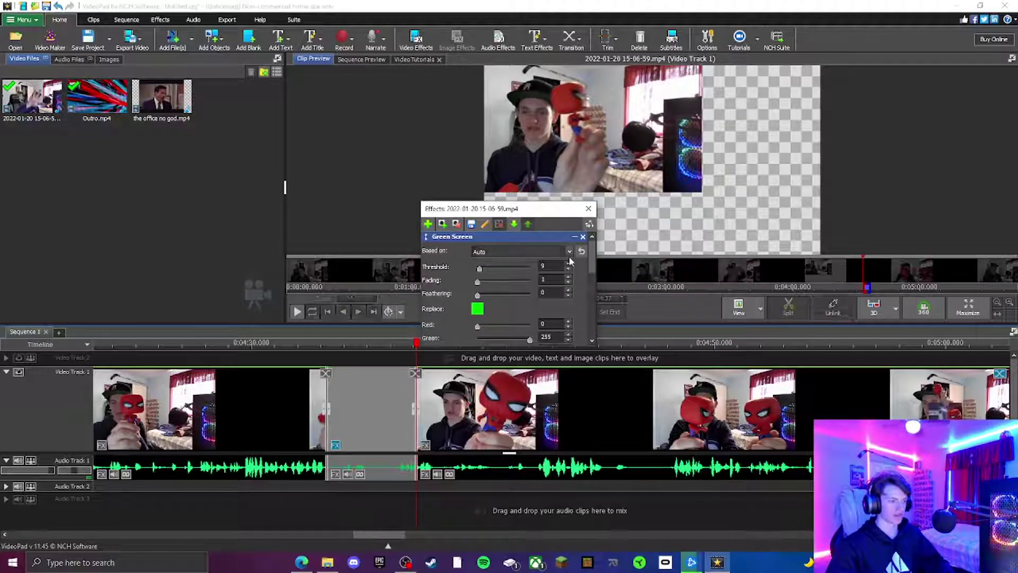
left_click(477, 309)
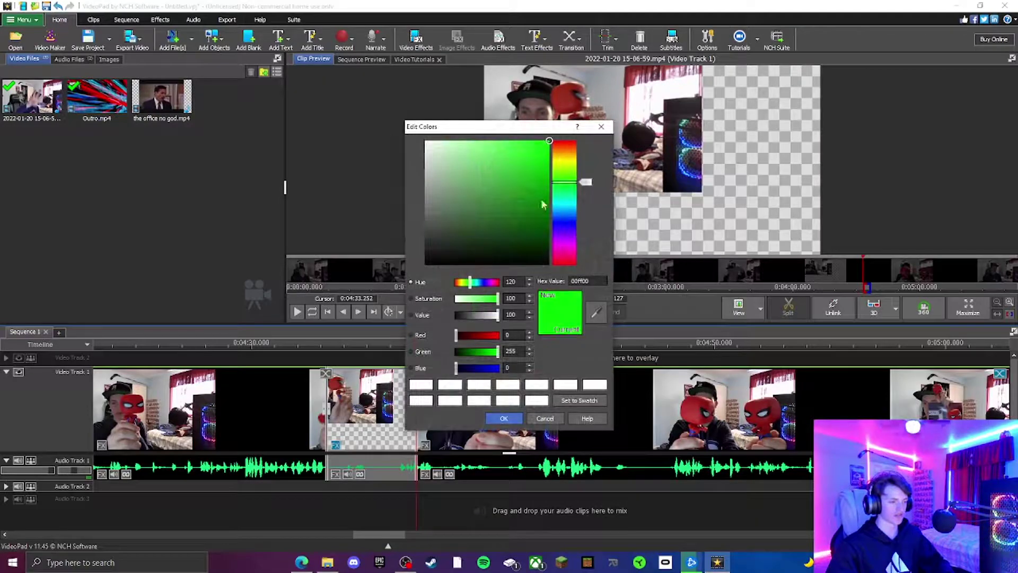
left_click_drag(534, 129, 322, 103)
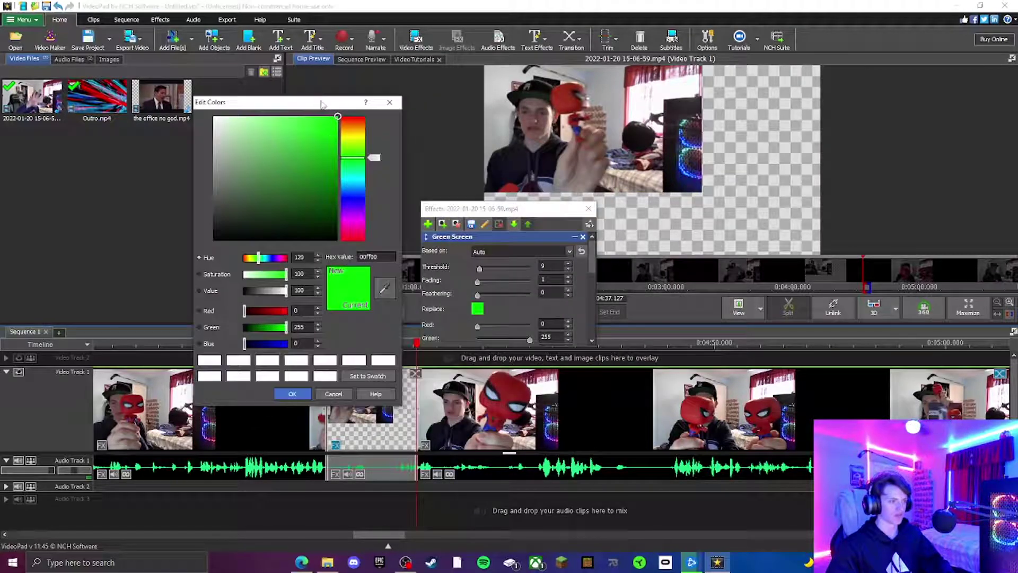
left_click(385, 288)
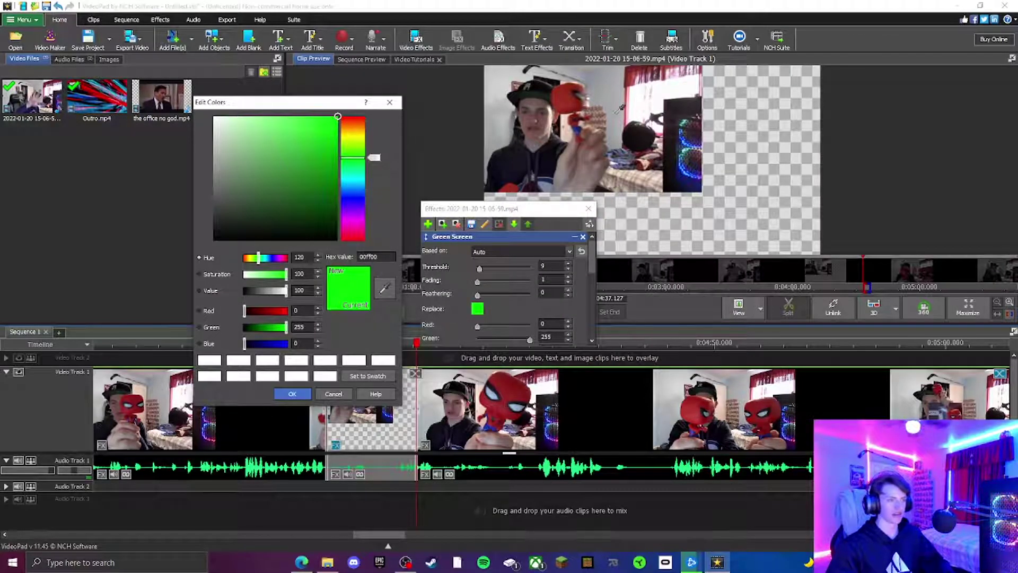
left_click(604, 97)
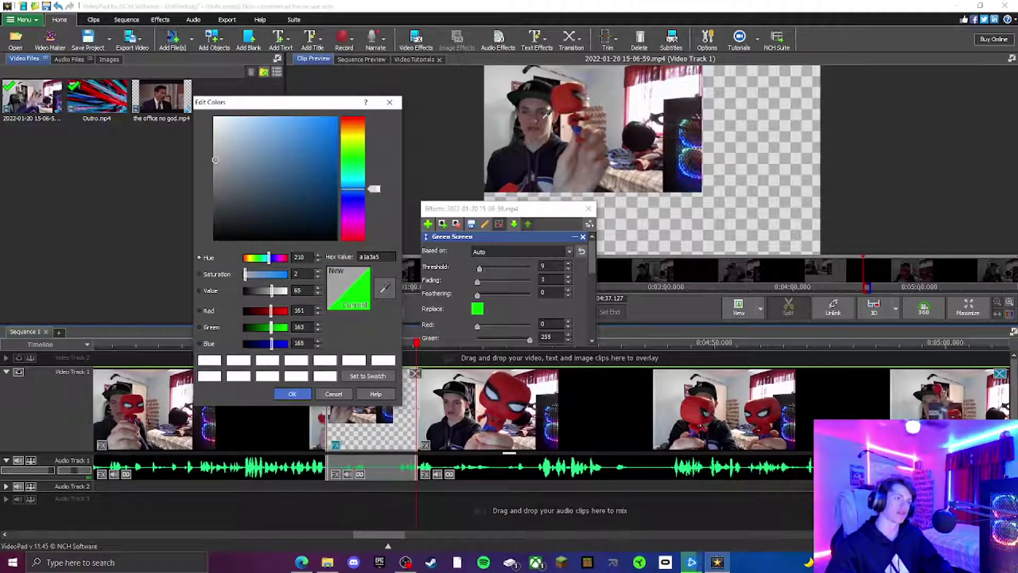
left_click(563, 98)
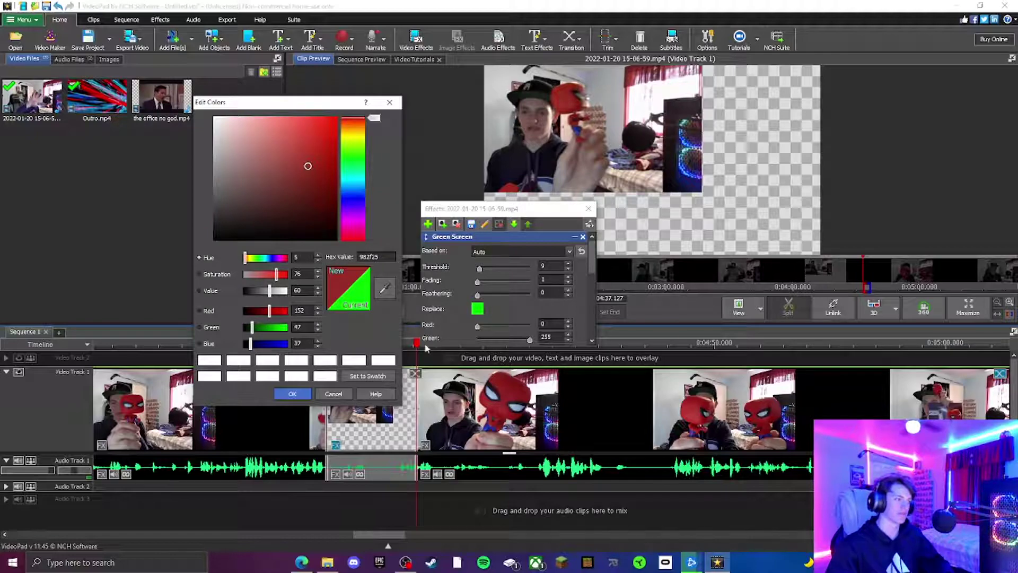
left_click(292, 393)
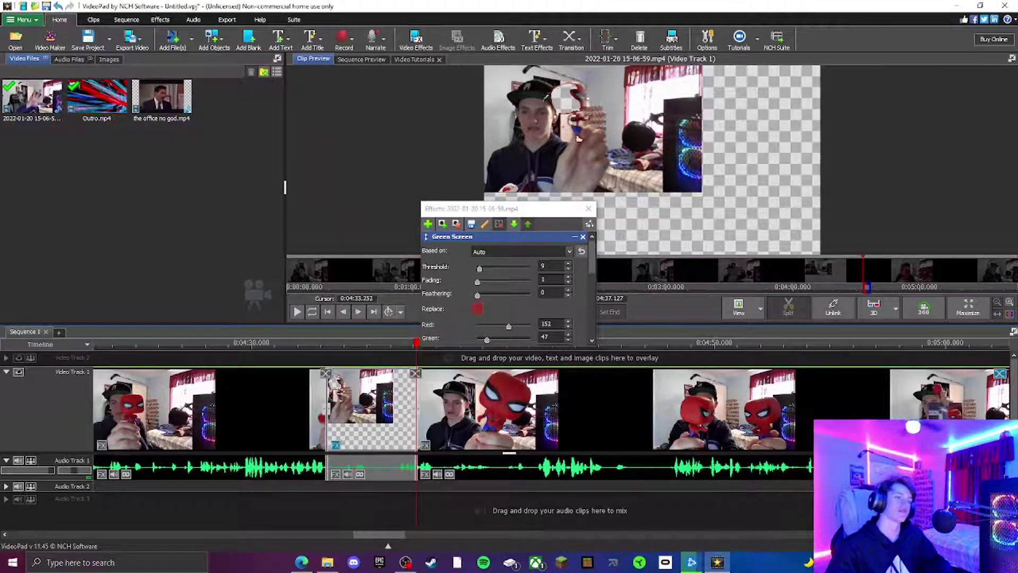
left_click(589, 208)
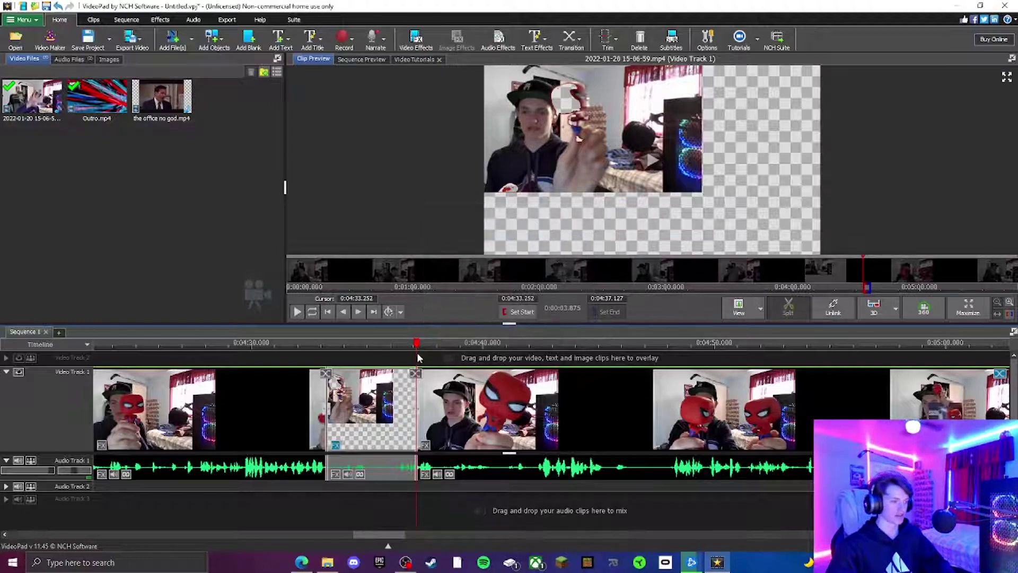
Step: Play the sequence from about 0:04:29.9 into the short clip with effects and pause at about 0:04:35.95
left_click(260, 358)
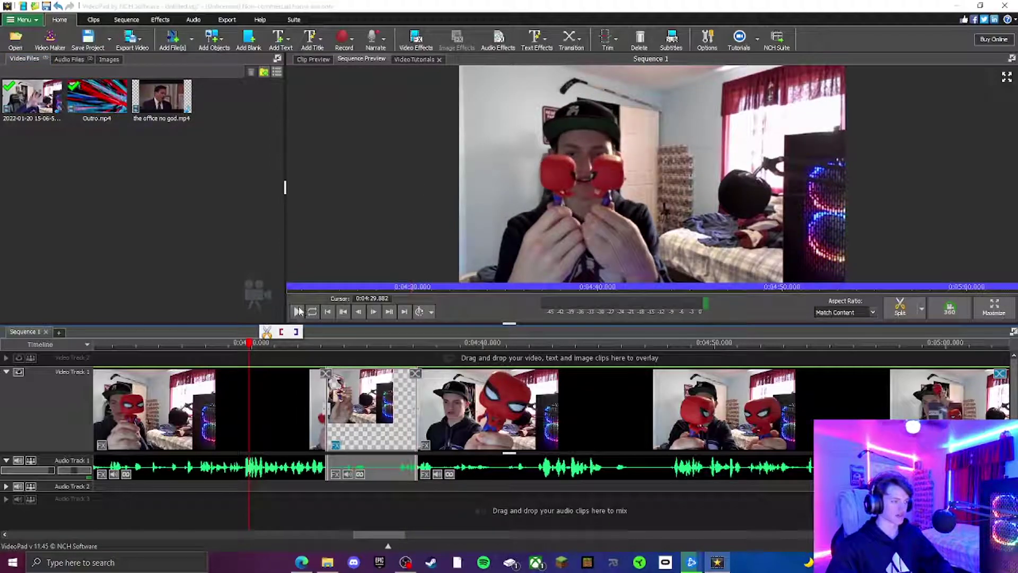
left_click(297, 312)
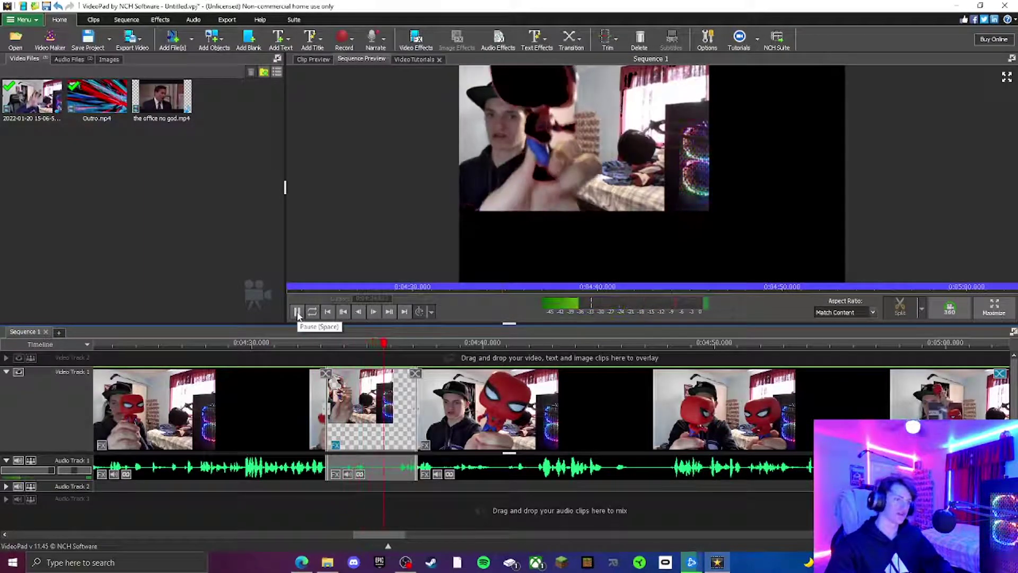
left_click(298, 312)
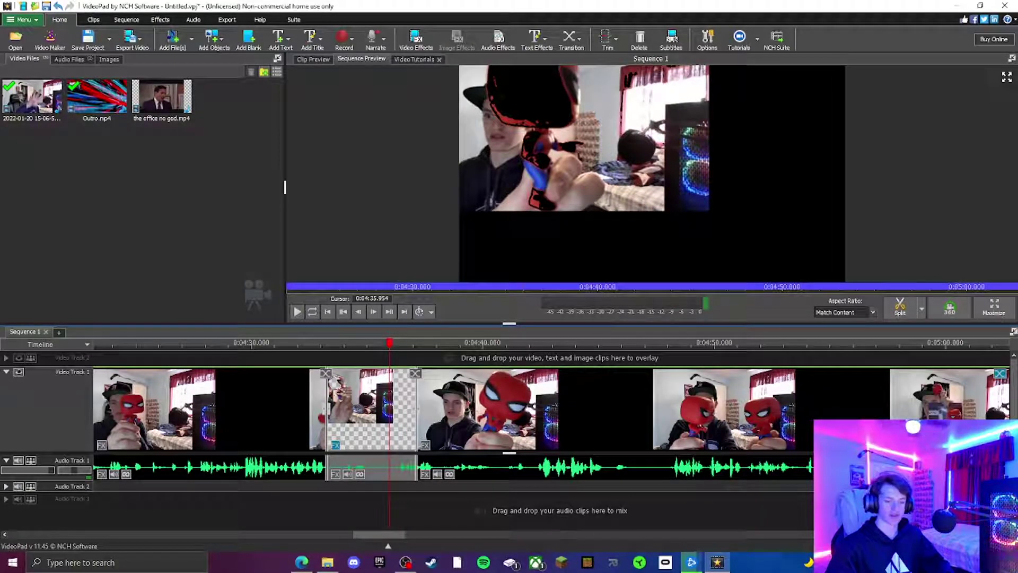
Step: Examine the video effects available for the long clip before the 0:04:33.252 cut, from transforms to creative overlays, and the available masks
key("minus")
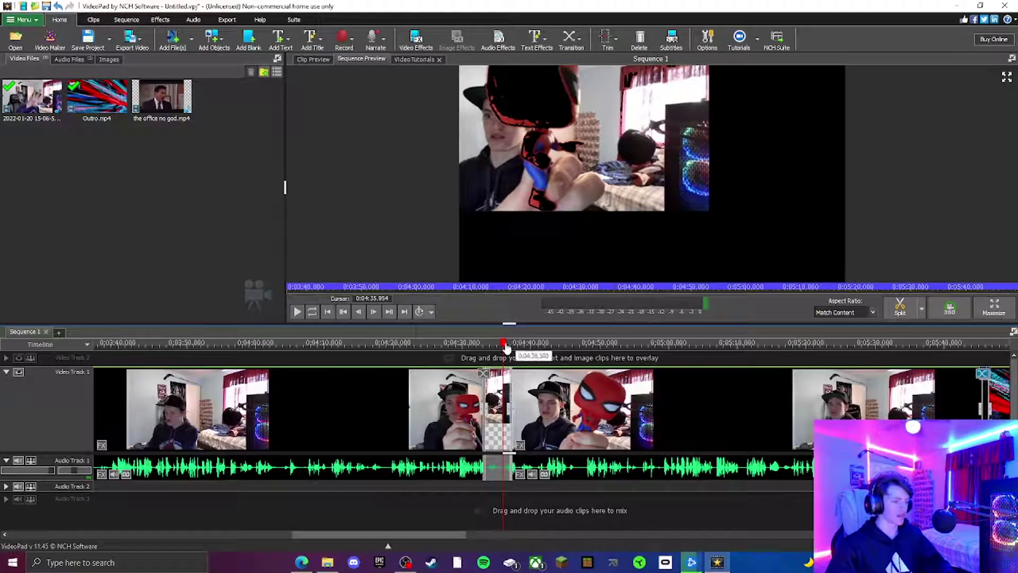
left_click(436, 408)
right_click(310, 412)
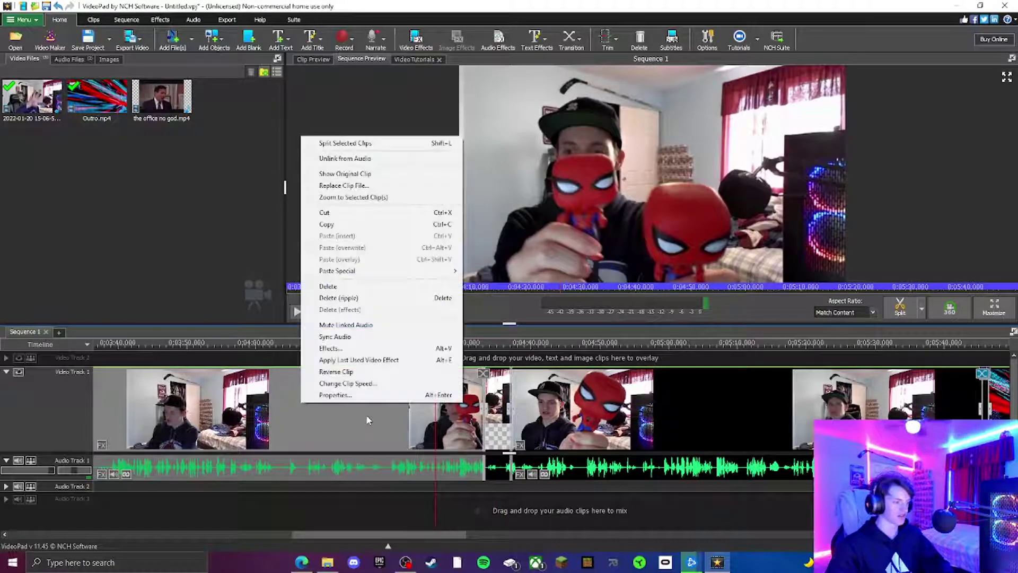
left_click(334, 348)
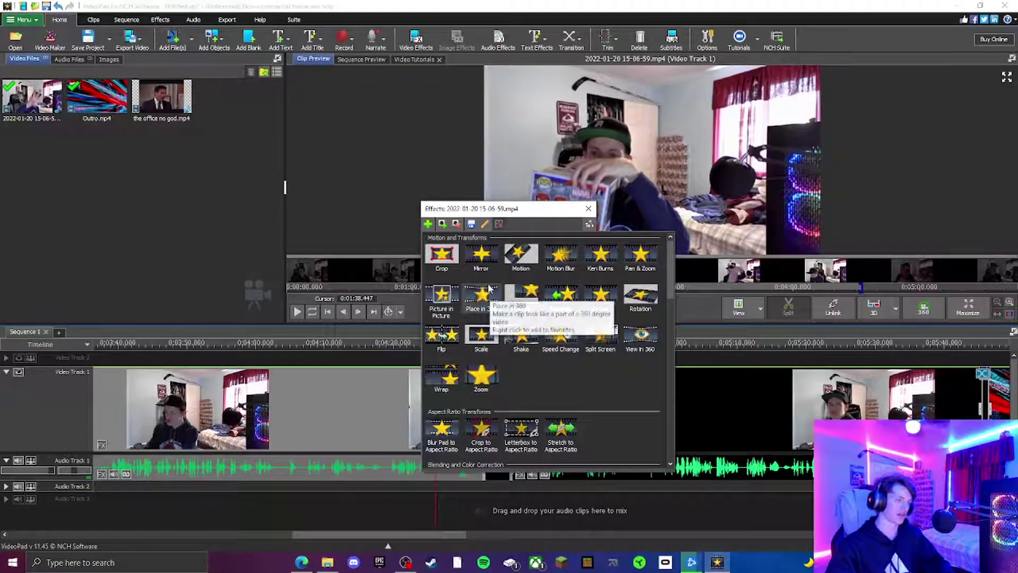
scroll(527, 339, "down", 3)
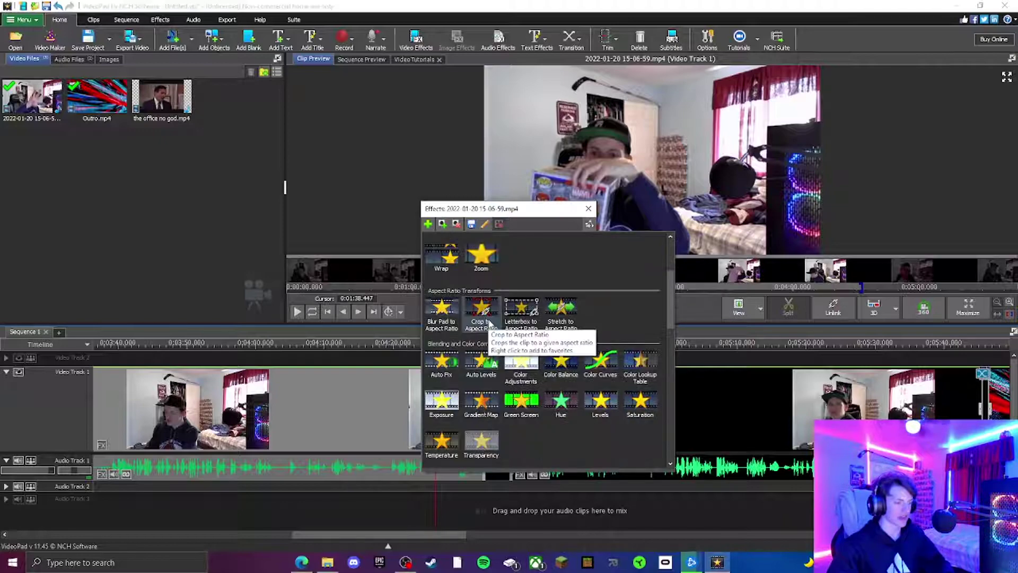
scroll(545, 331, "up", 3)
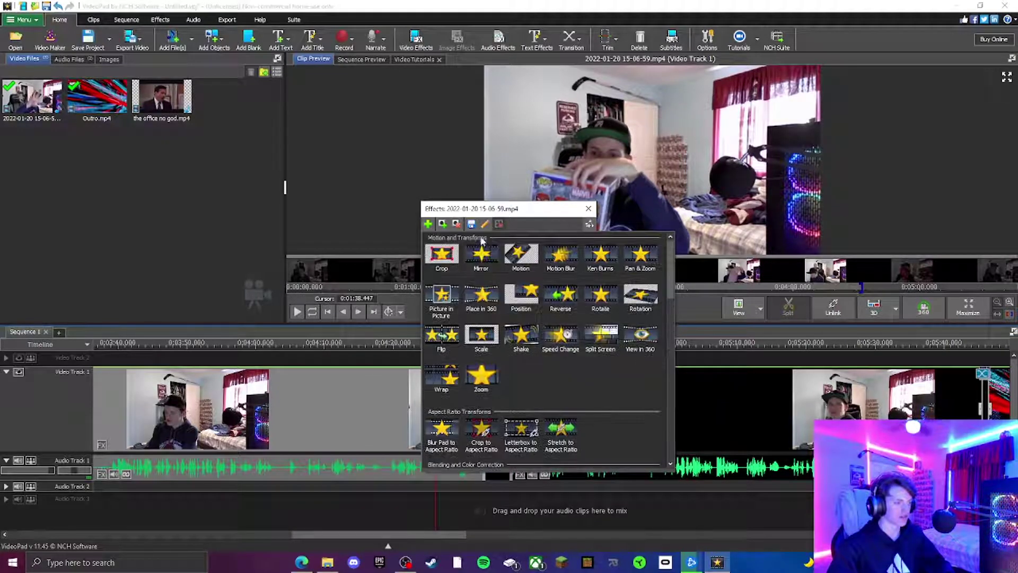
scroll(527, 342, "down", 1)
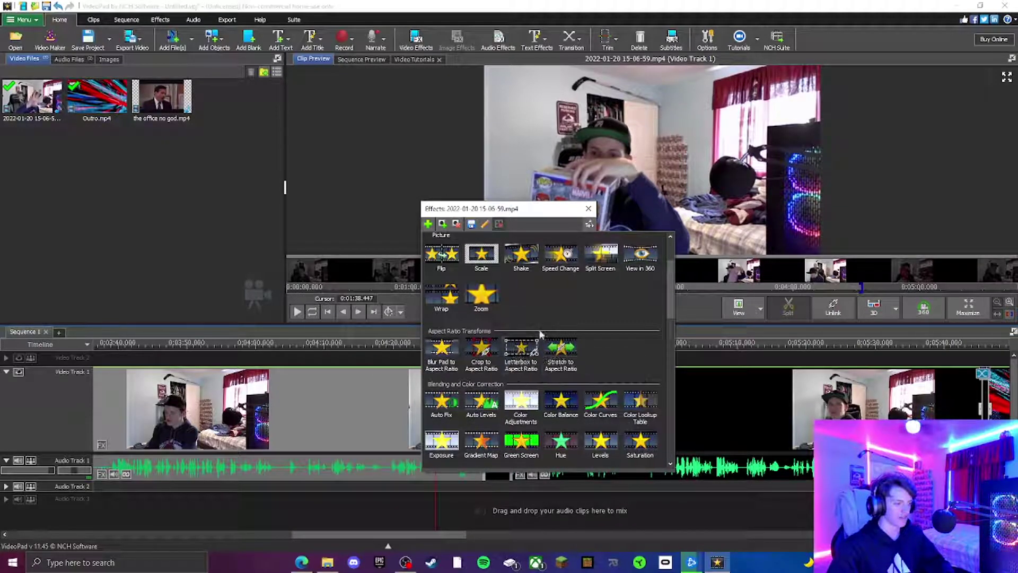
scroll(517, 331, "down", 5)
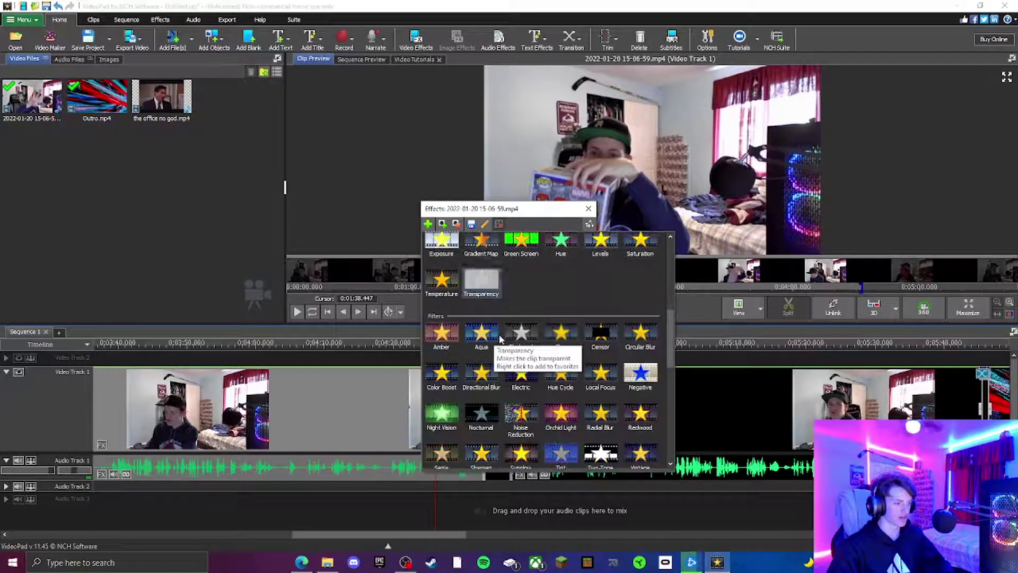
scroll(466, 329, "down", 7)
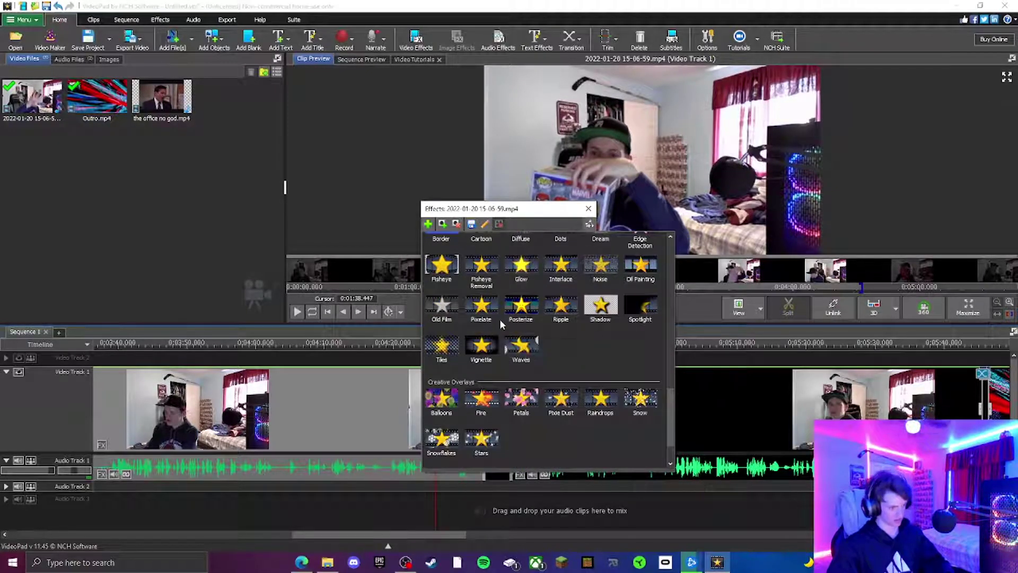
scroll(501, 323, "down", 2)
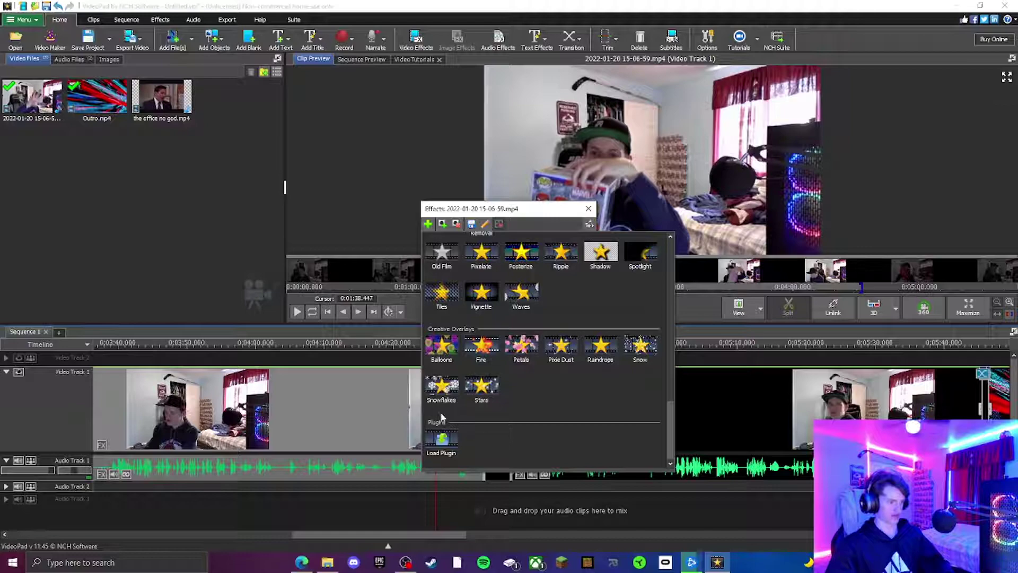
scroll(529, 406, "up", 14)
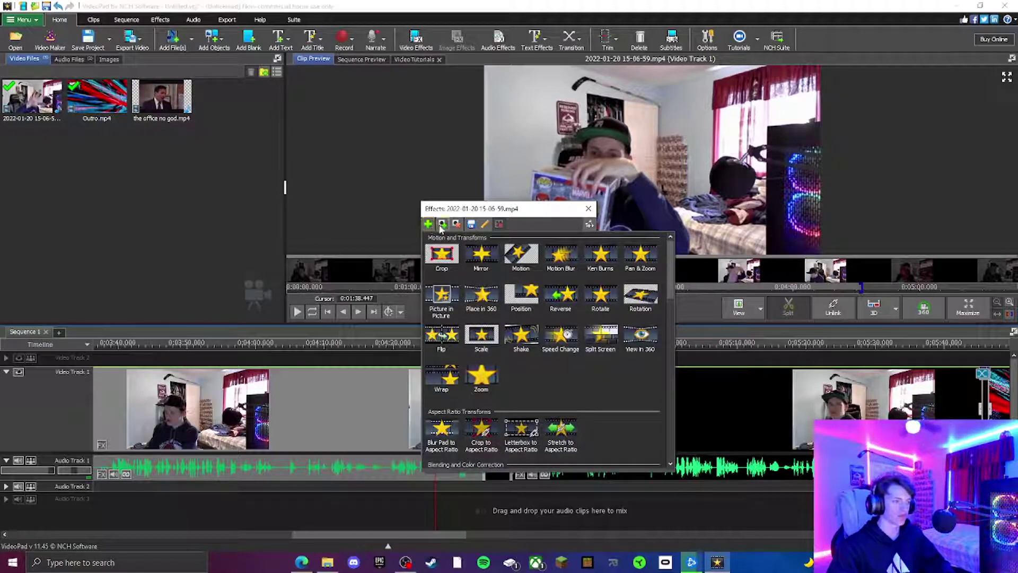
left_click(441, 227)
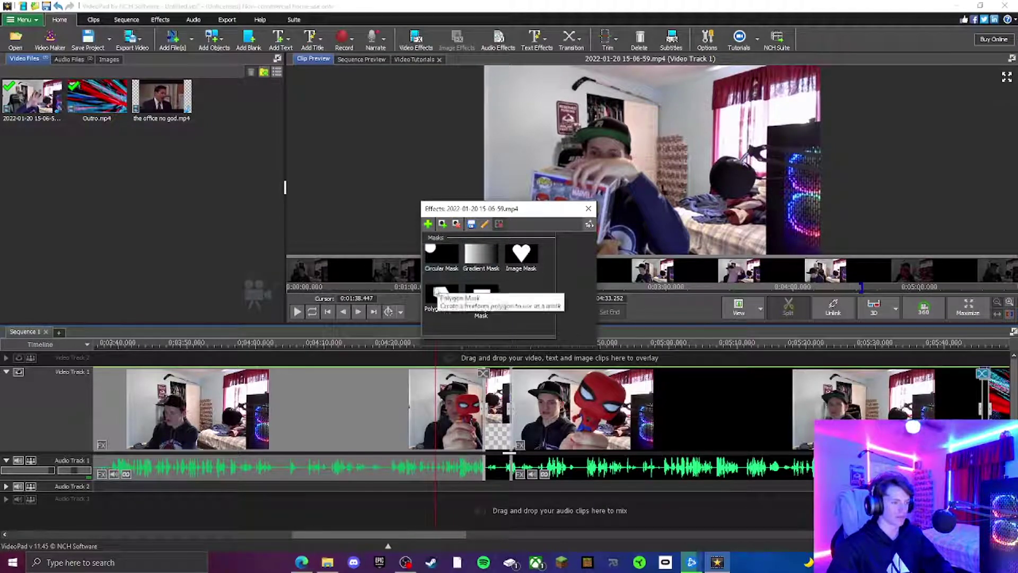
Step: Try a Circular Mask on the long clip at about 0.24 horizontal and 0.37 vertical, remove it and finish editing effects
left_click(438, 259)
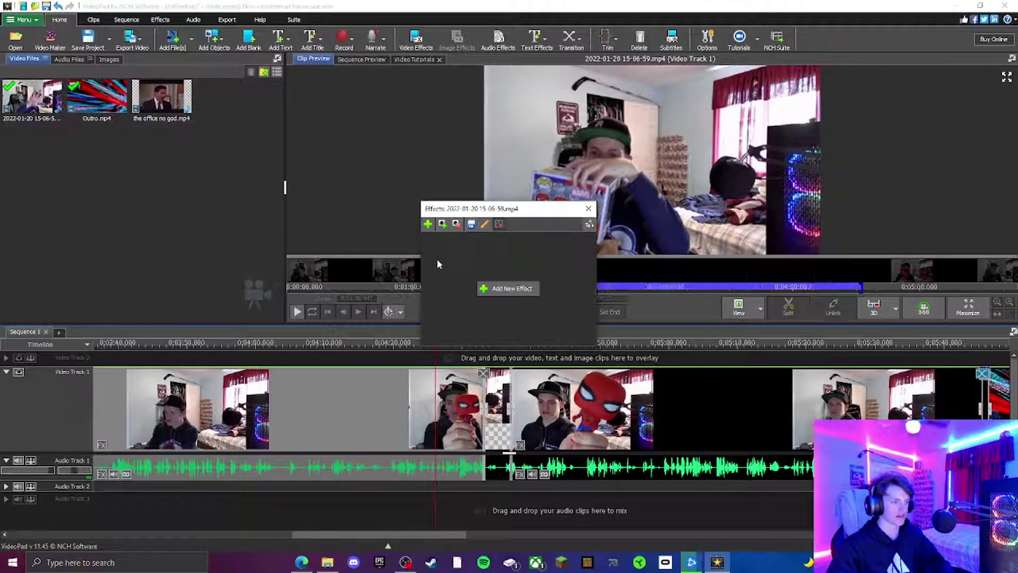
left_click_drag(669, 169, 636, 171)
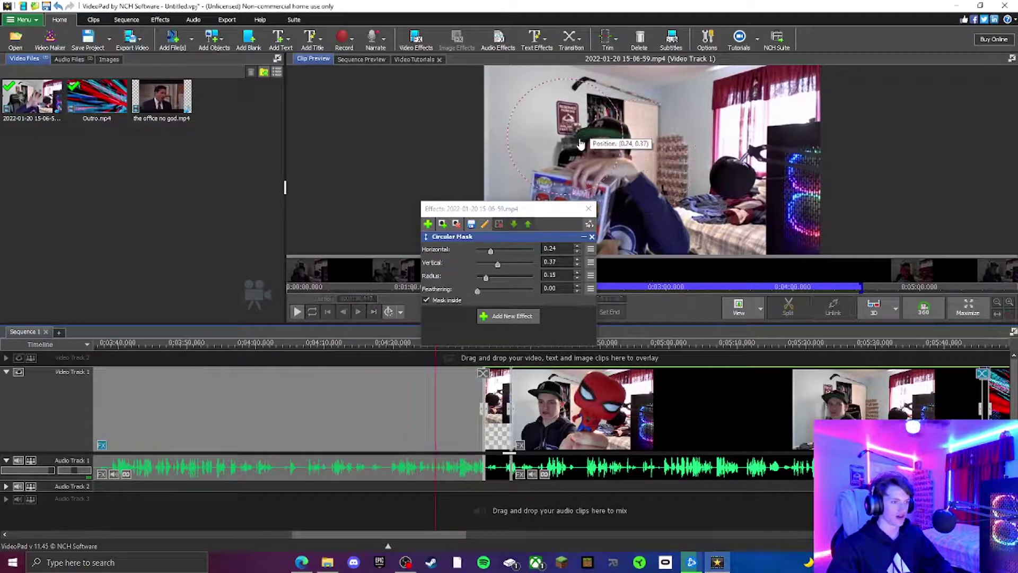
left_click(592, 237)
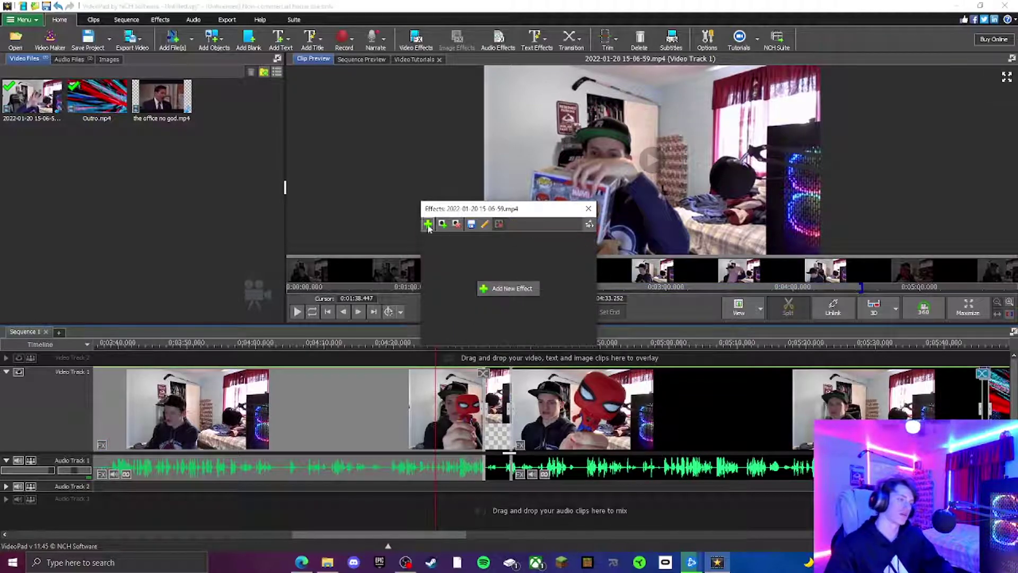
left_click(485, 286)
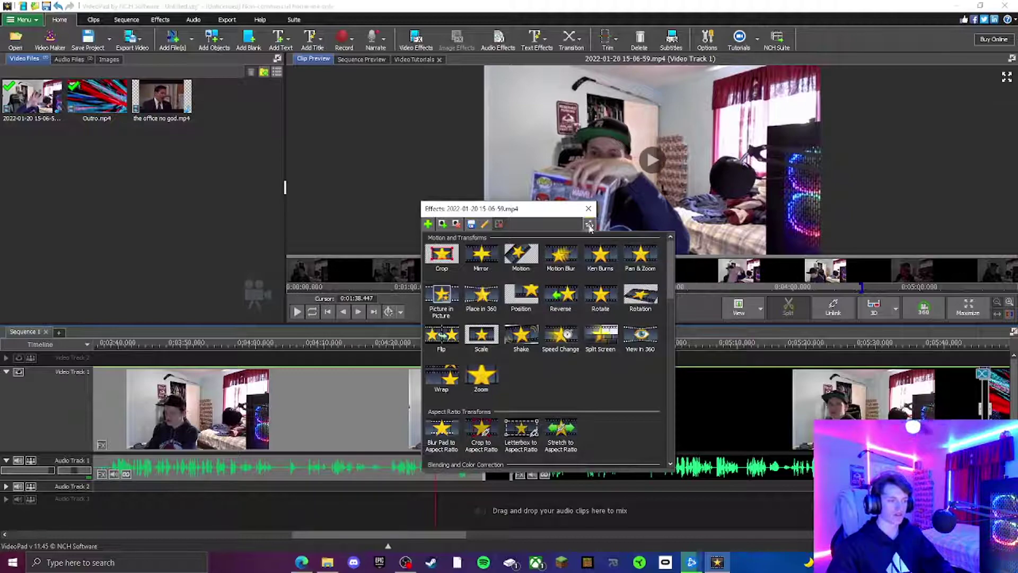
left_click(588, 209)
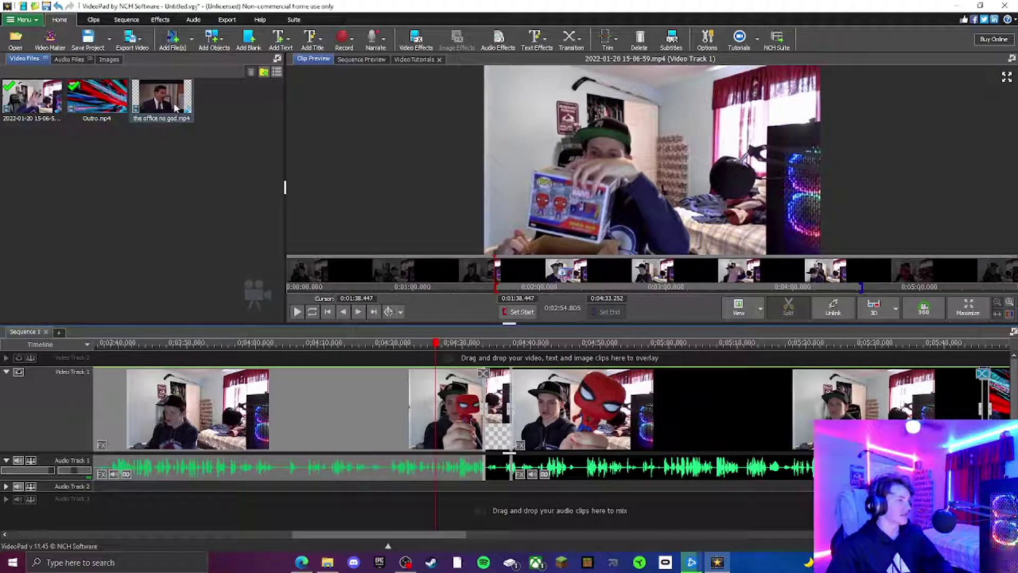
Step: Add the office no god.mp4 to the end of the sequence and preview it up to about 0:00:05.5
scroll(674, 342, "down", 3)
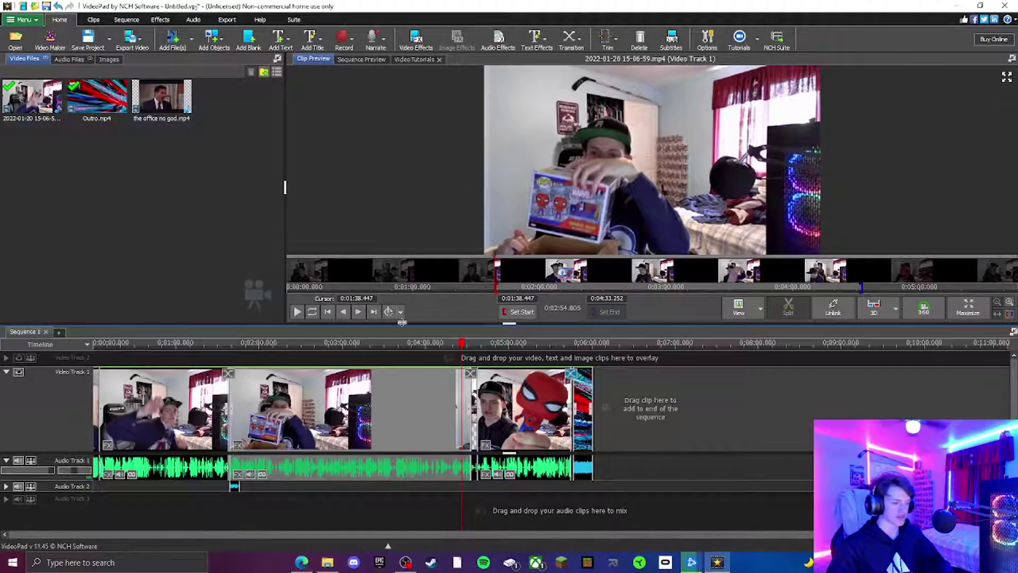
left_click_drag(161, 98, 602, 386)
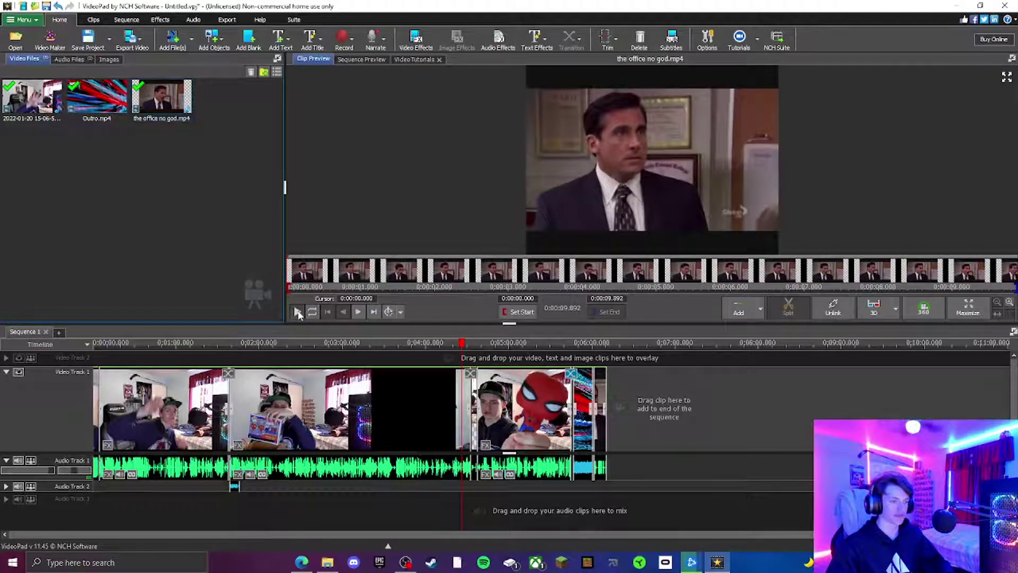
left_click(299, 313)
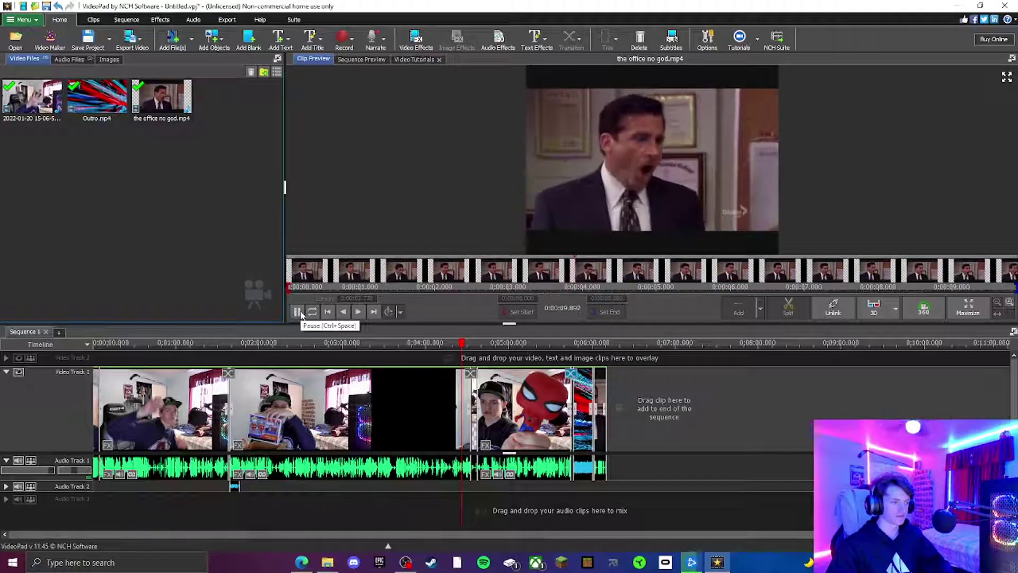
left_click(298, 312)
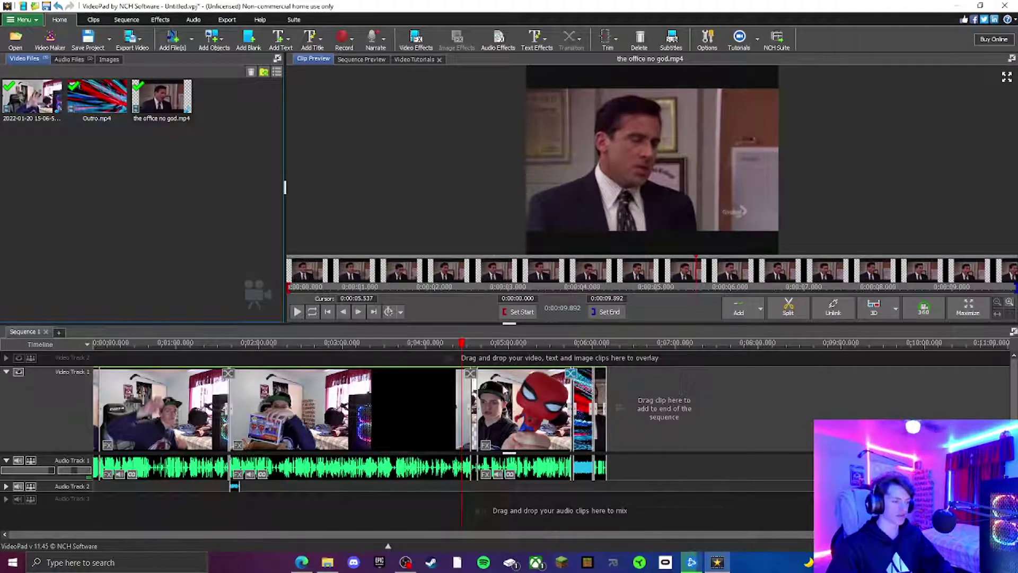
Step: Move the office no god clip from the sequence's end to the overlay track above the main video, starting at 0:03:40.820
left_click(399, 342)
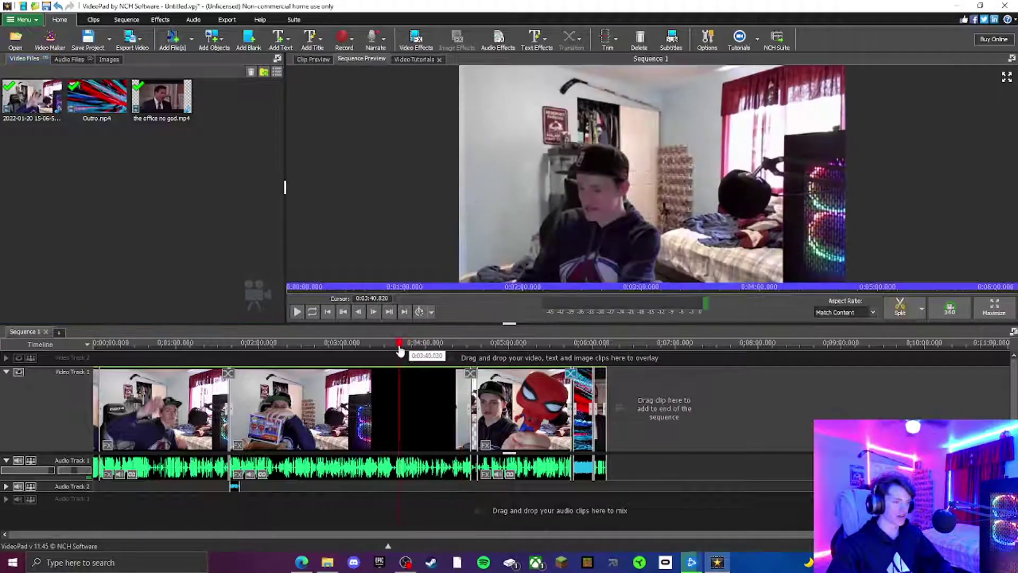
left_click_drag(601, 395, 408, 352)
scroll(383, 382, "up", 8)
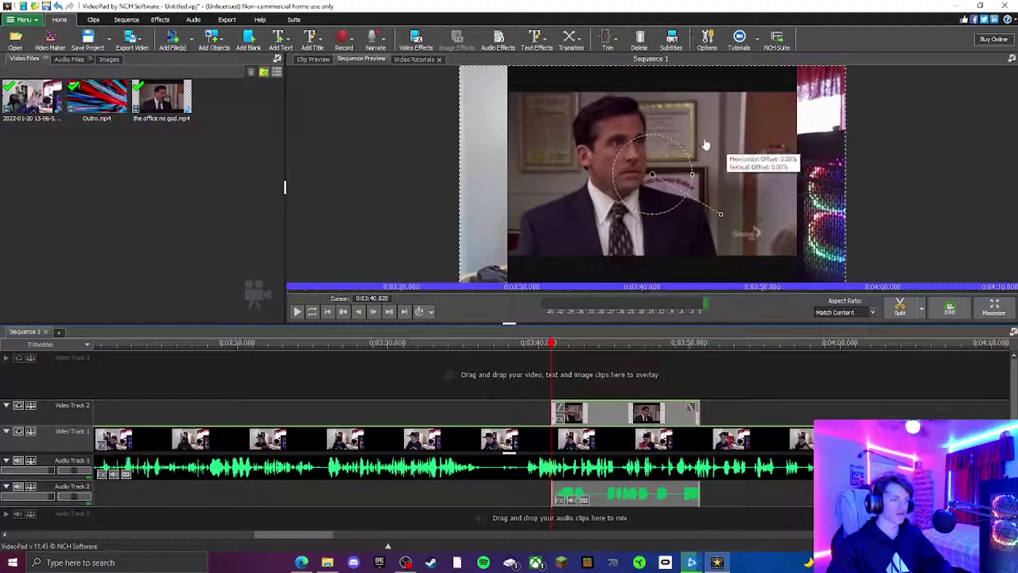
Step: Shrink the office overlay and place it in the picture's upper-right corner, offset about 75.27% horizontally and -67.32% vertically
mouse_move(556, 351)
left_mouse_down()
mouse_move(547, 345)
mouse_move(556, 346)
left_mouse_up()
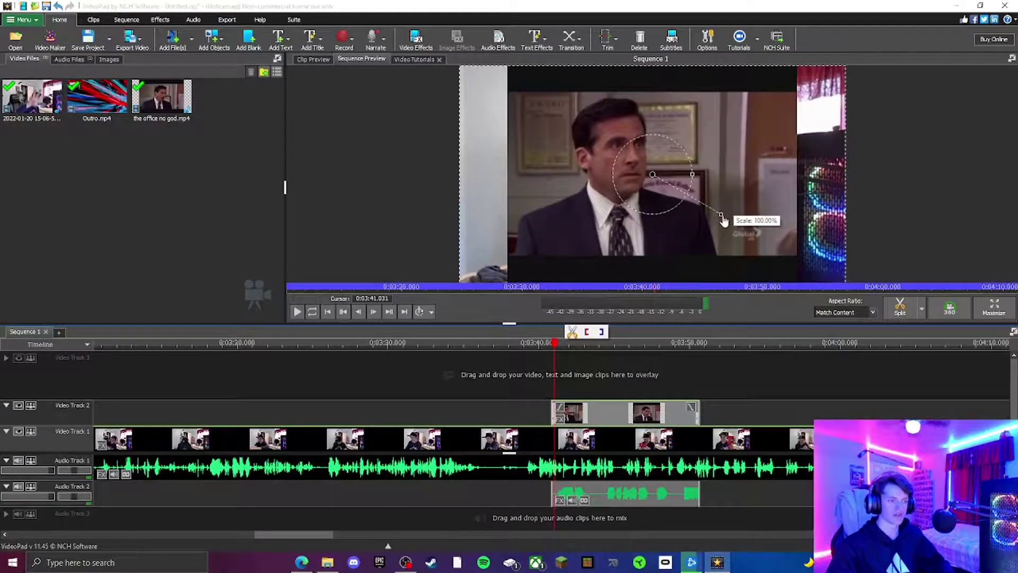
left_click_drag(720, 216, 684, 203)
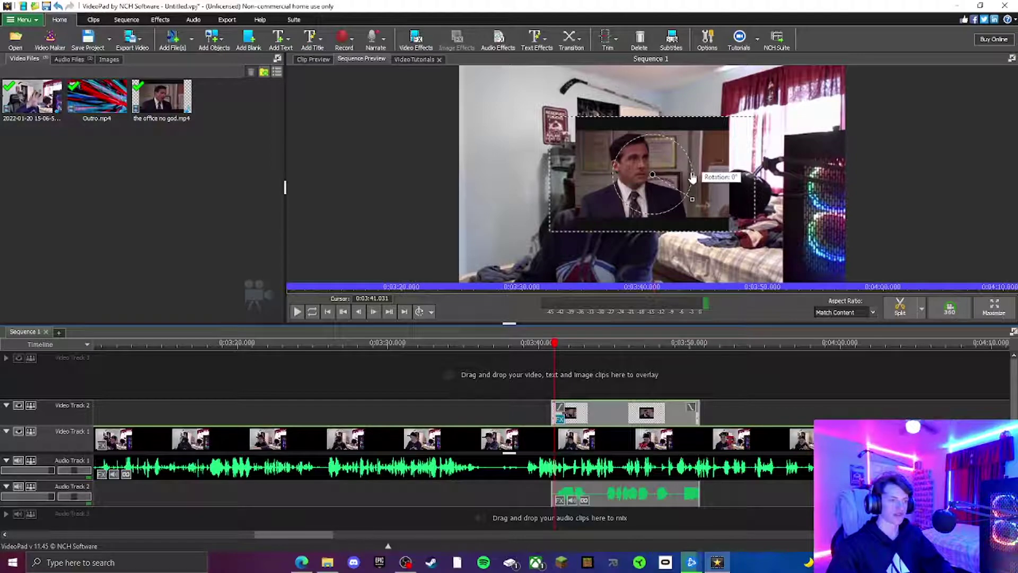
left_click_drag(714, 181, 676, 193)
left_click_drag(769, 131, 830, 91)
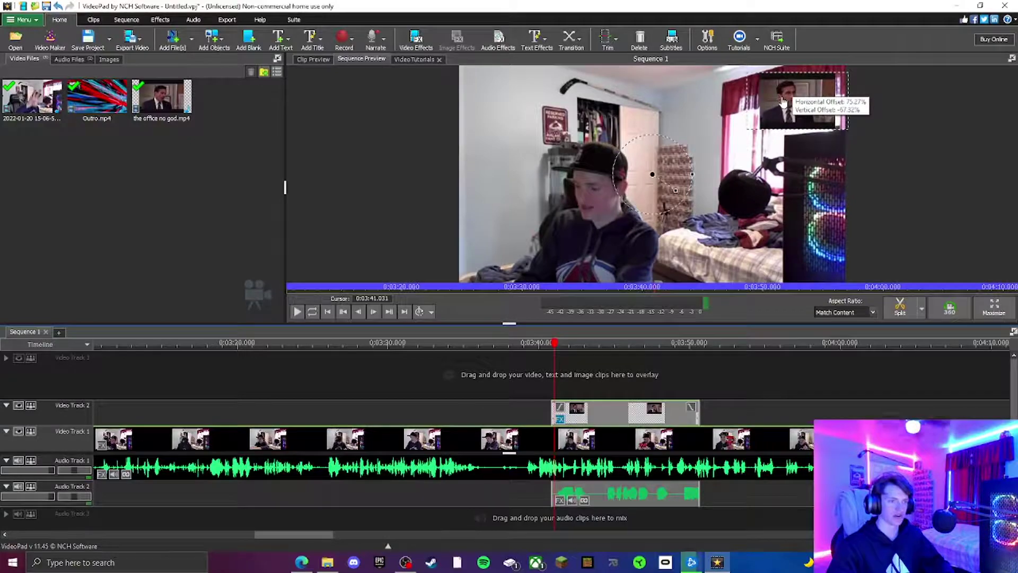
Step: Play the sequence from about 0:03:35.4 through the start of the office overlay and pause
left_click(554, 342)
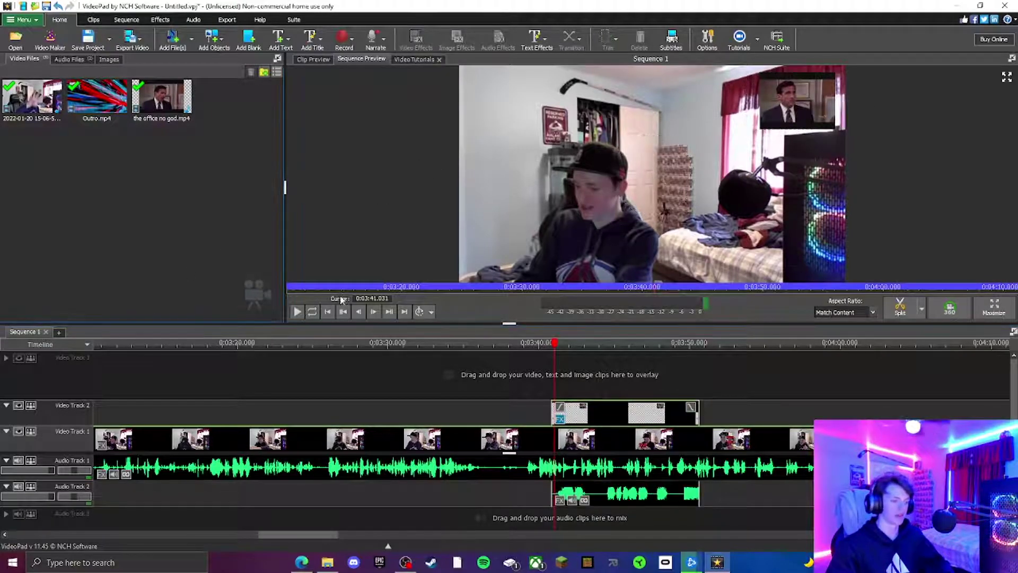
left_click(470, 342)
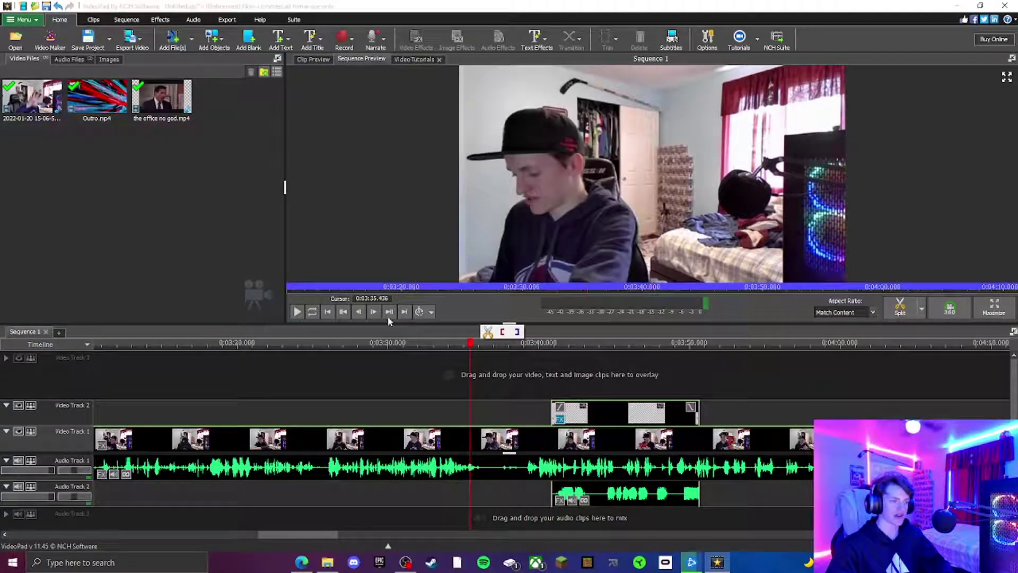
left_click(303, 312)
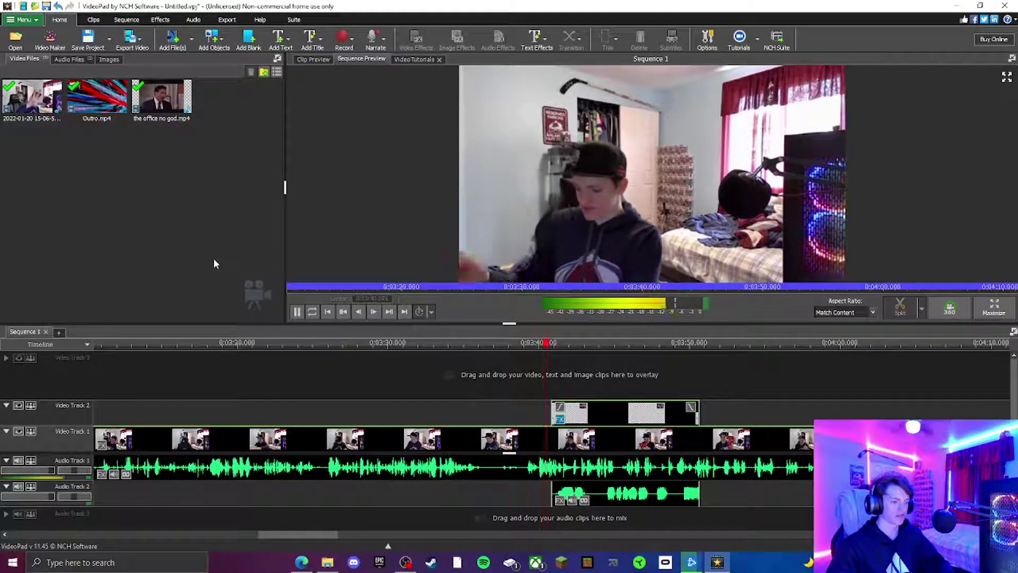
left_click(297, 312)
left_click_drag(583, 342, 462, 343)
scroll(742, 509, "down", 5)
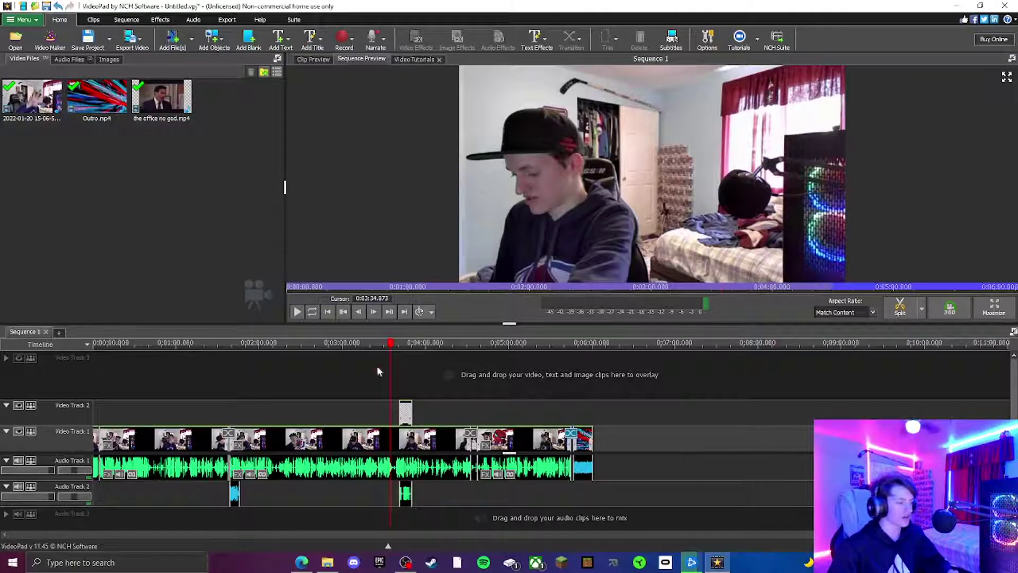
left_click_drag(378, 349, 200, 362)
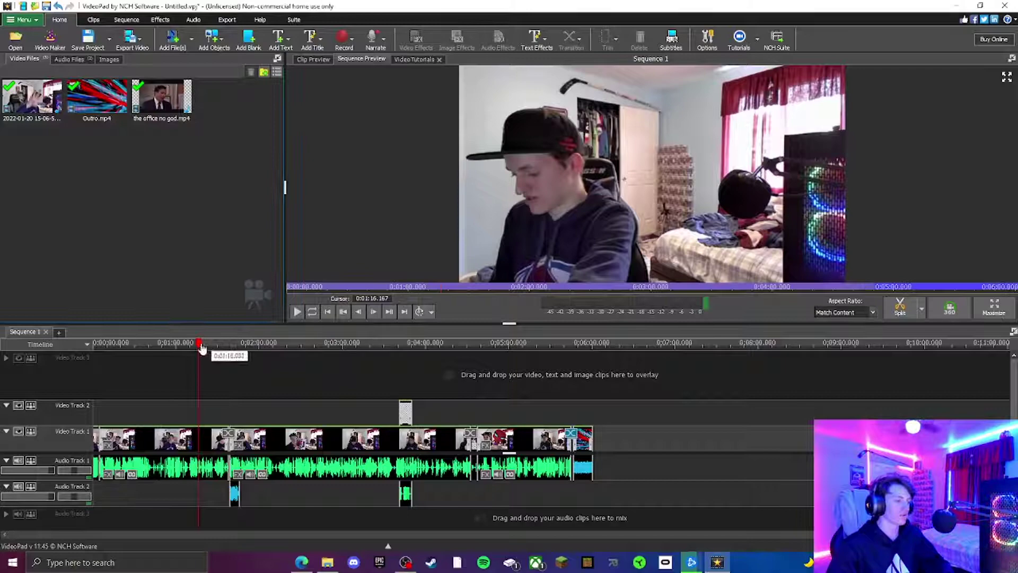
left_click(217, 418)
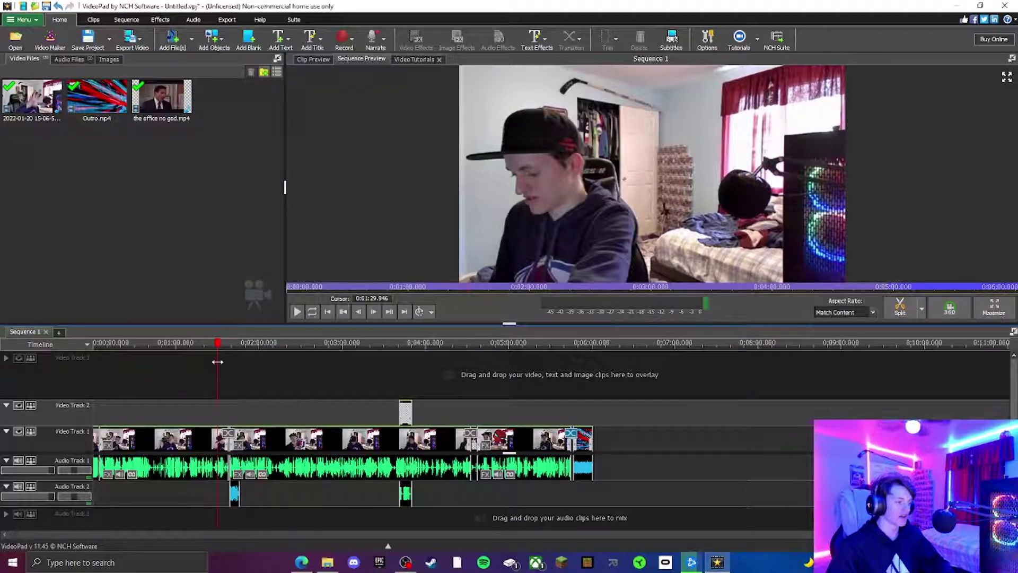
Step: Export the sequence as an .mp4 video file named "Spiderman funko pop video", postponing the VideoPad purchase
left_click(141, 48)
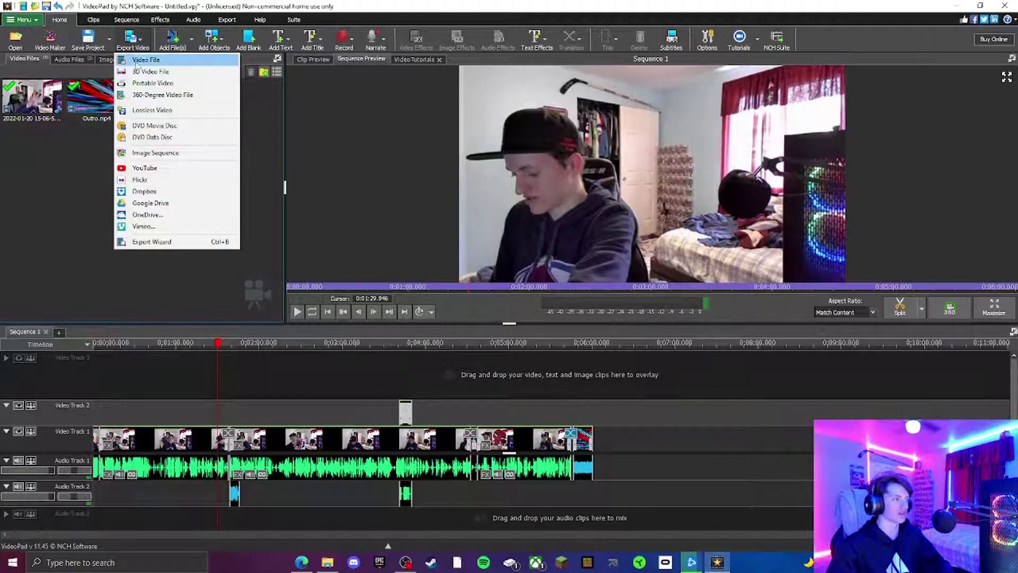
left_click(137, 60)
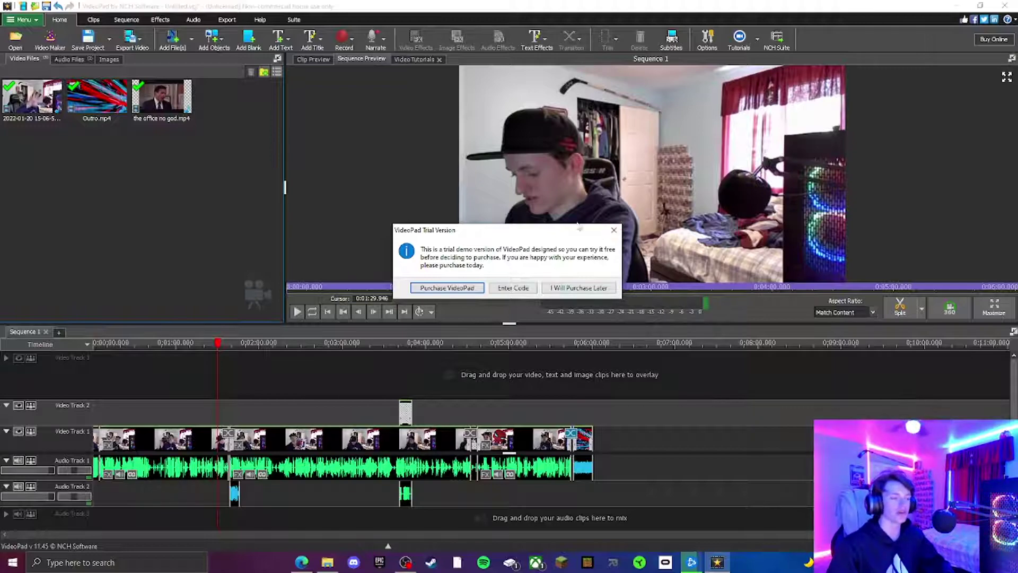
left_click(566, 289)
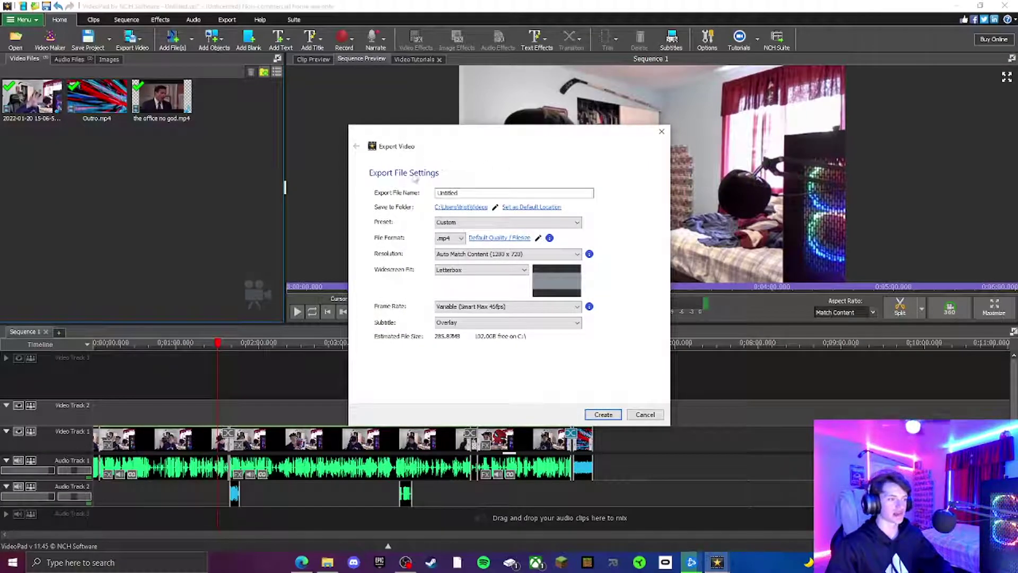
left_click_drag(465, 192, 325, 186)
key("BackSpace")
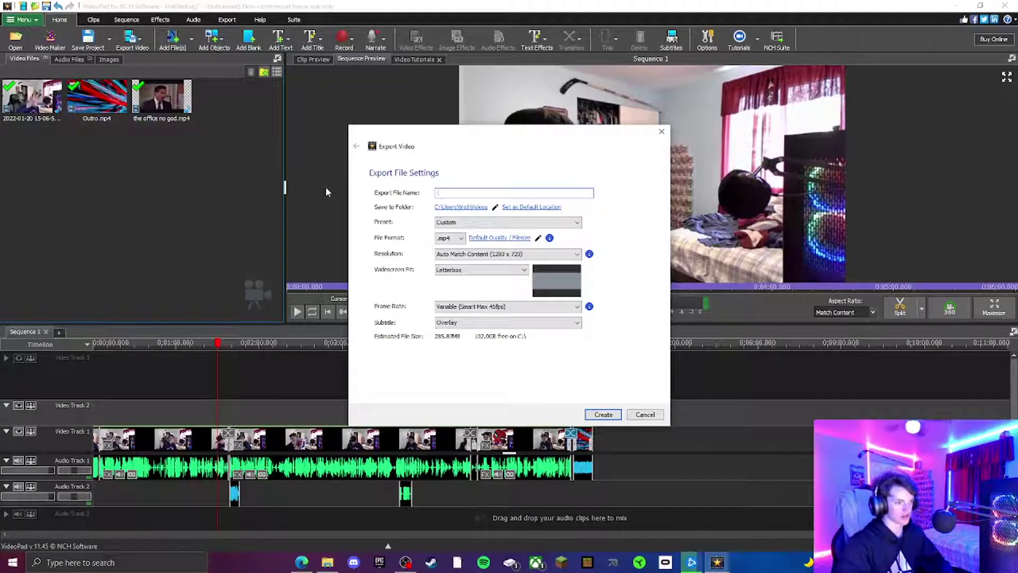
type("Spide")
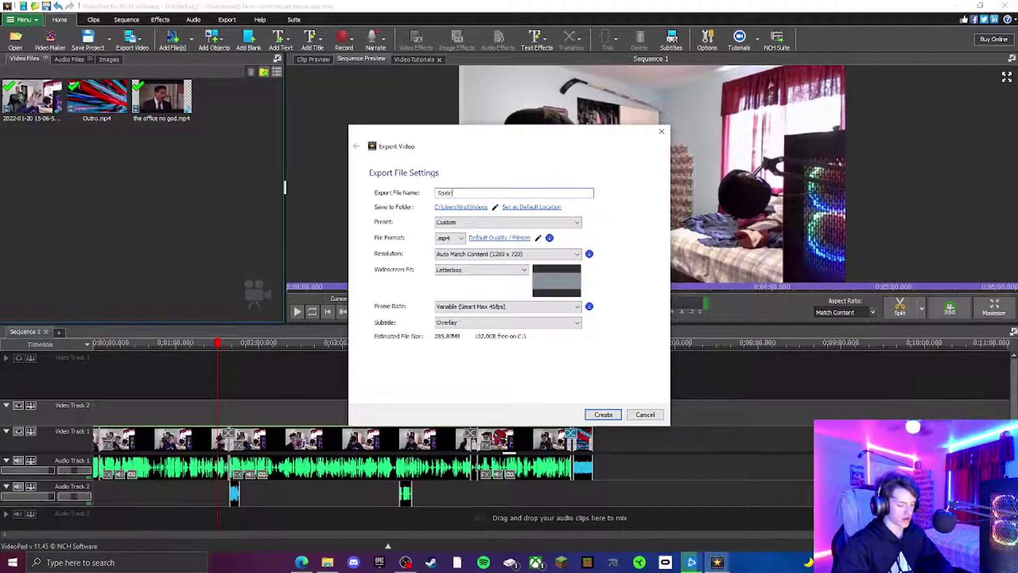
type("rman funko pop video")
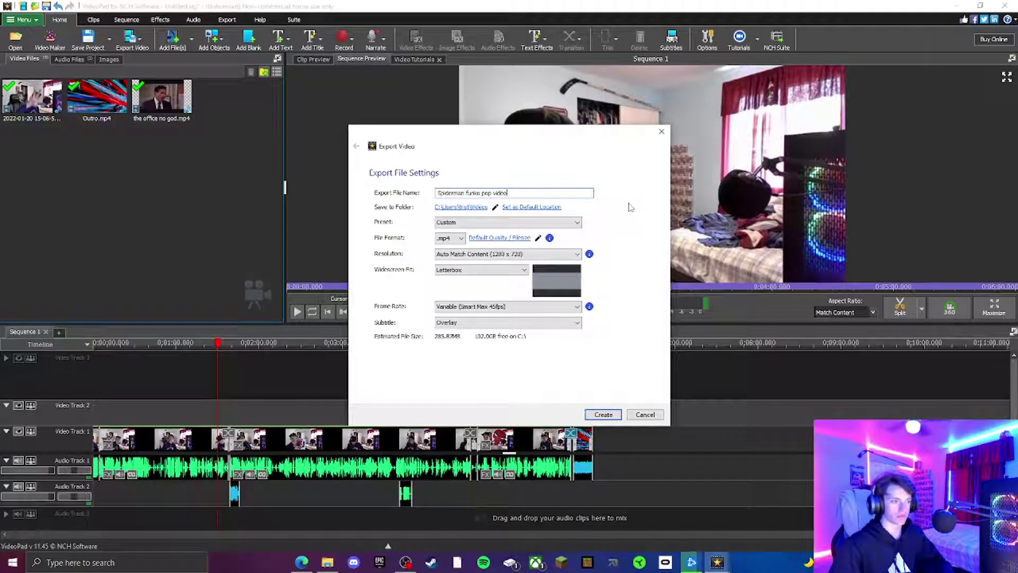
key("Return")
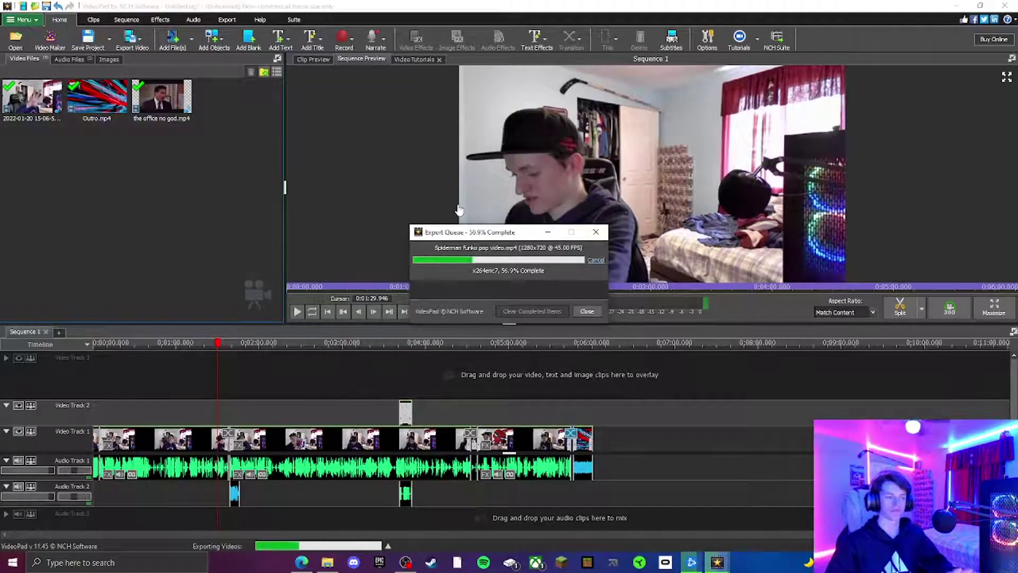
Step: Cancel the running video export and dismiss the export queue
left_click(596, 260)
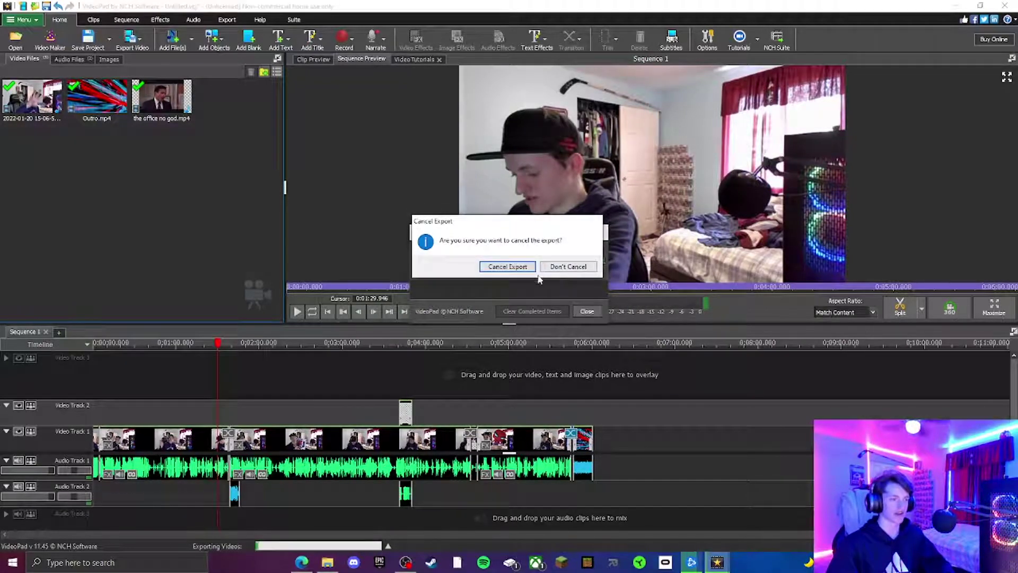
left_click(506, 268)
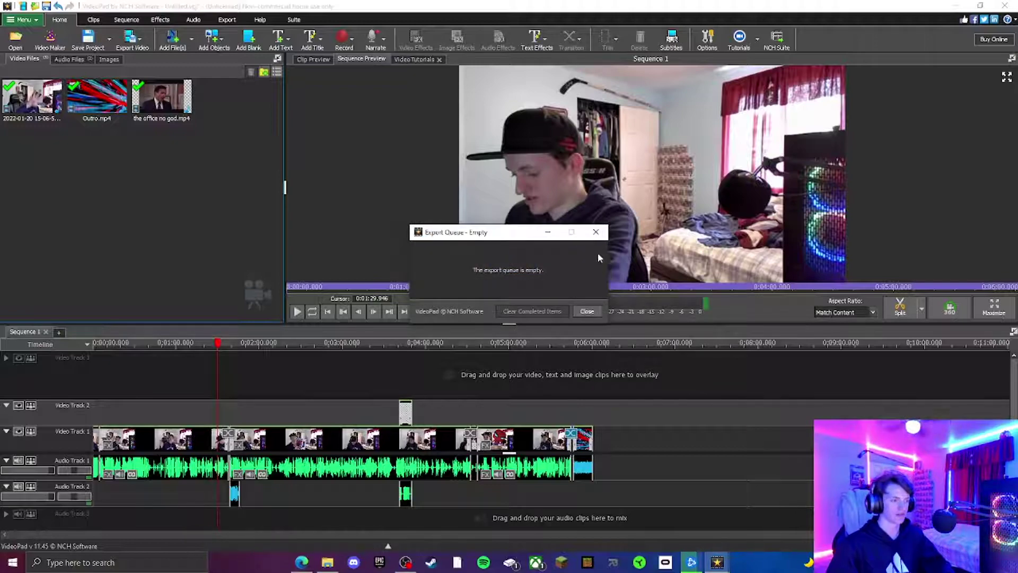
left_click(596, 232)
Step: Begin a new video file export, postponing the purchase, and name the file "funko video"
left_click(133, 38)
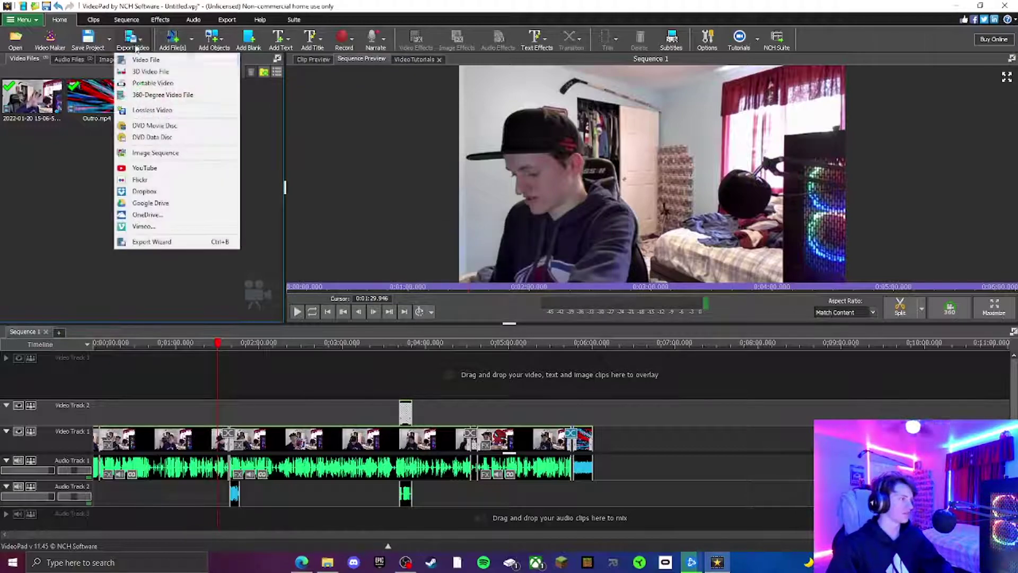
left_click(151, 60)
left_click(562, 290)
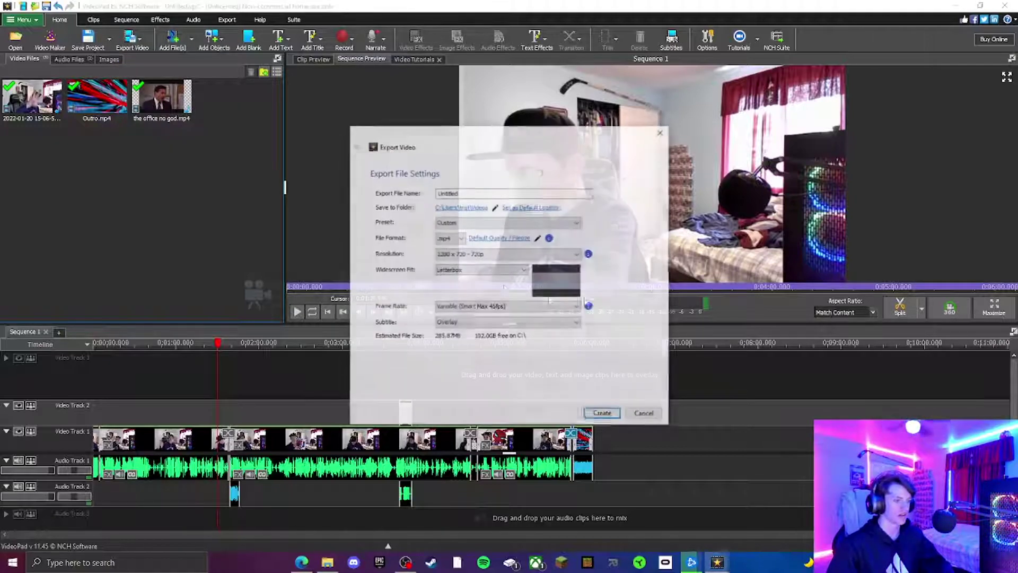
double_click(477, 192)
key("BackSpace")
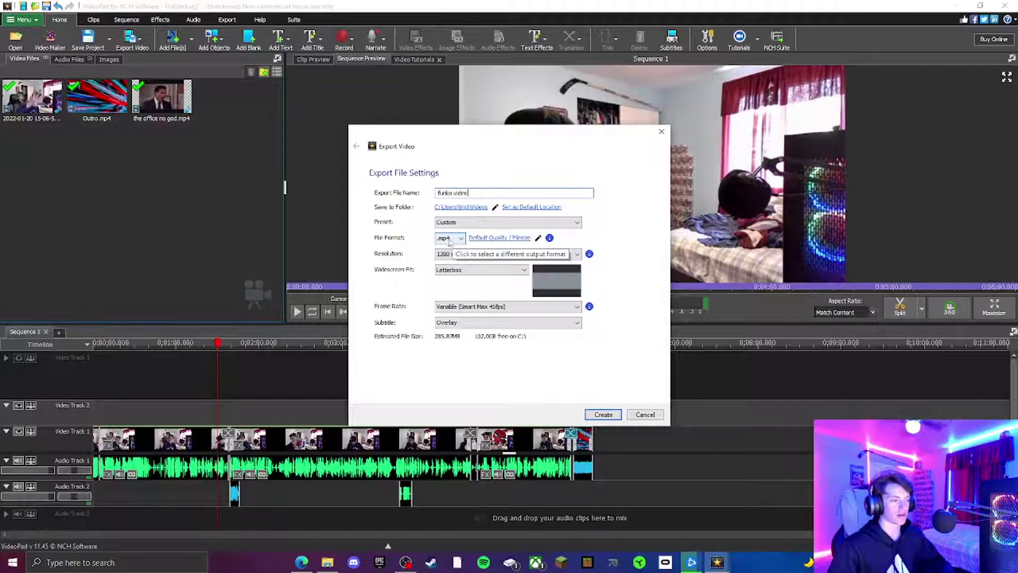
Step: Set the export resolution to 1920 x 1080 - 1080p HD and, after trying Crop and Zoom and Letterbox, the widescreen fit to Stretch
left_click(504, 254)
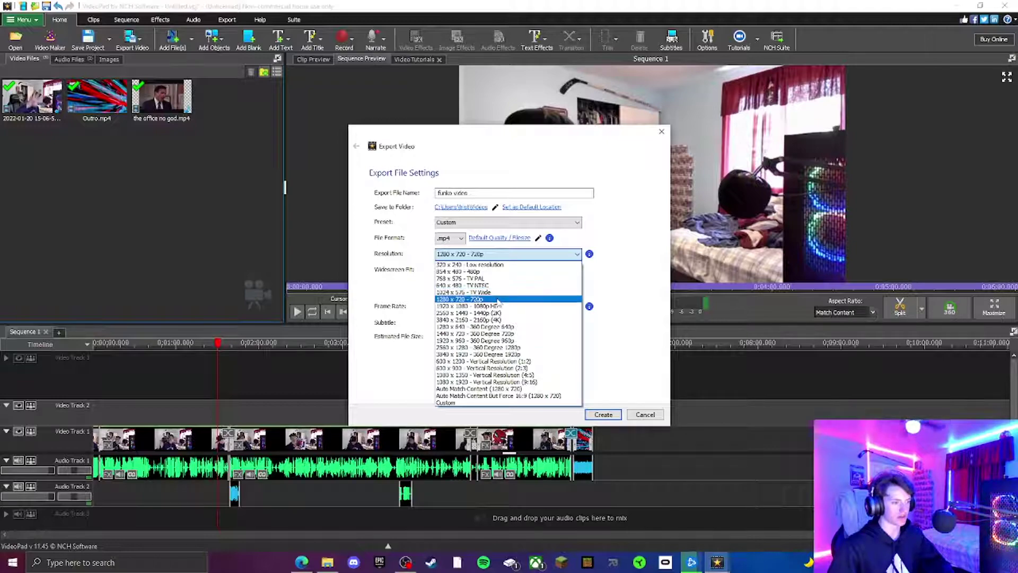
left_click(470, 306)
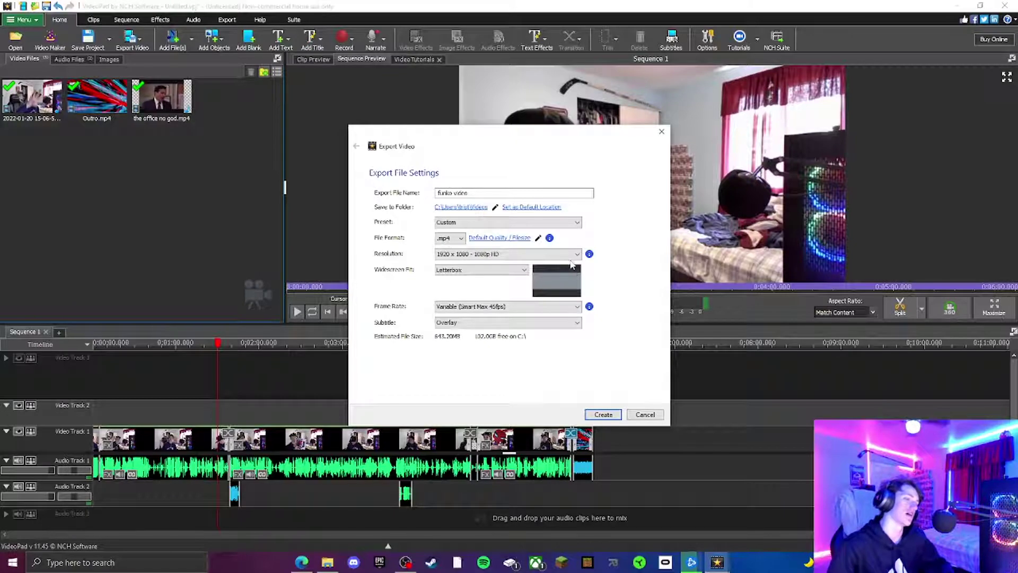
left_click(493, 271)
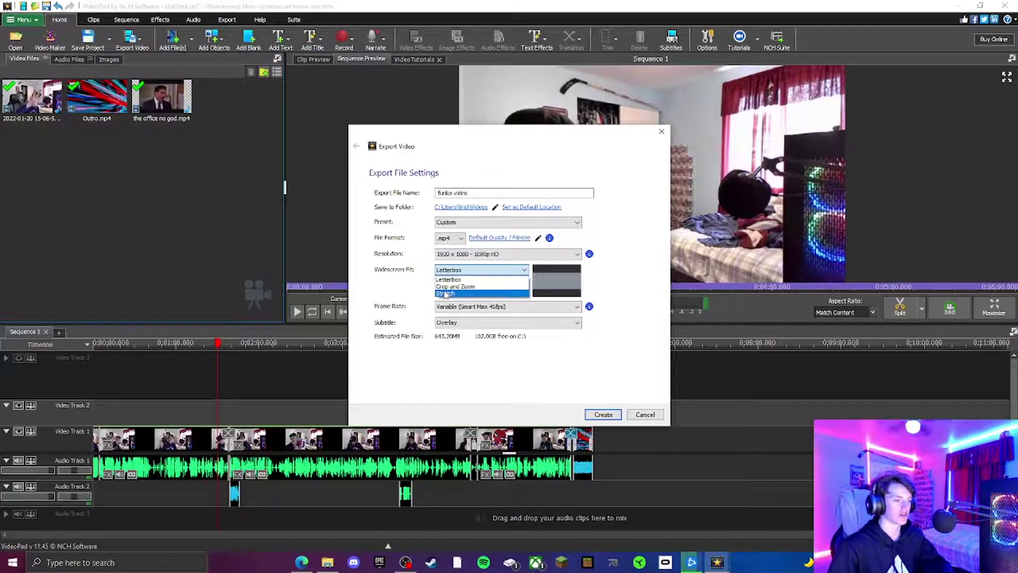
left_click(450, 284)
left_click(461, 270)
left_click(451, 292)
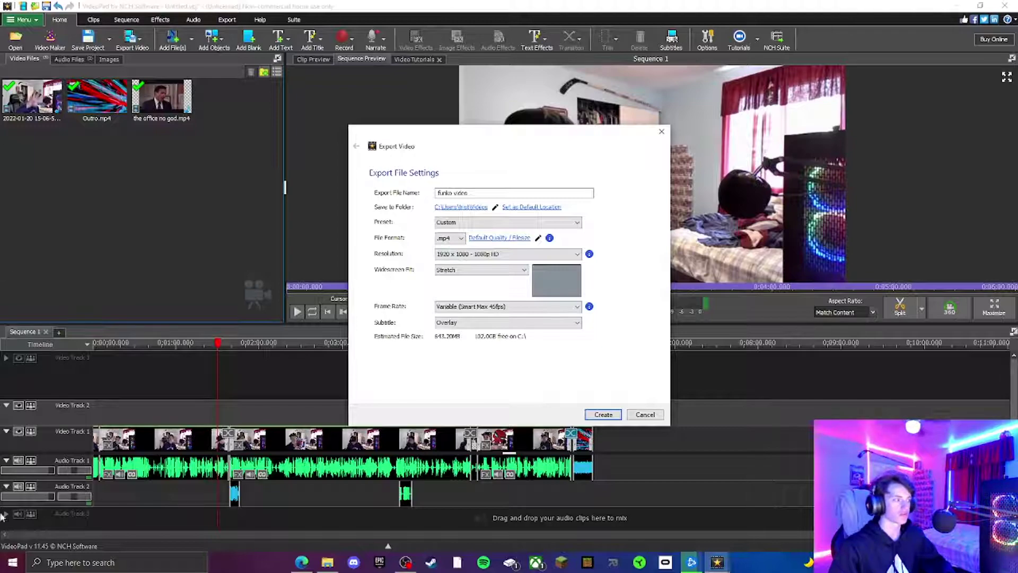
left_click(483, 270)
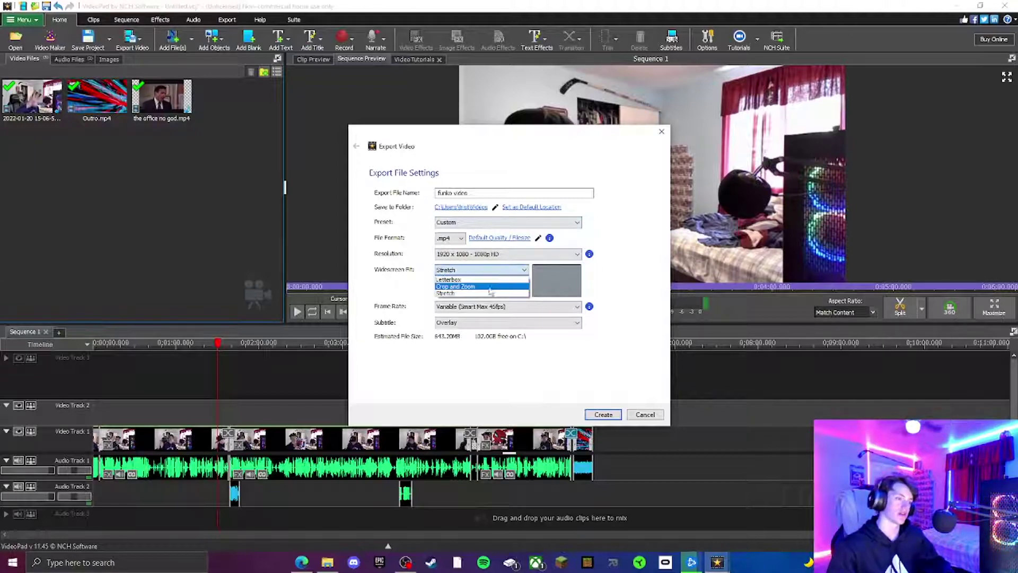
left_click(471, 280)
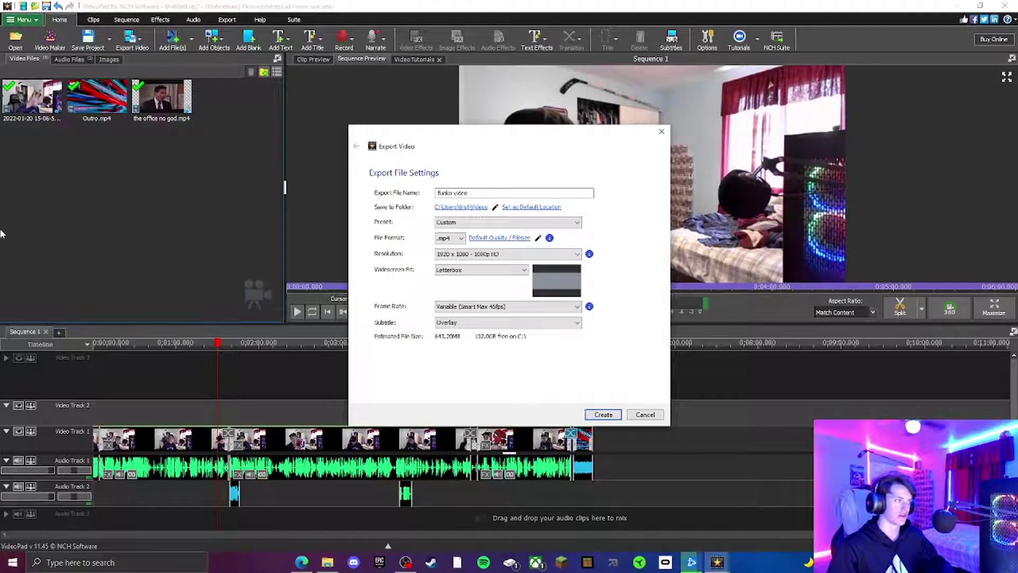
left_click(477, 272)
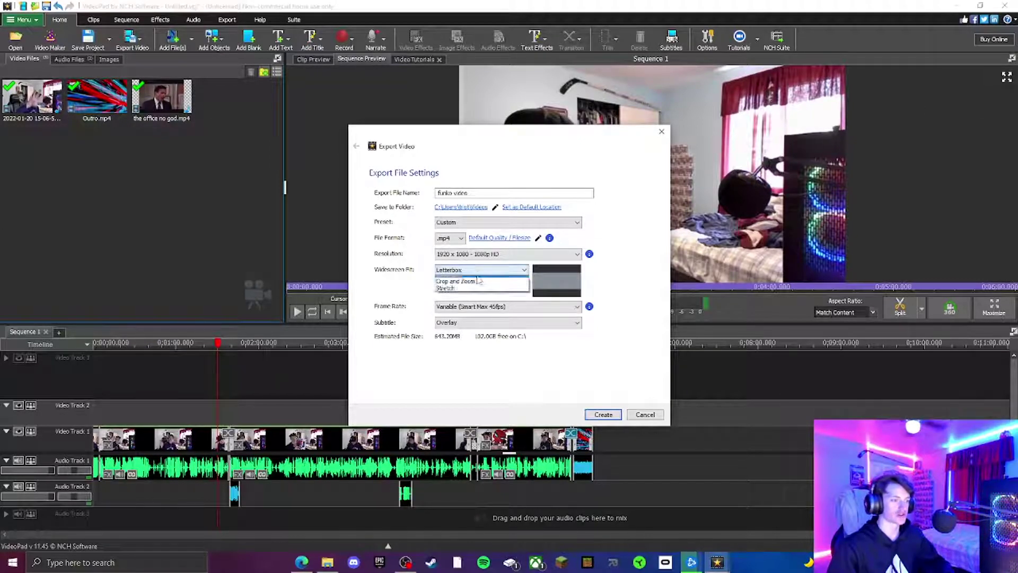
left_click(466, 288)
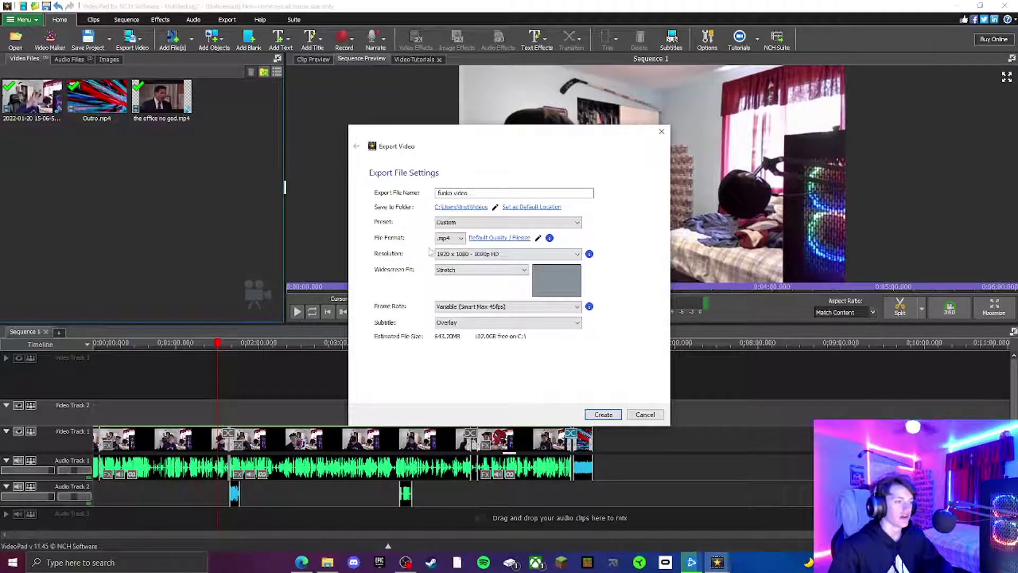
Step: Start exporting the funko video with these settings, cancel the running export and dismiss the export queue
left_click(603, 415)
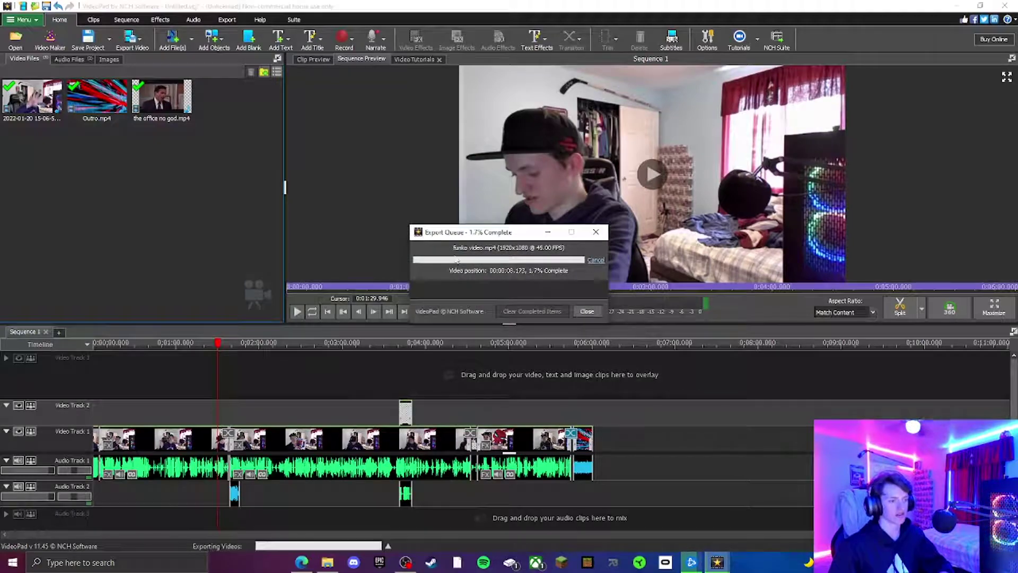
left_click(595, 260)
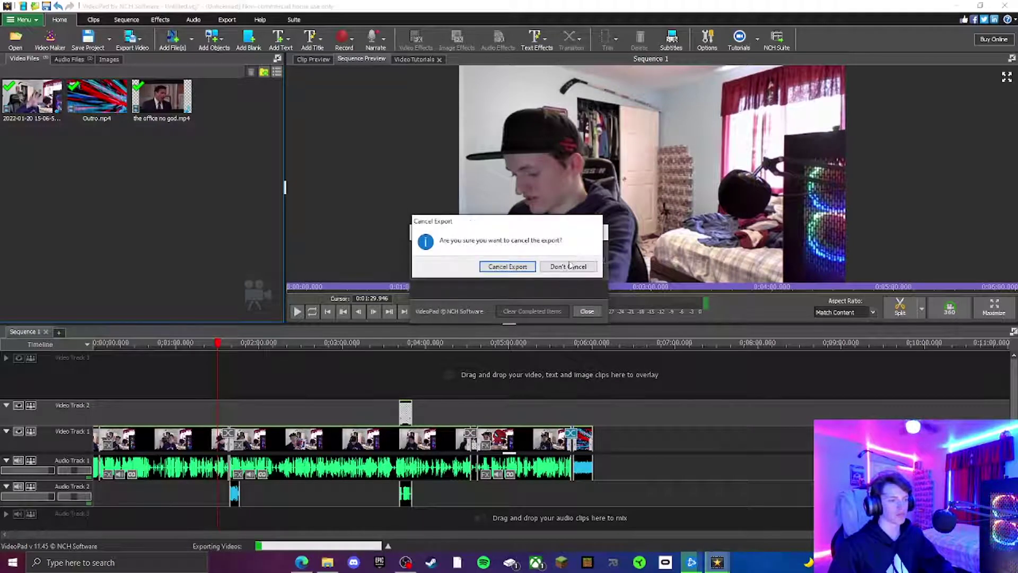
left_click(566, 267)
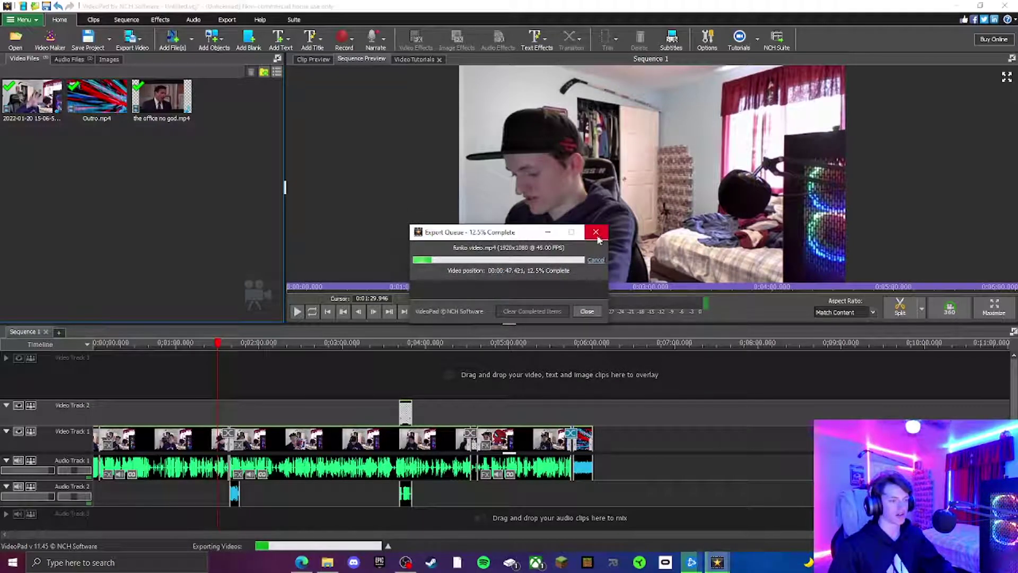
left_click(587, 311)
left_click(506, 267)
left_click(610, 235)
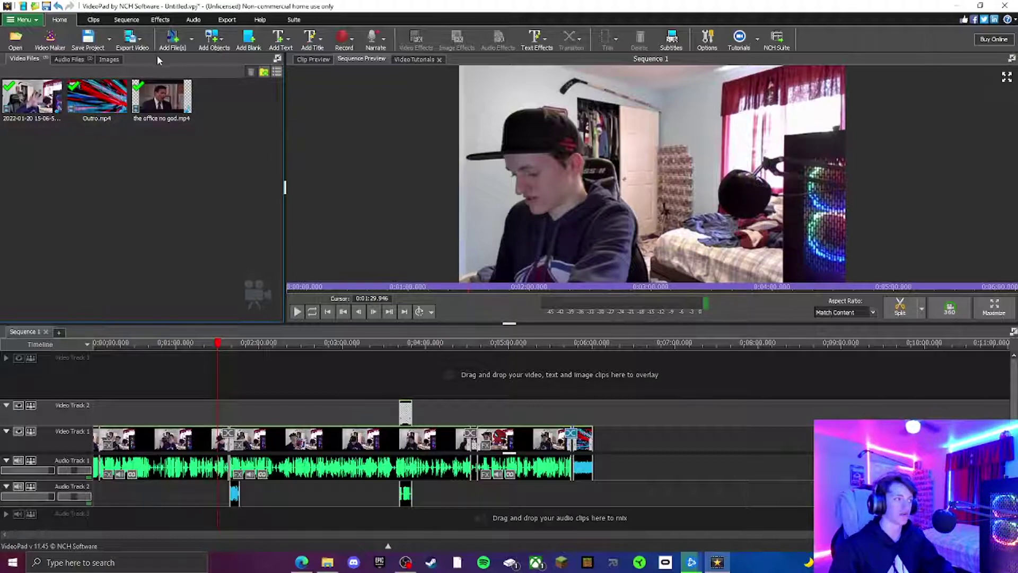
Step: Switch to File Explorer, check the Spiderman funko pop video file in the Videos folder, and return to the video editor
left_click(327, 562)
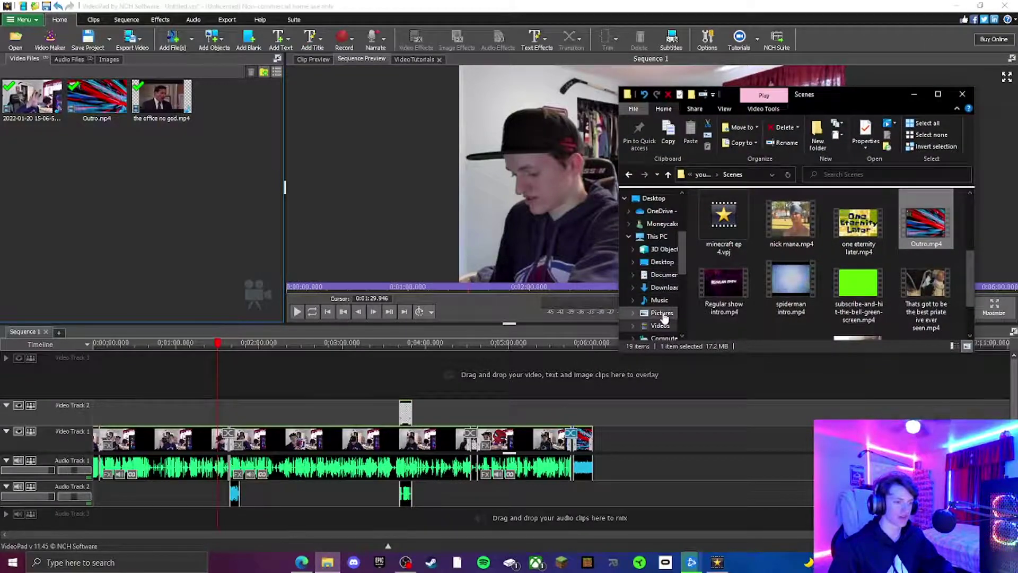
left_click(660, 325)
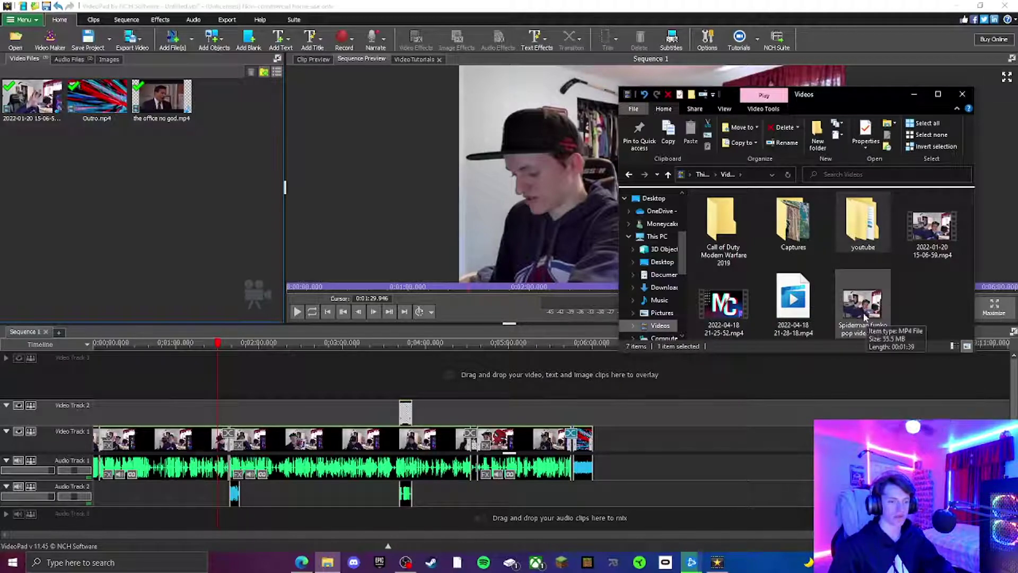
left_click(962, 98)
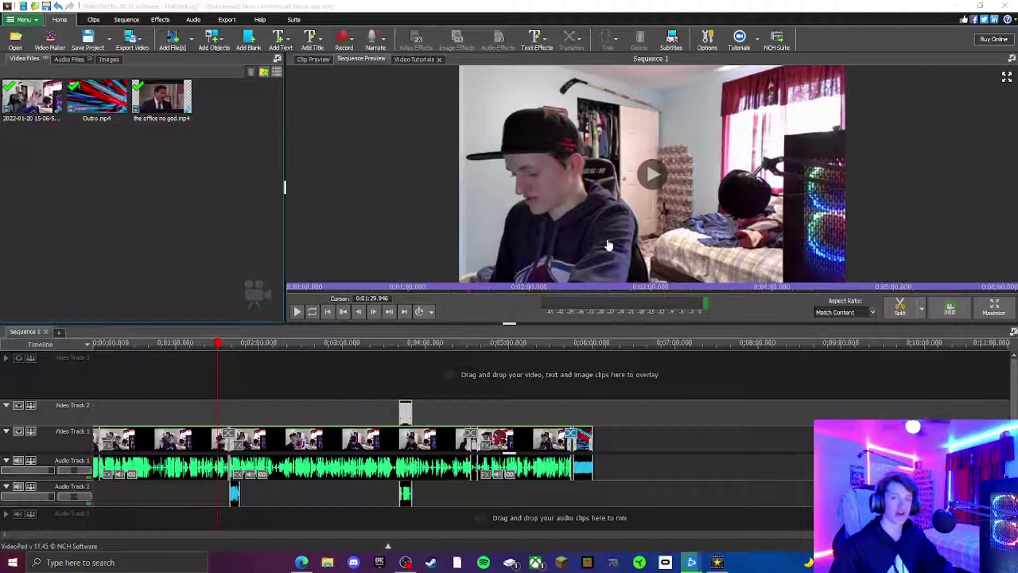
left_click(192, 217)
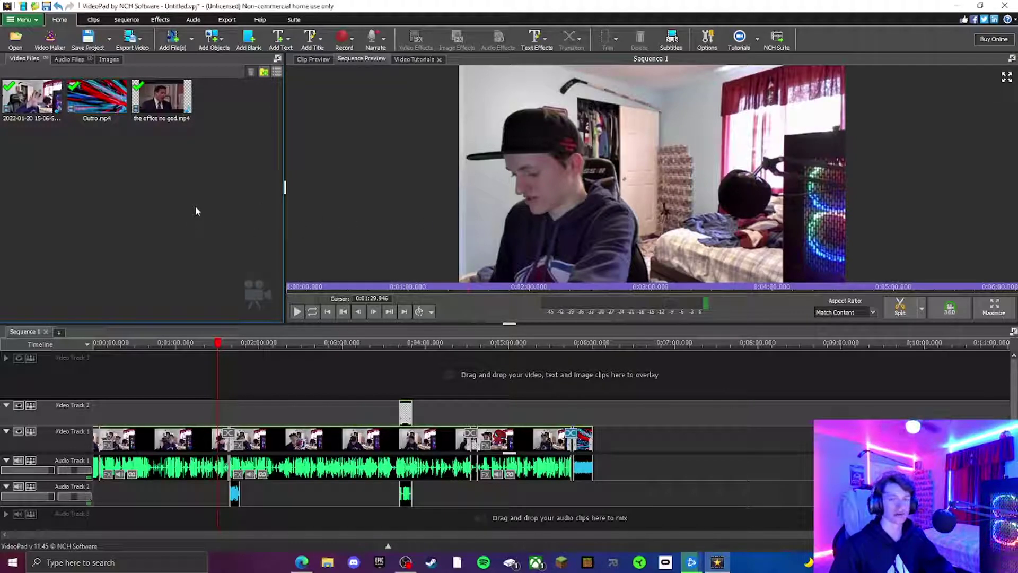